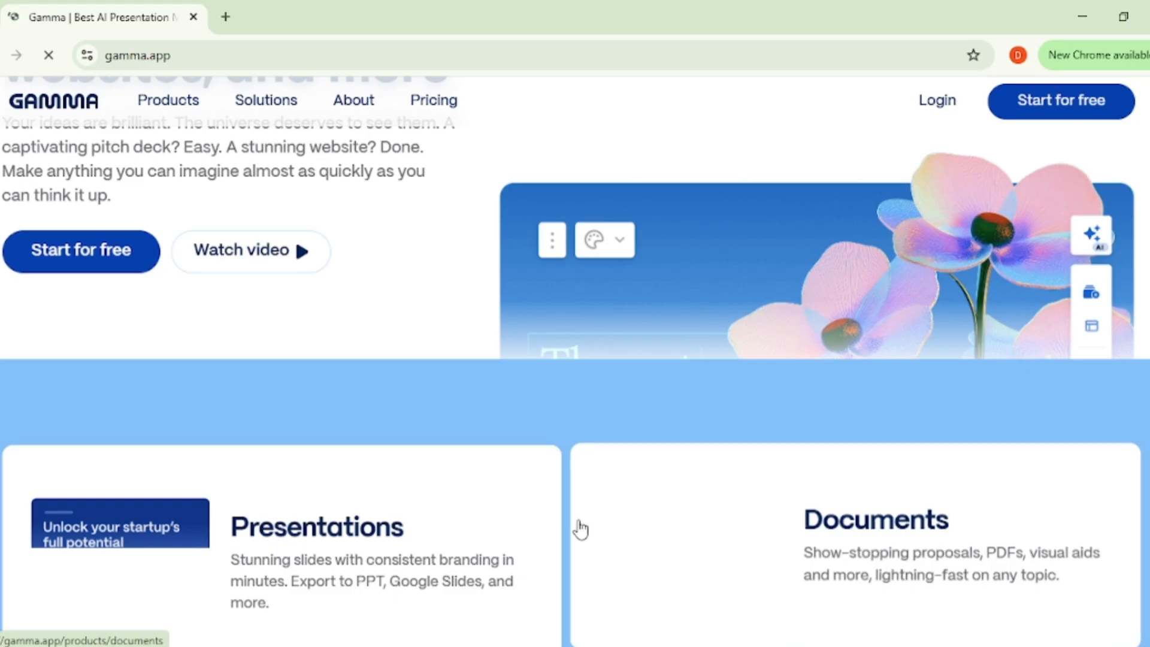
Step: Open Gamma's free sign-up page from its home page and choose to continue with Google
scroll(544, 442, down, 4)
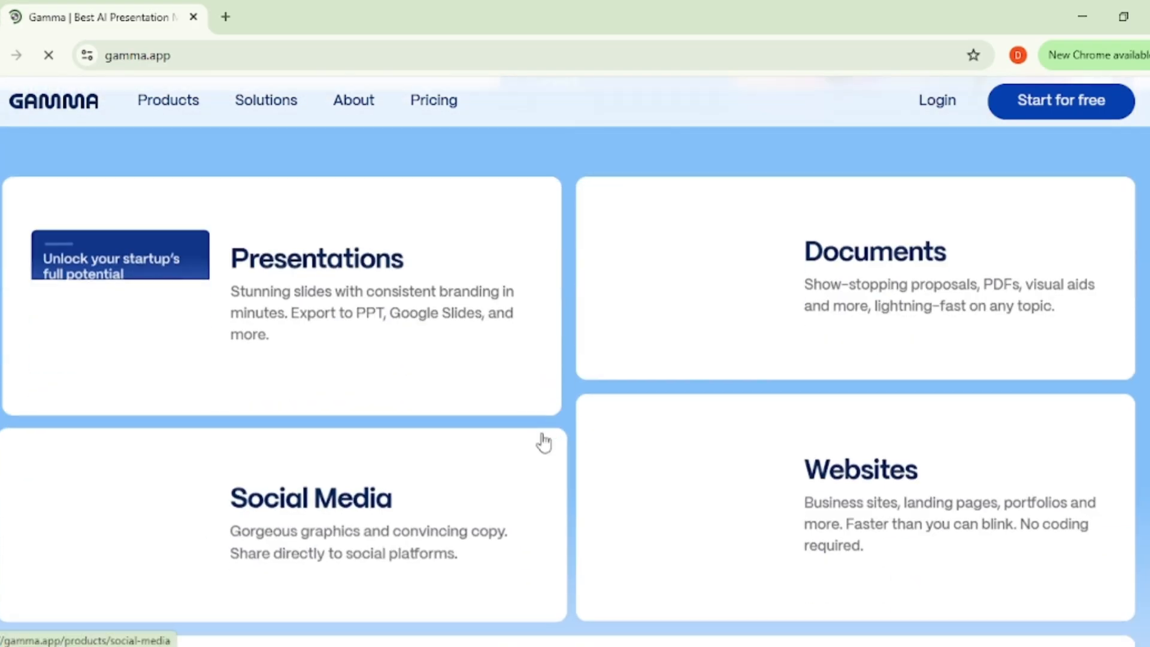
scroll(570, 440, down, 3)
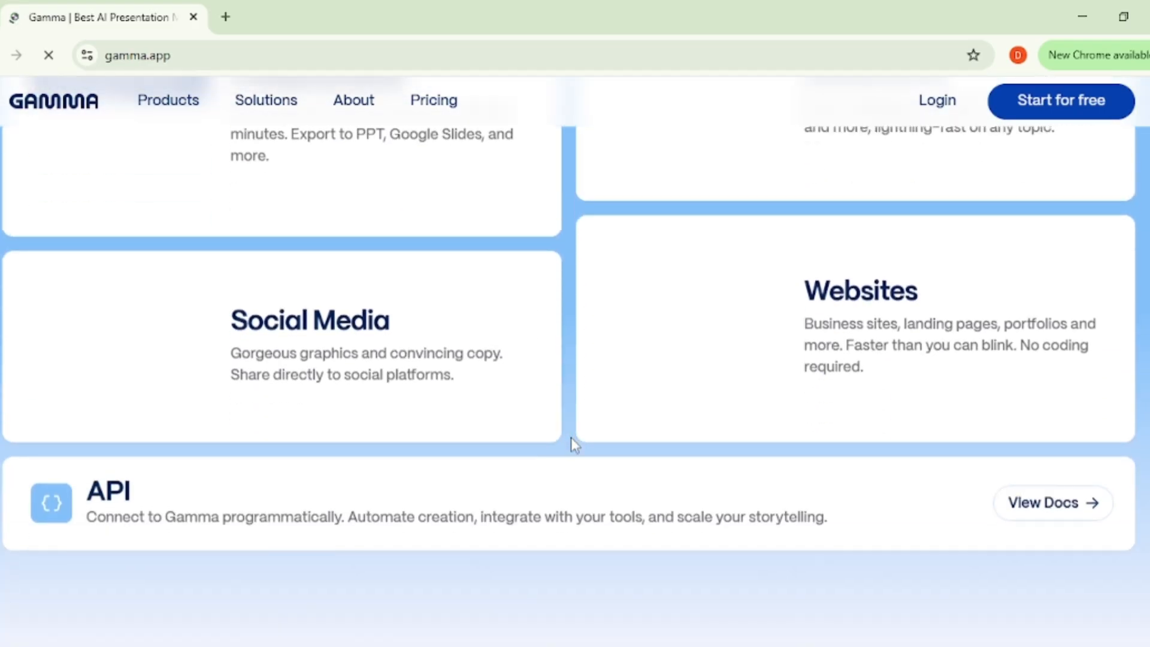
scroll(570, 440, up, 3)
scroll(572, 442, up, 6)
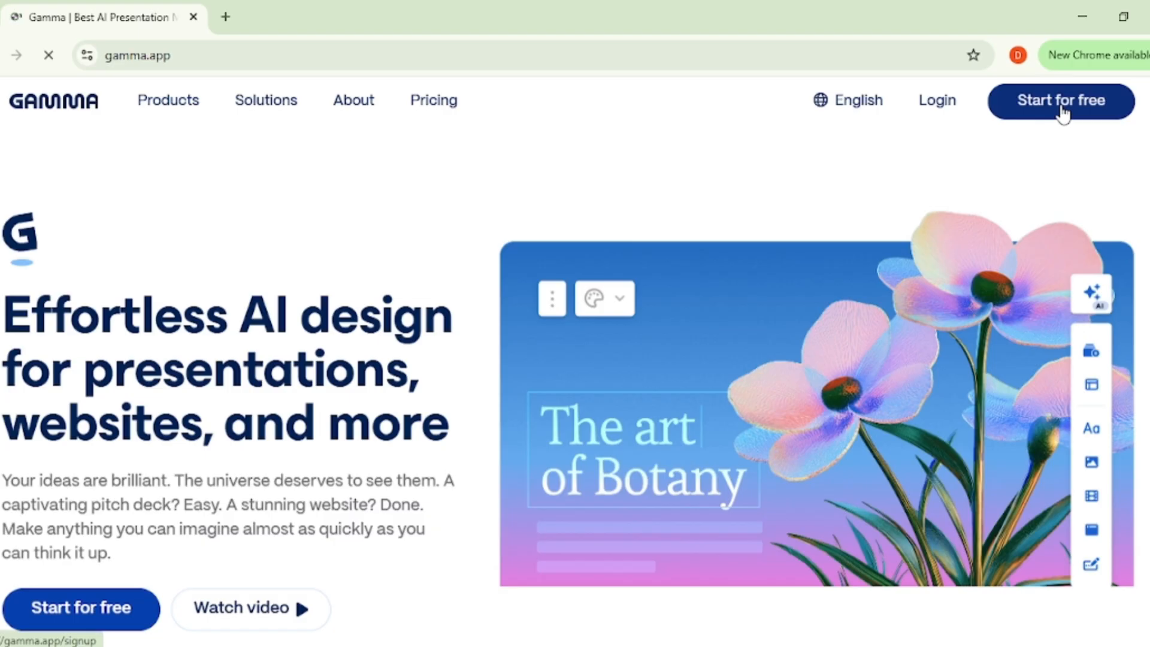
click(1061, 101)
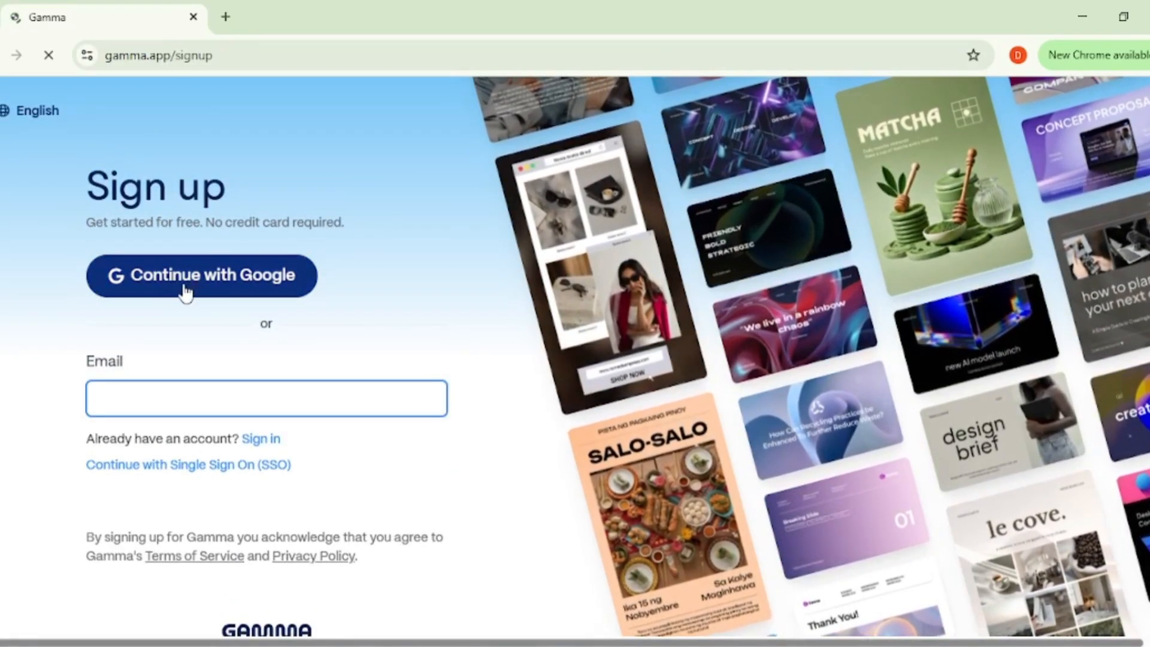
click(185, 292)
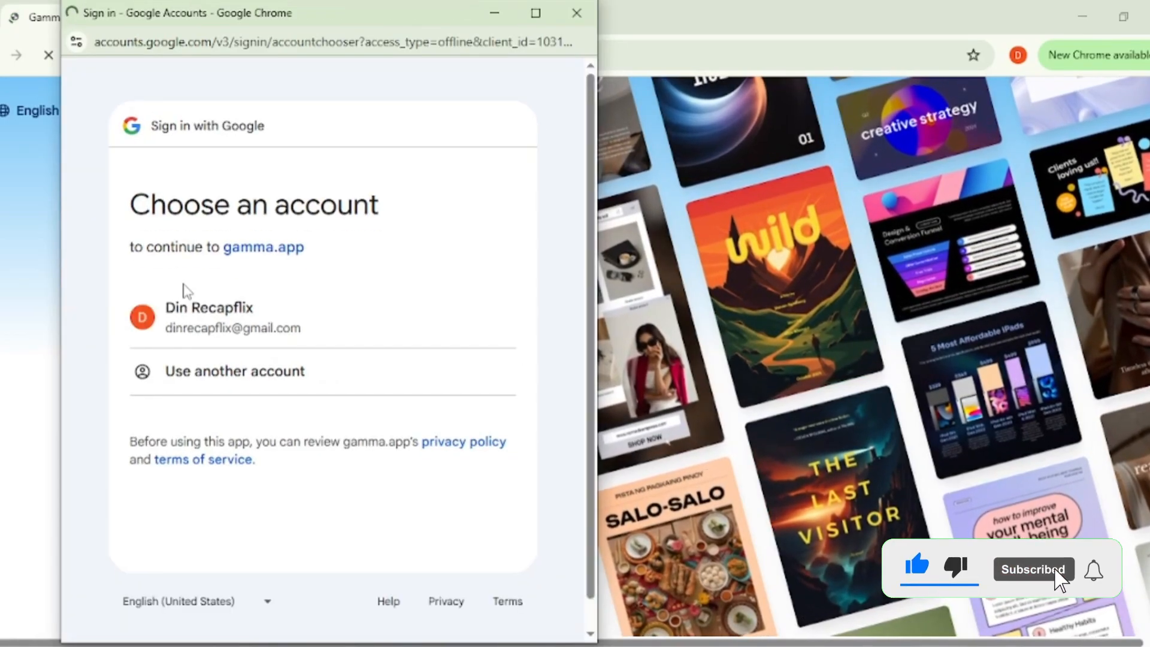
Step: Choose the existing Google account for the sign-up and authorize gamma.app to access its profile and e-mail information
click(199, 320)
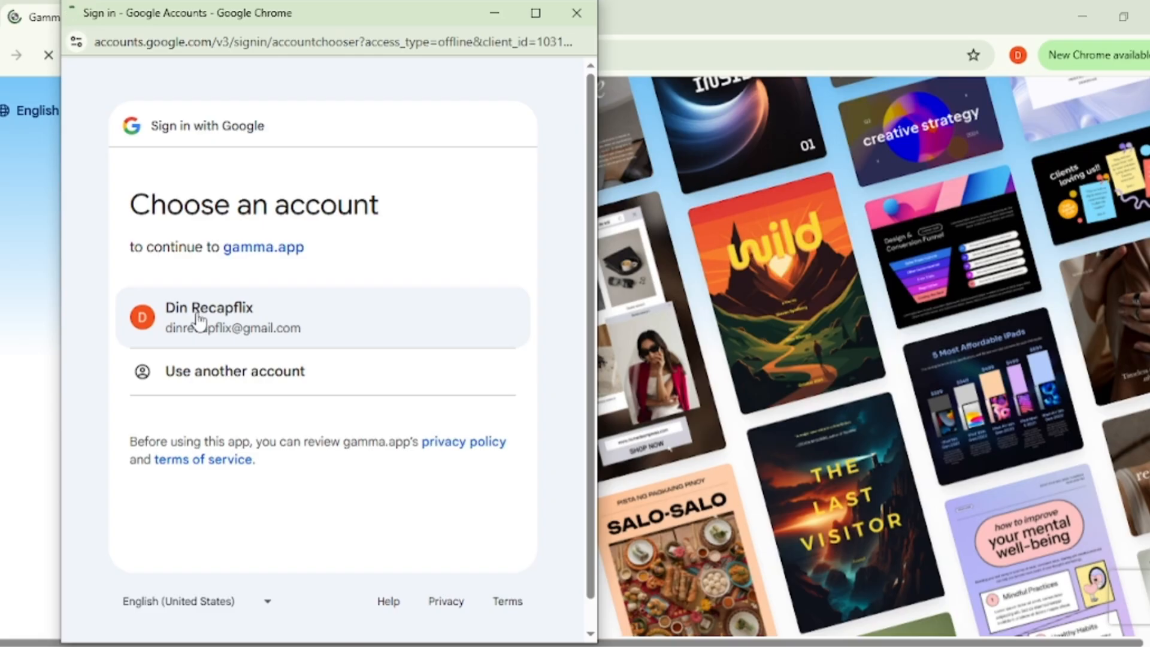
click(199, 317)
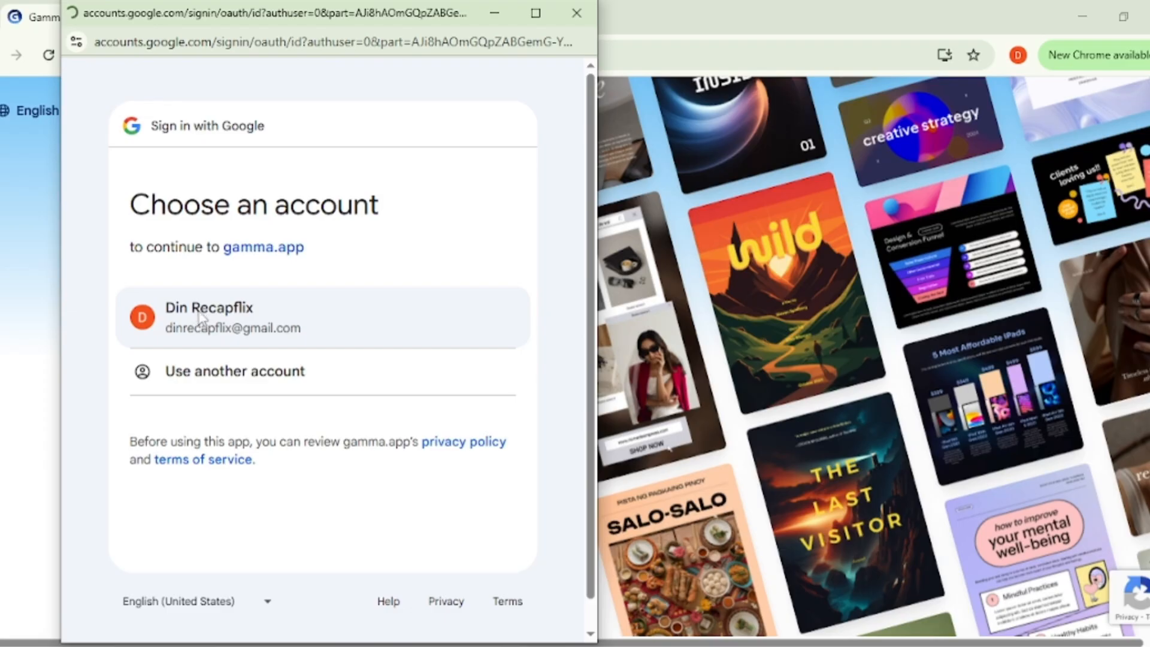
scroll(199, 311, down, 2)
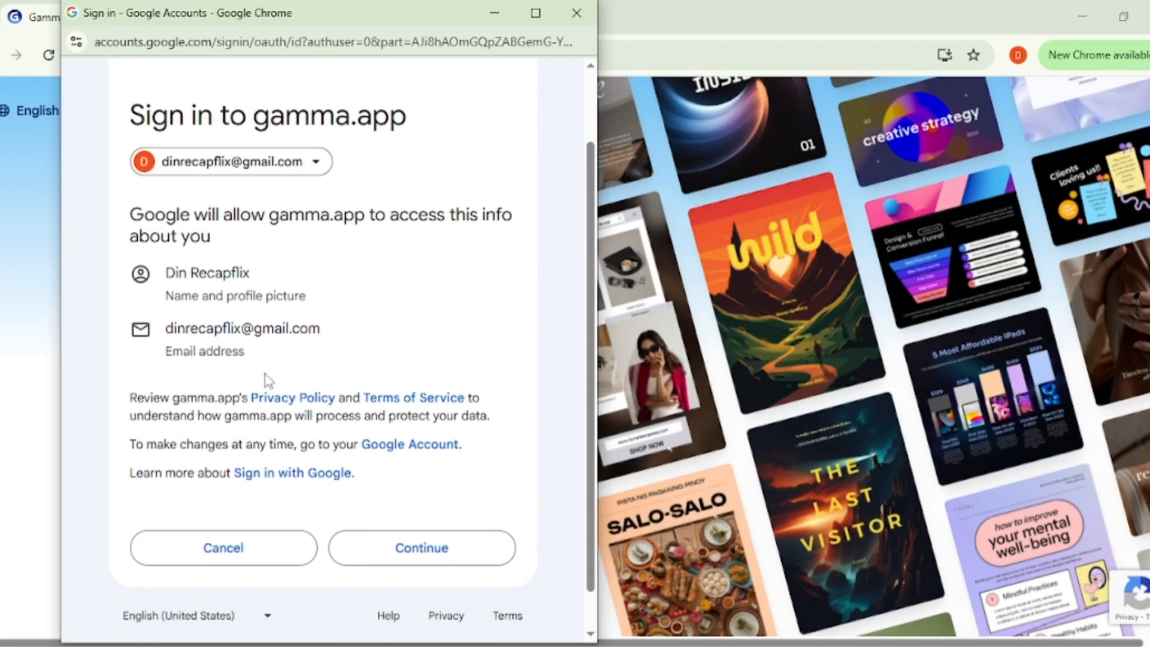
click(442, 556)
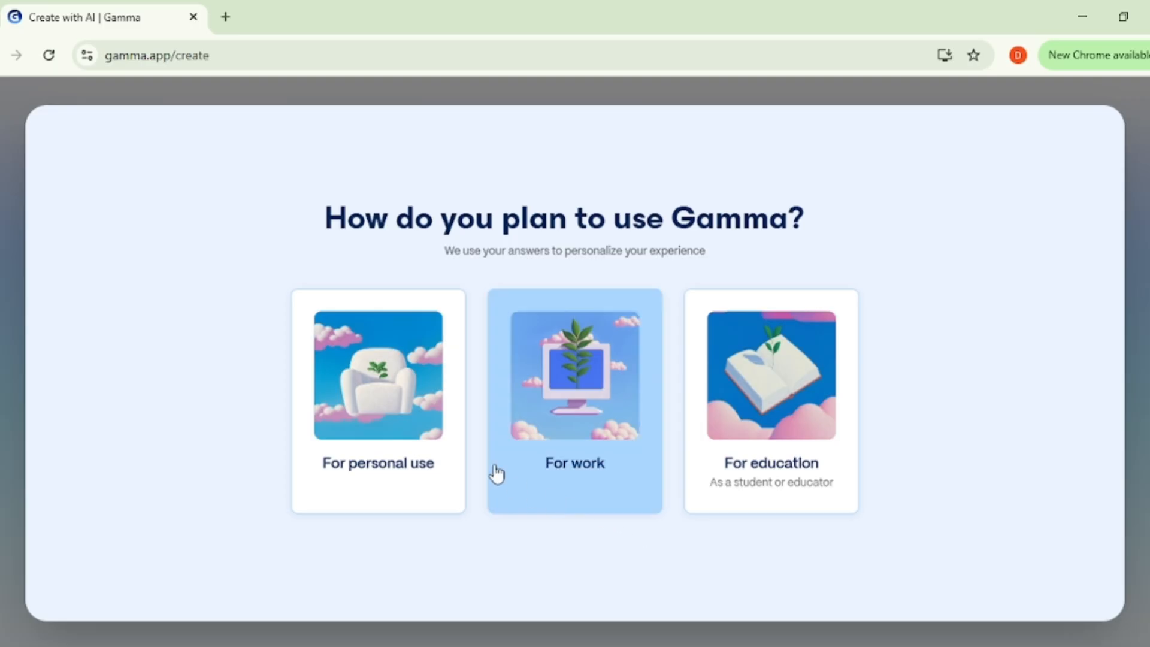
Step: Answer the onboarding questions with personal use and the Consultant role
click(417, 426)
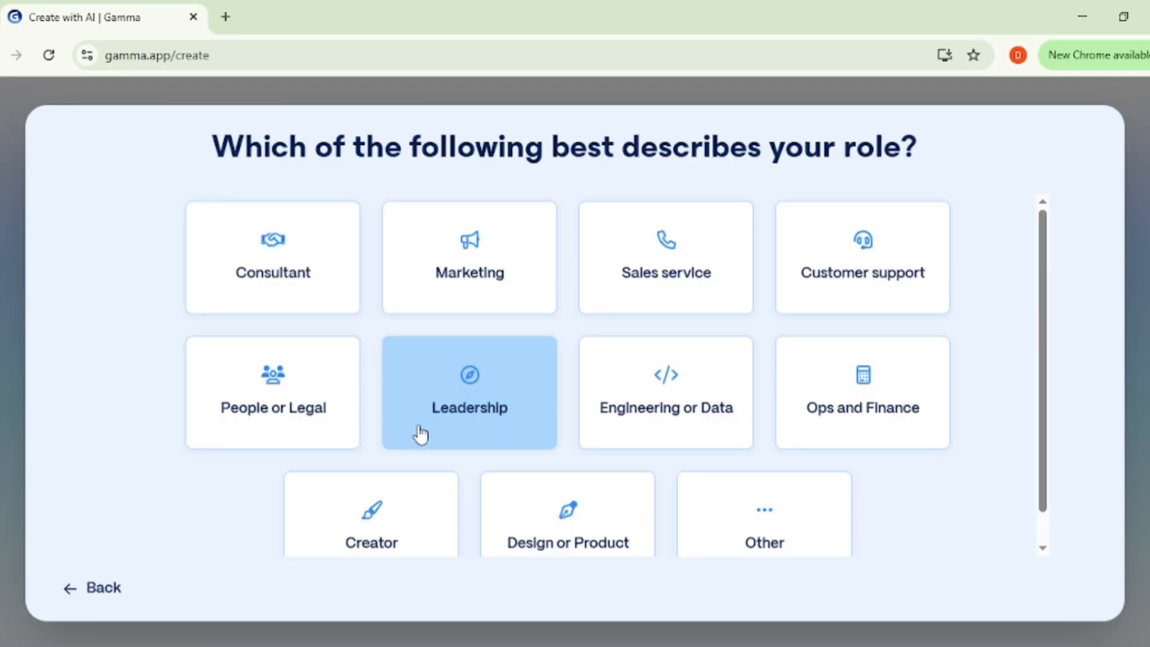
scroll(419, 430, down, 1)
scroll(418, 431, up, 1)
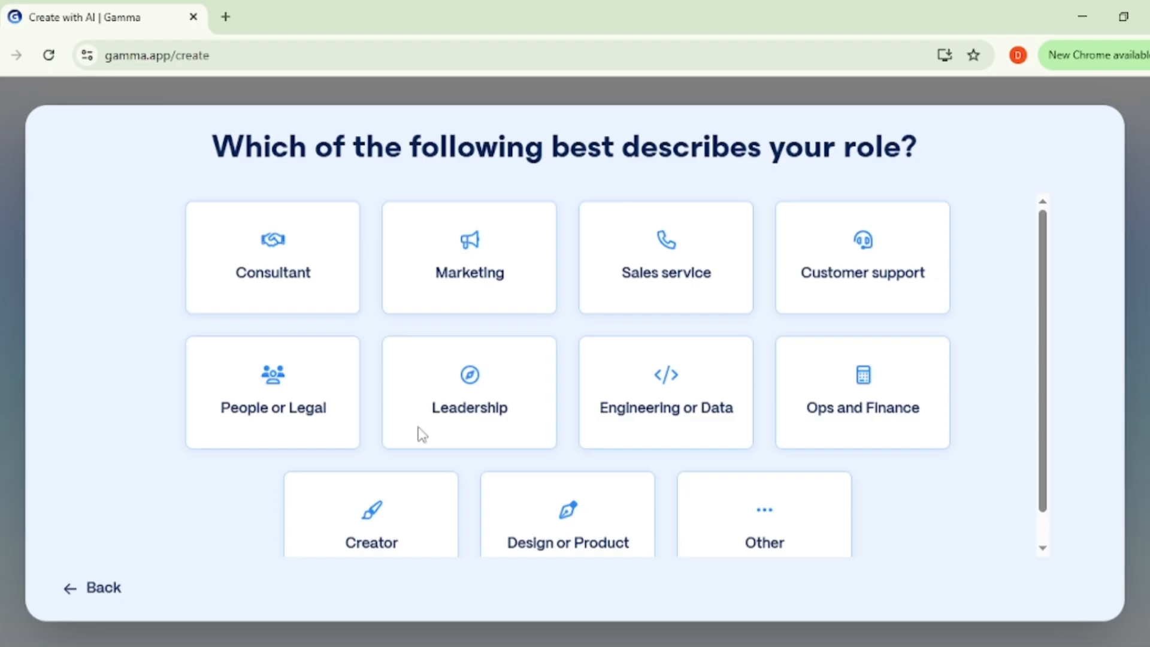
click(324, 305)
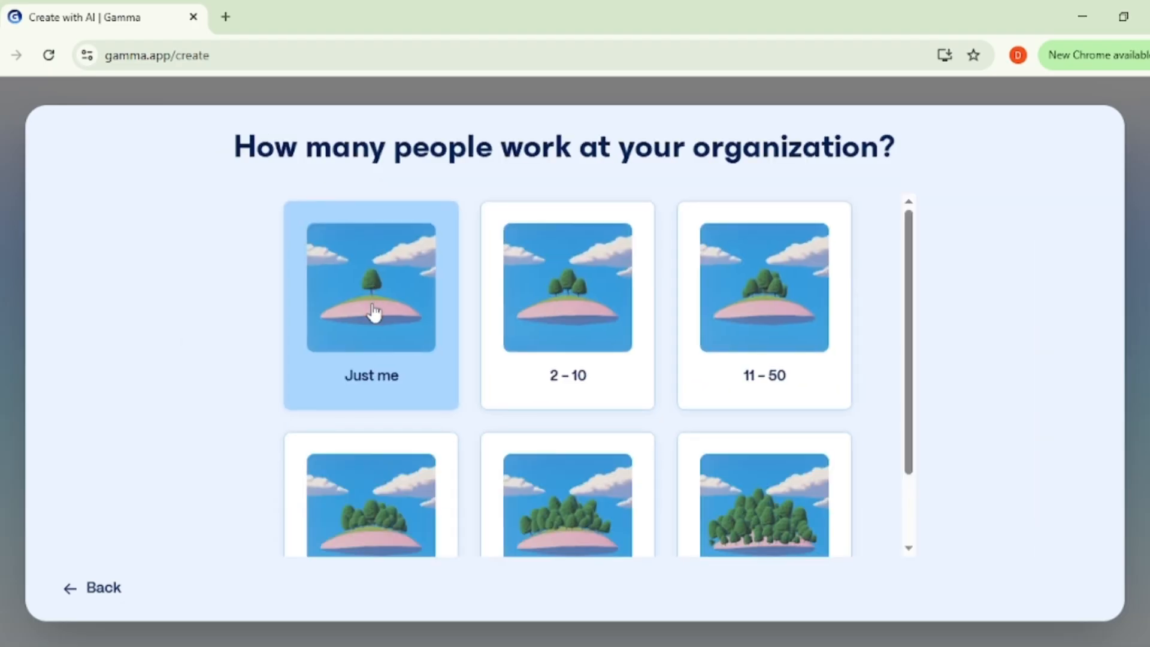
Step: Go back to change the role to Marketing, and set the organization size to Just me
click(73, 594)
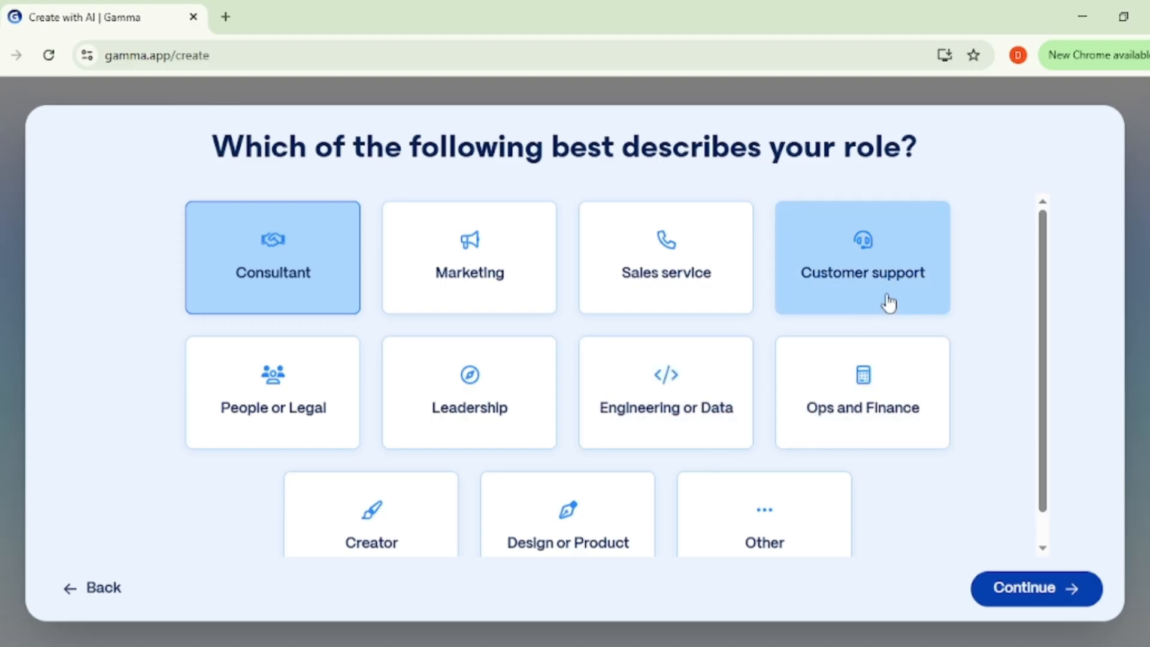
click(526, 279)
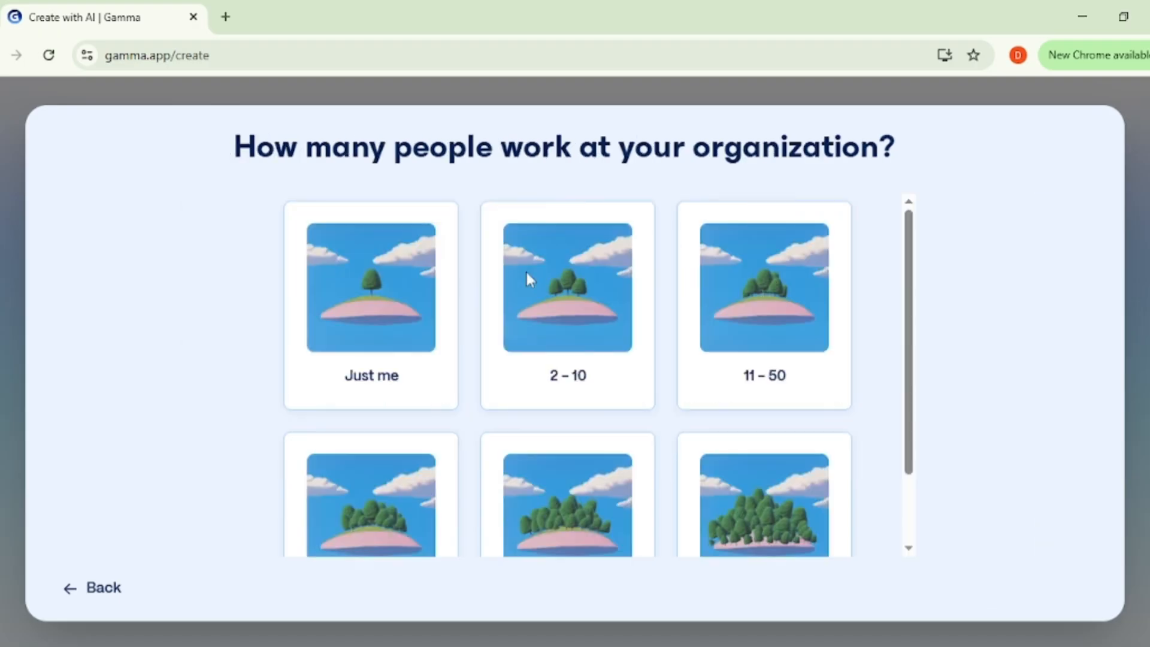
scroll(608, 367, down, 1)
scroll(610, 371, up, 1)
scroll(640, 315, down, 2)
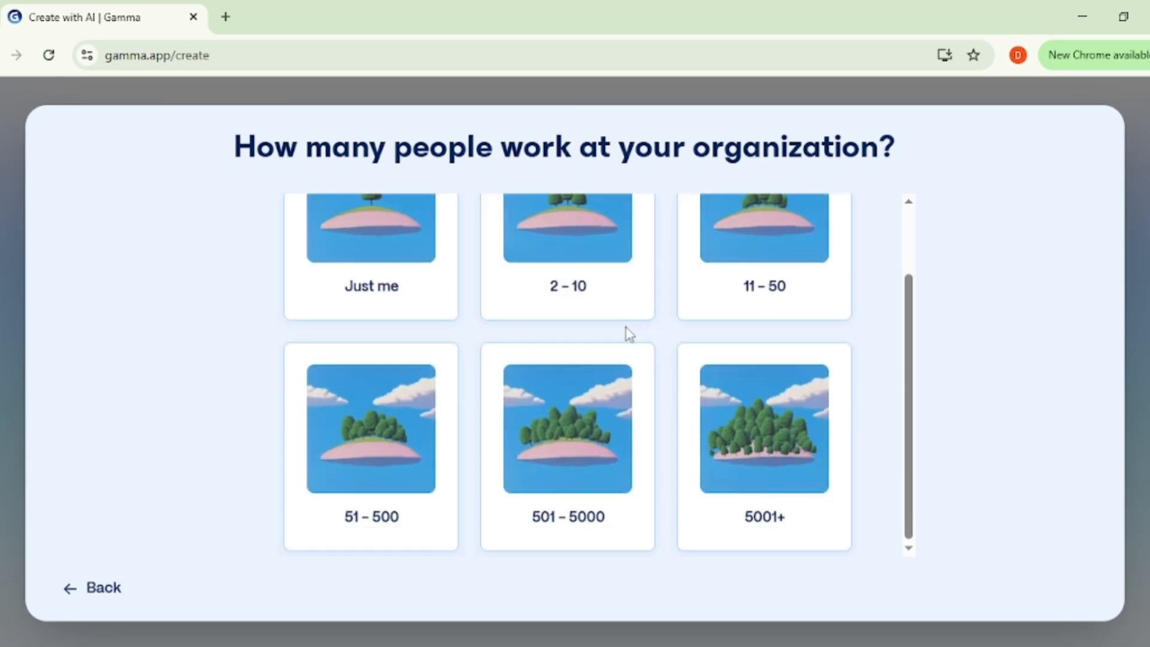
click(401, 270)
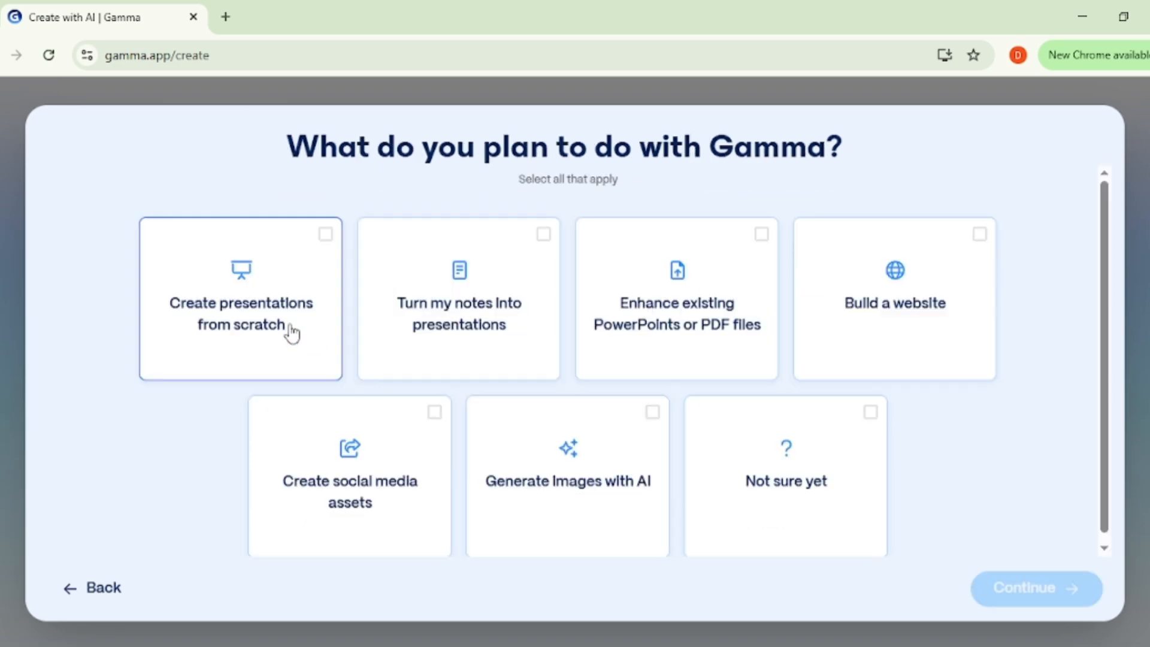
Step: Select every planned use except Not sure yet, and answer Google or other search for how Gamma was heard of
scroll(469, 359, down, 1)
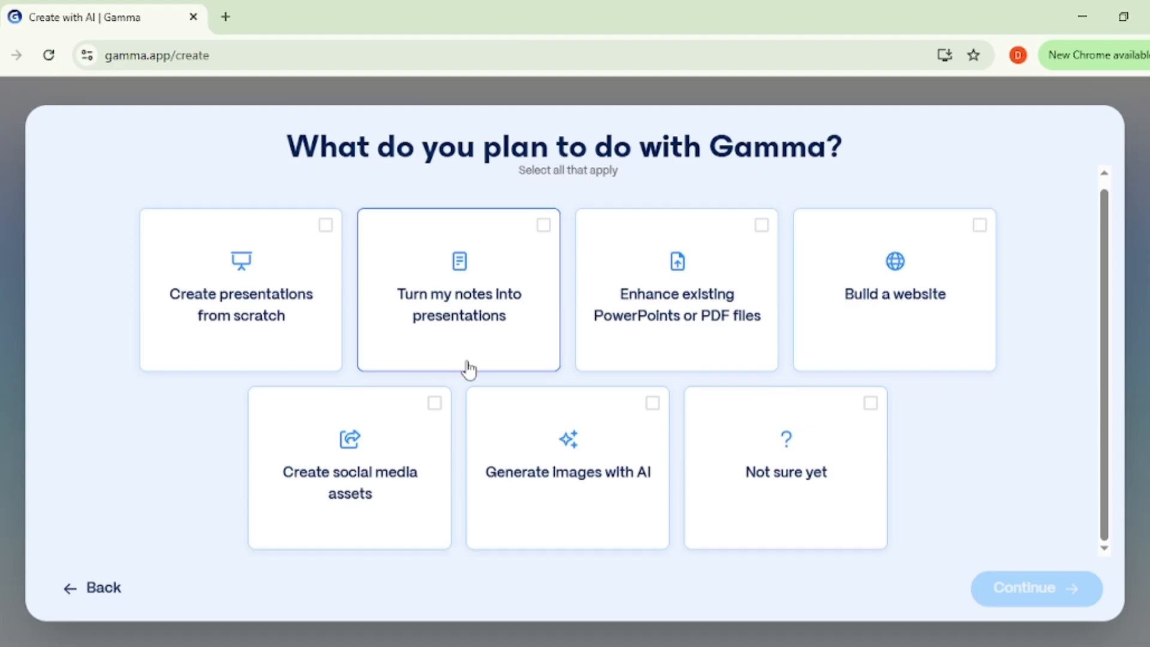
click(324, 235)
click(543, 229)
click(771, 228)
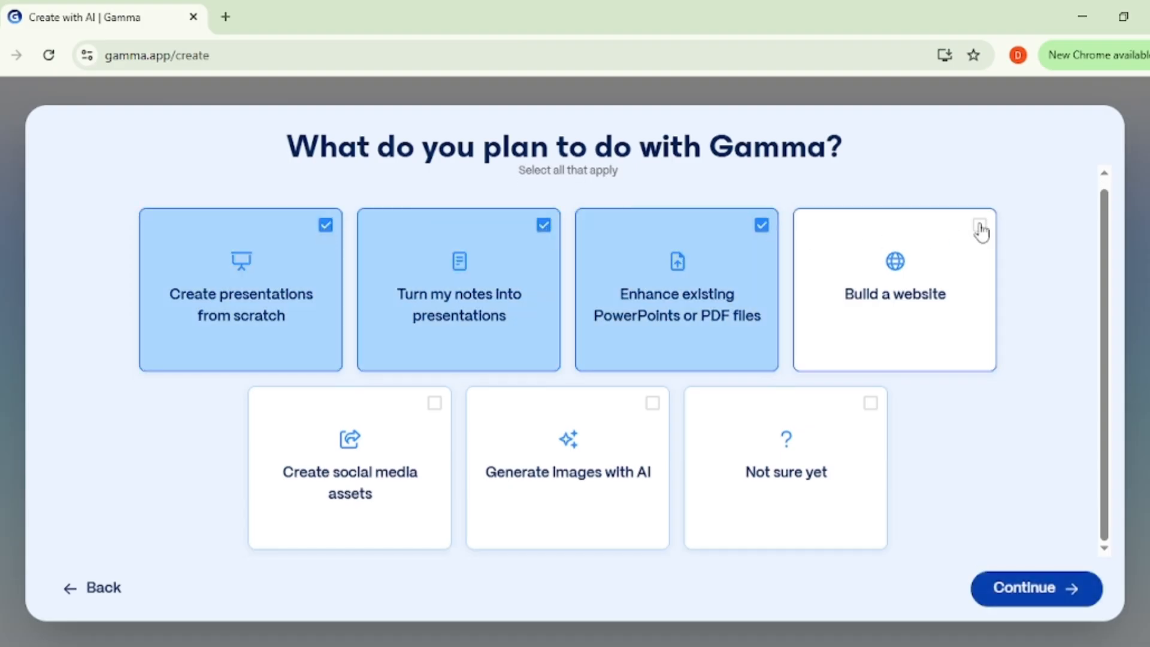
click(979, 228)
click(435, 403)
click(657, 404)
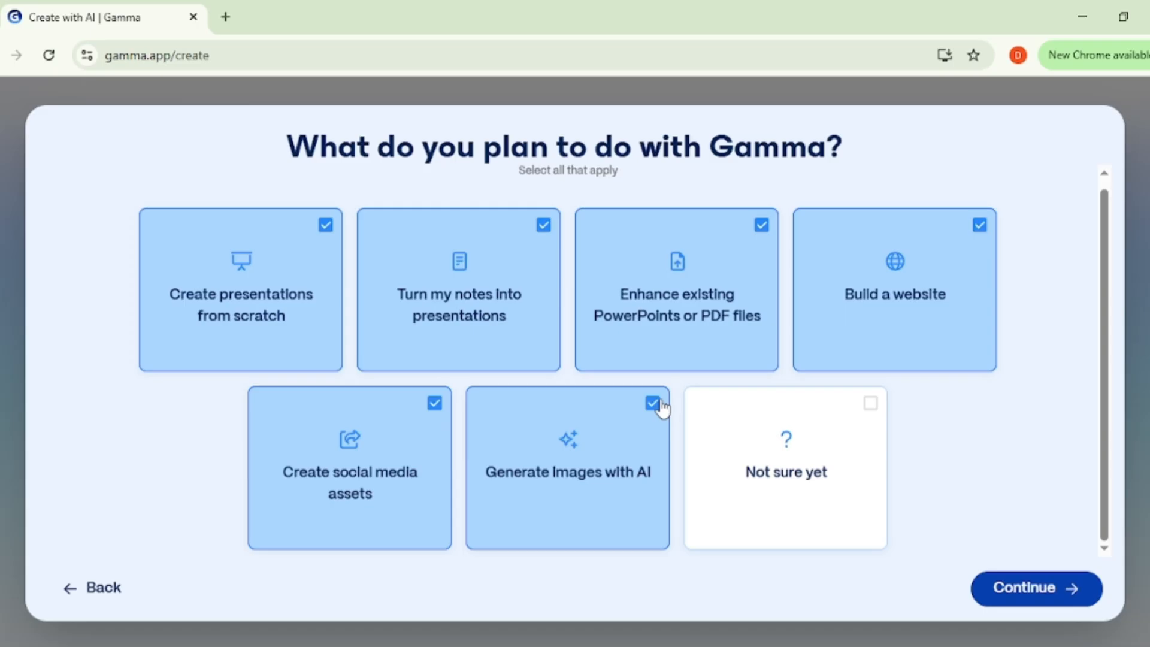
click(869, 403)
click(870, 410)
click(1022, 596)
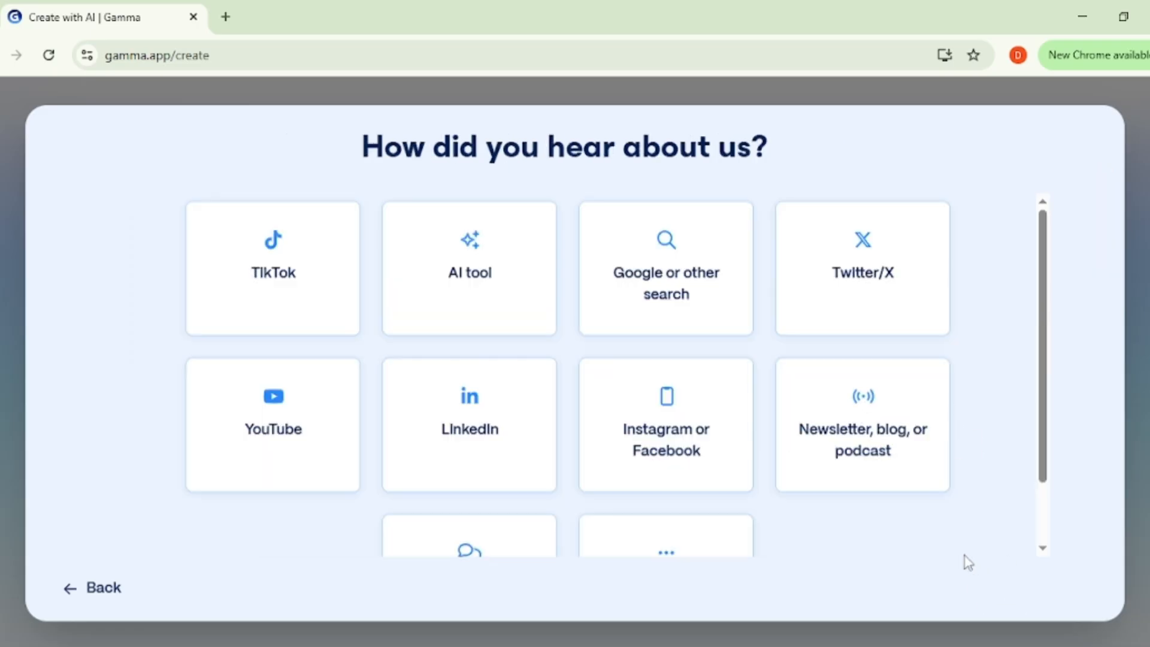
click(662, 292)
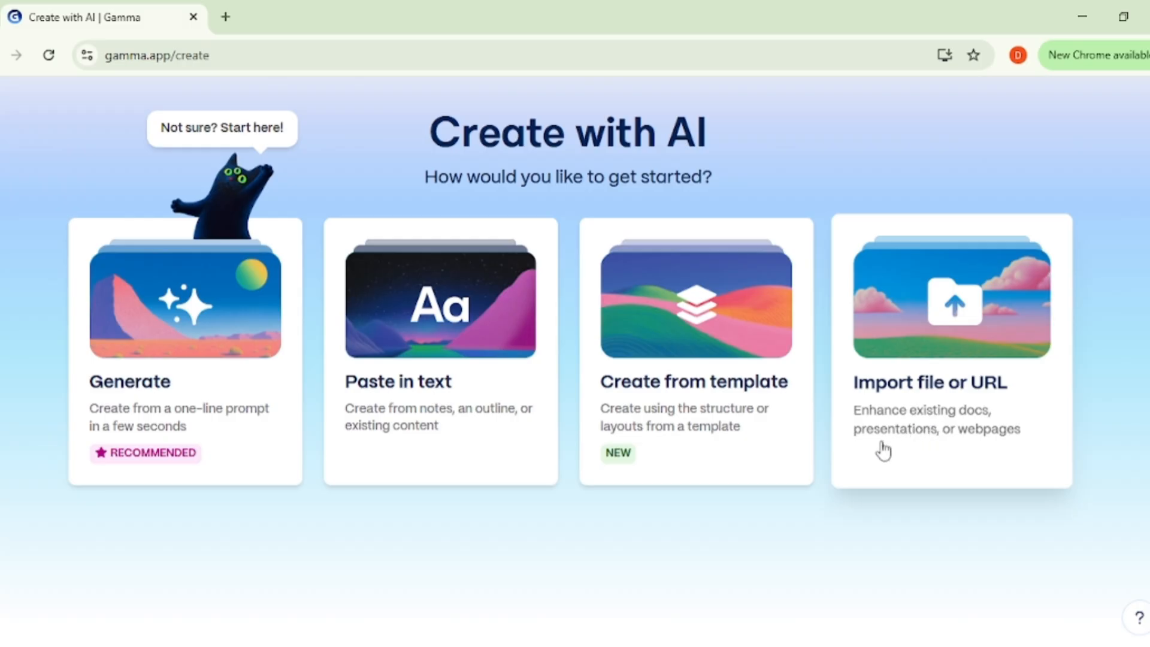
Step: Start an AI import from a file and upload the MACHINE LEARNING PDF from the Music folder
click(907, 355)
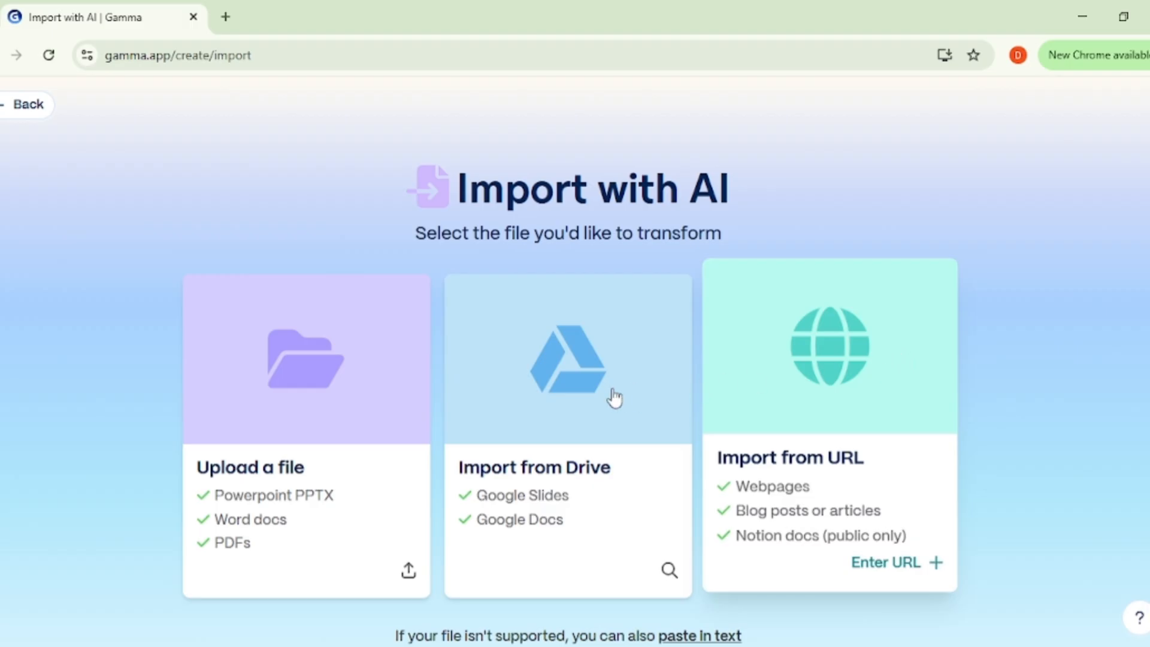
scroll(611, 396, down, 2)
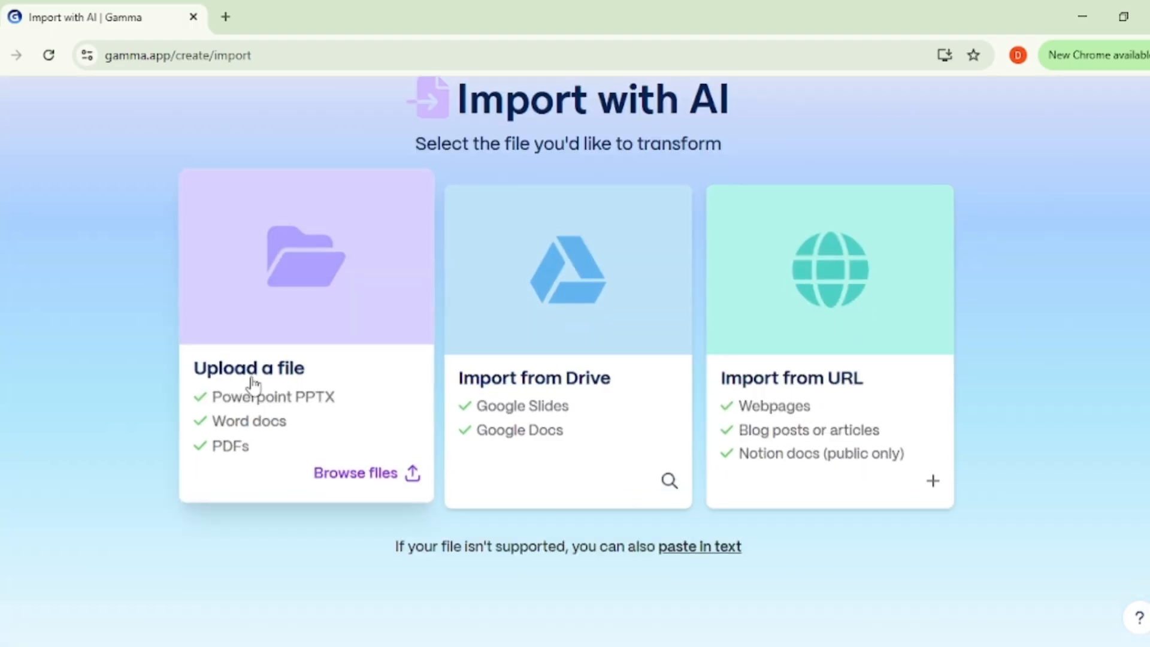
click(315, 462)
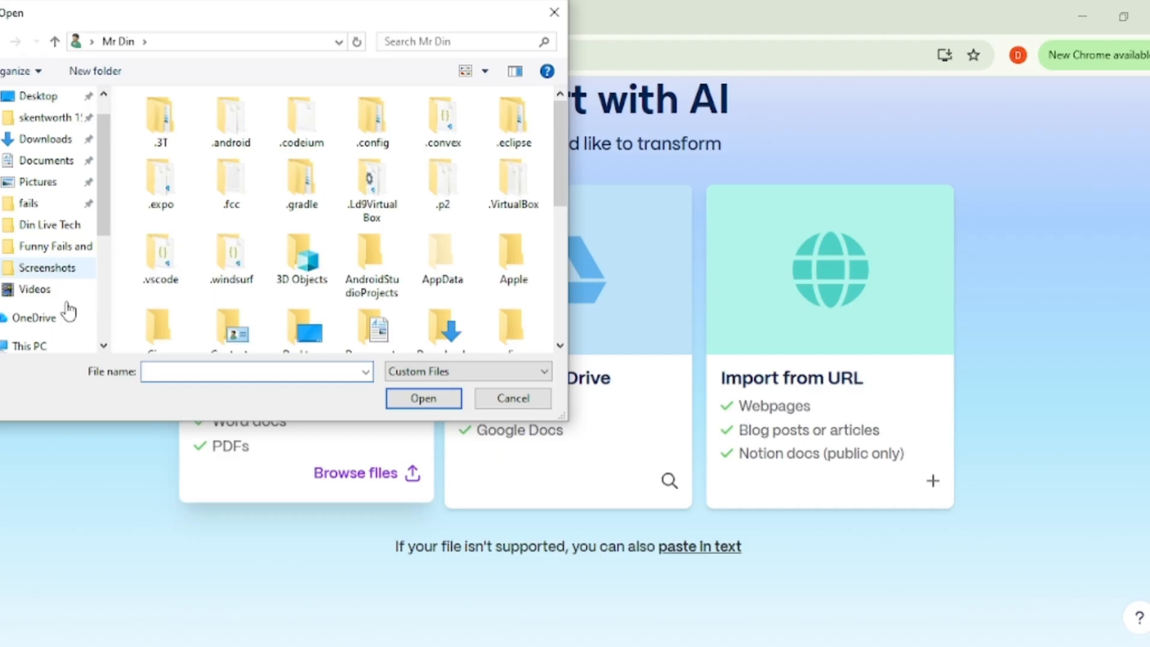
scroll(38, 303, down, 1)
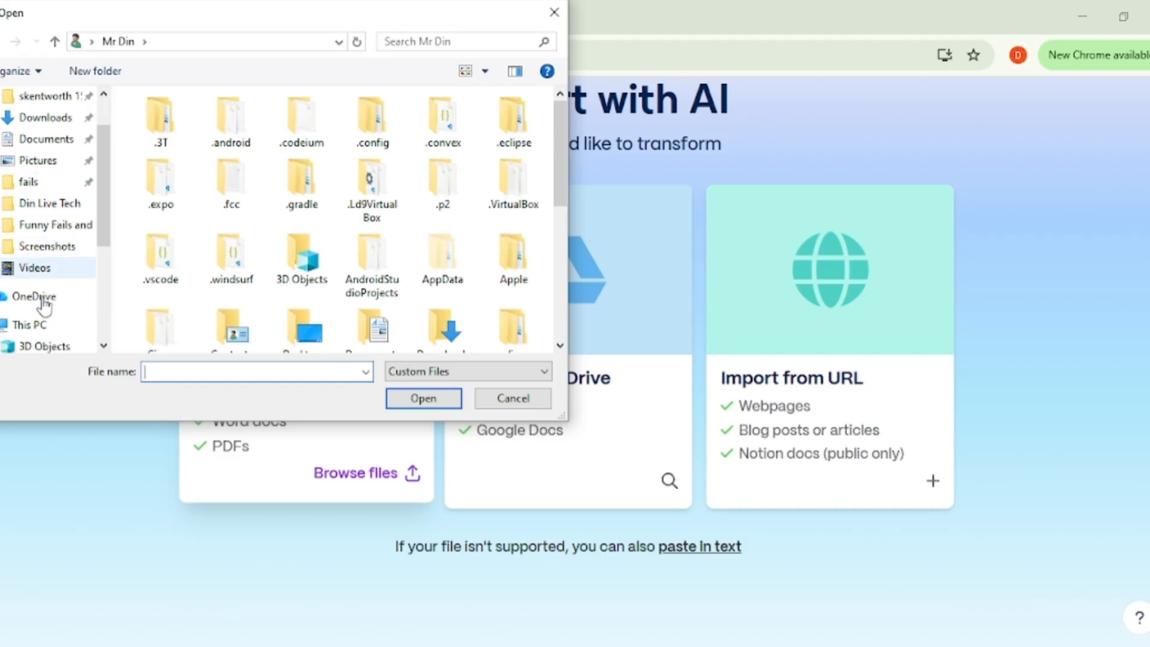
scroll(45, 309, up, 2)
scroll(45, 308, down, 6)
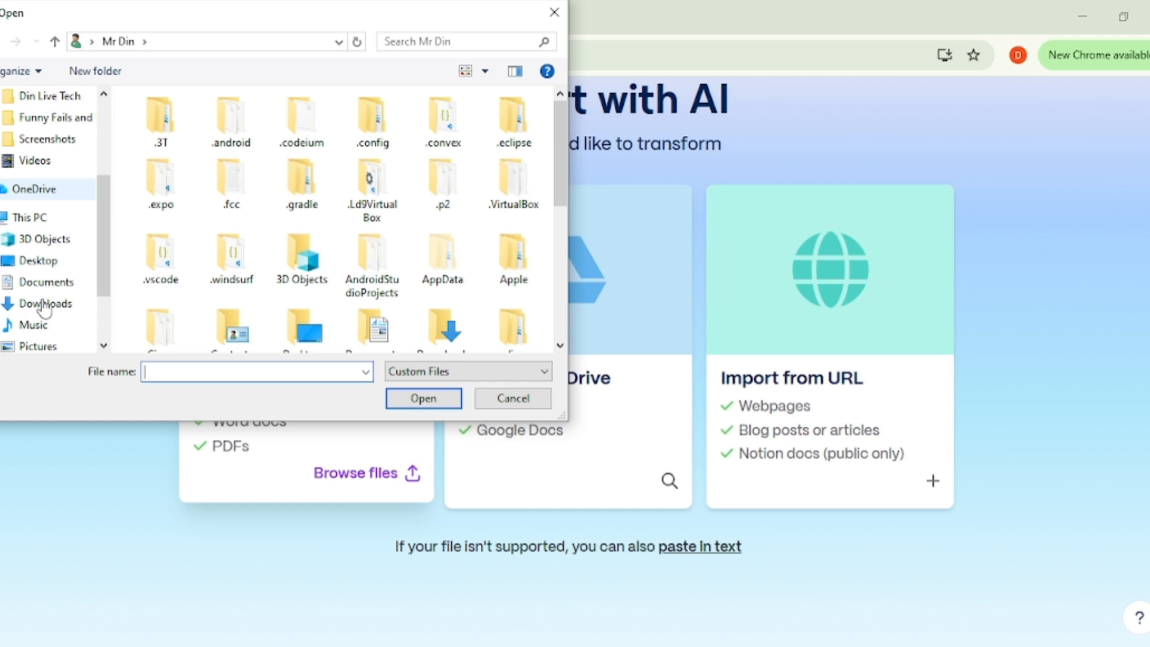
click(33, 325)
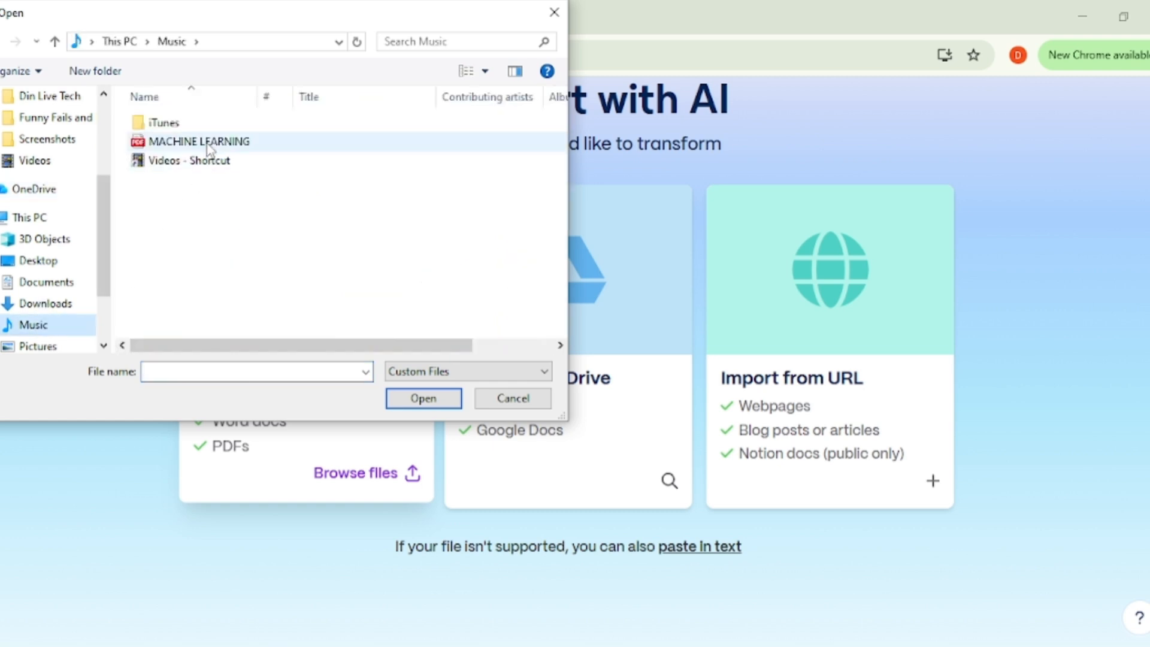
click(208, 144)
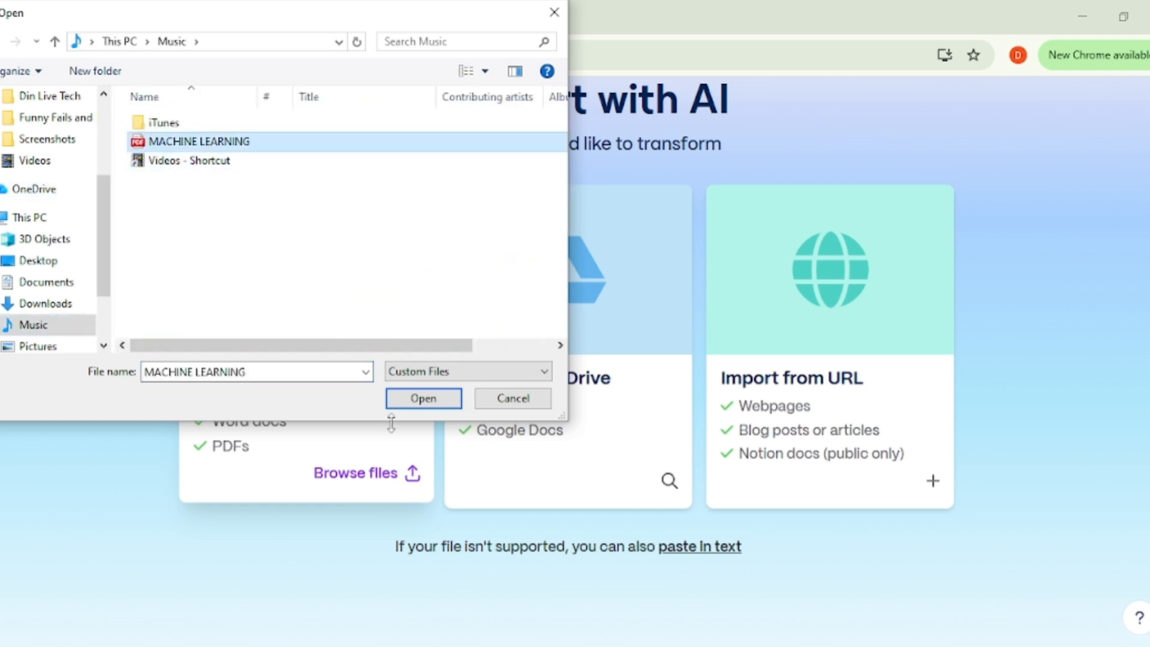
click(419, 402)
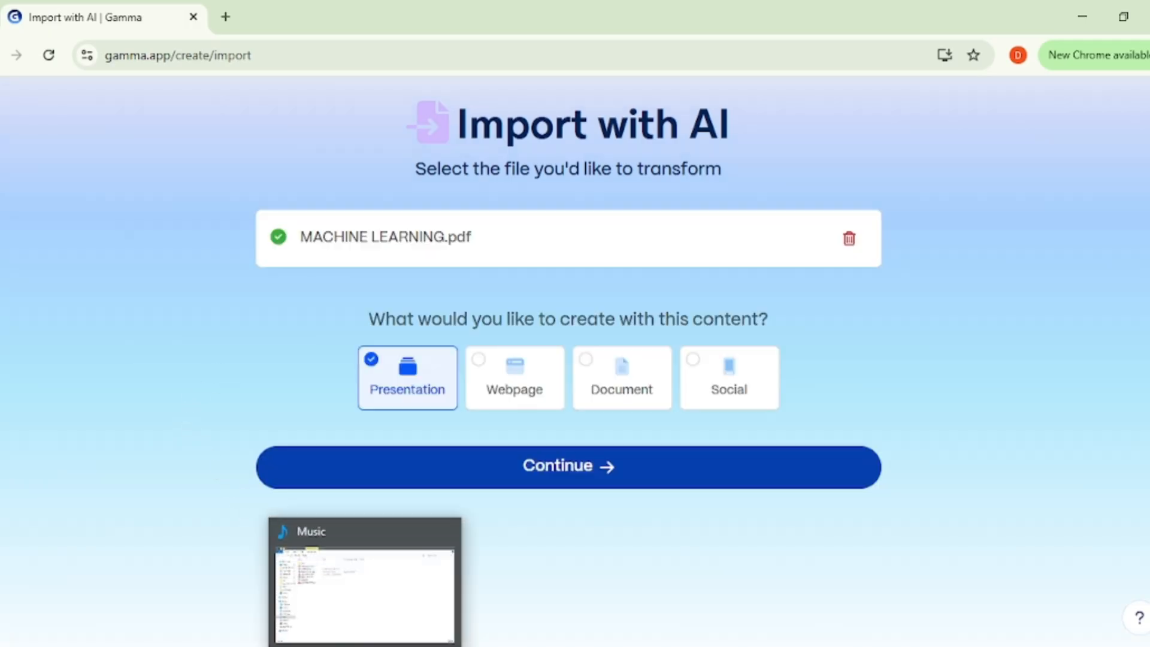
Step: Open the MACHINE LEARNING PDF from the Music folder in File Explorer and skim through its slide text
click(306, 584)
click(205, 243)
double_click(206, 243)
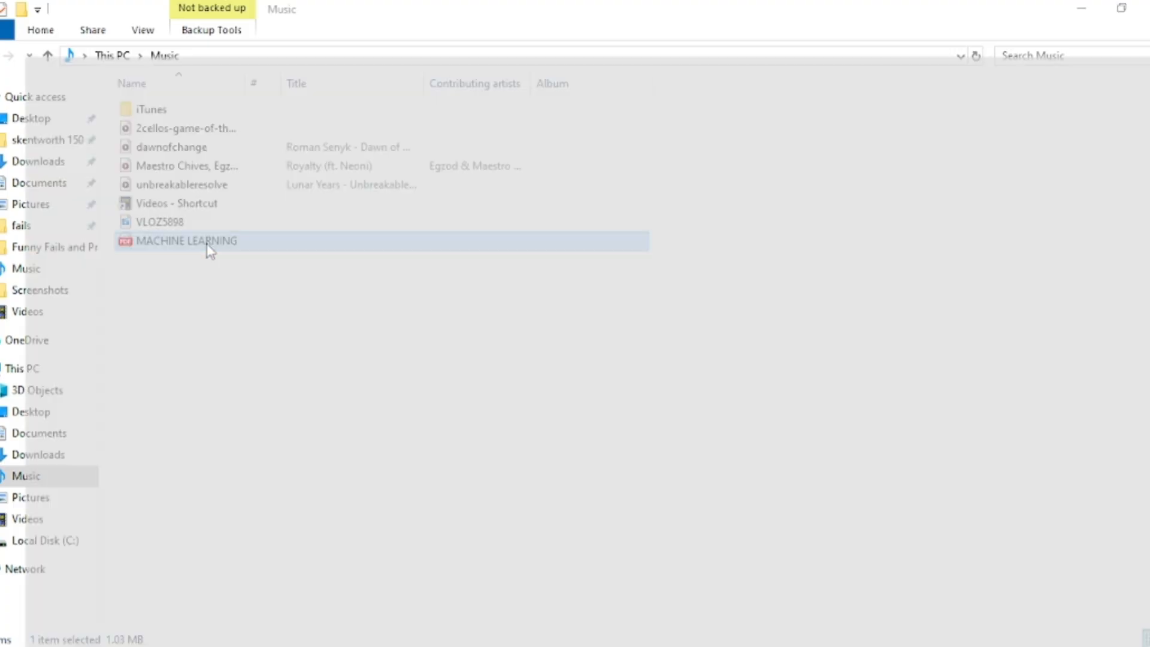
click(201, 17)
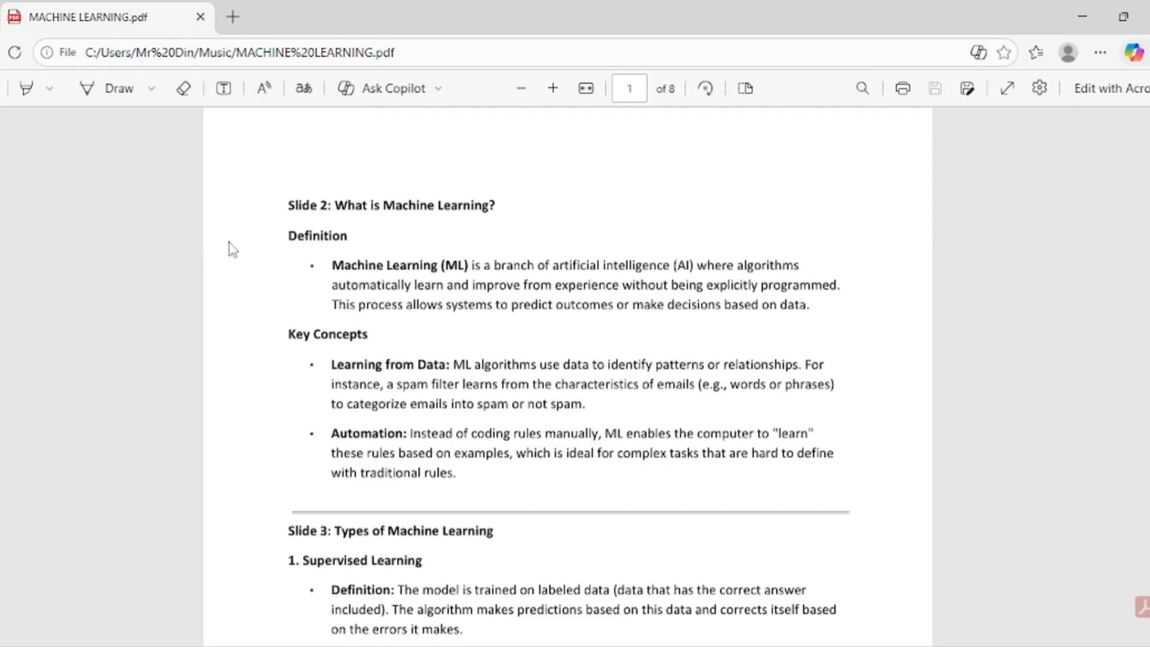
scroll(231, 252, down, 20)
scroll(352, 348, down, 20)
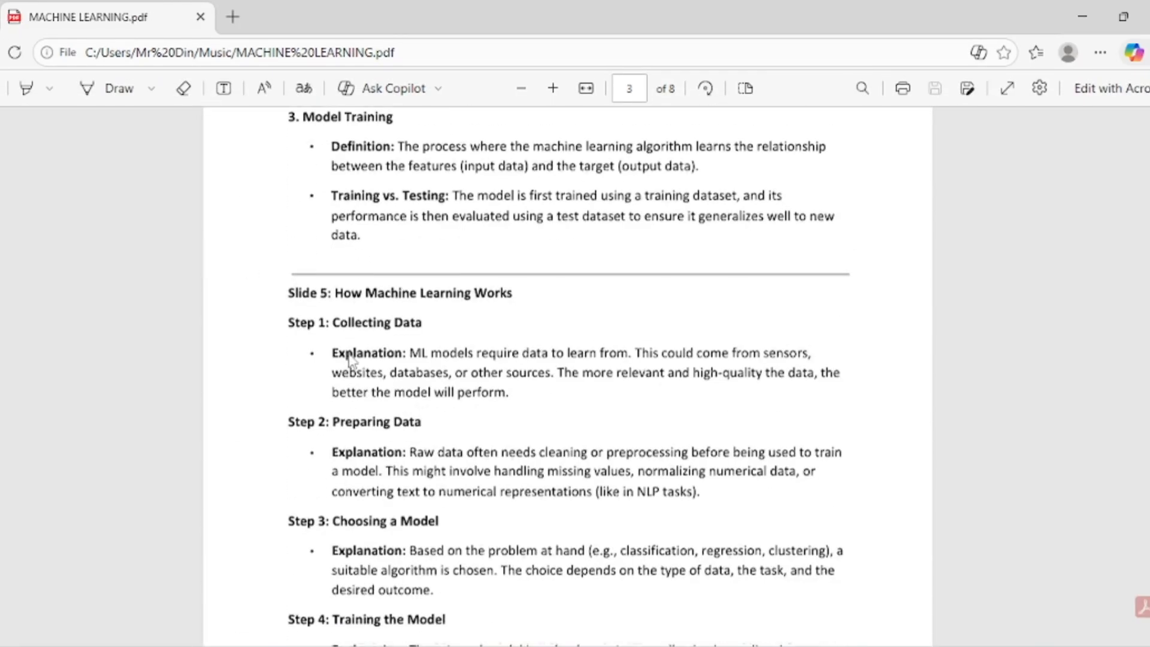
scroll(350, 363, down, 20)
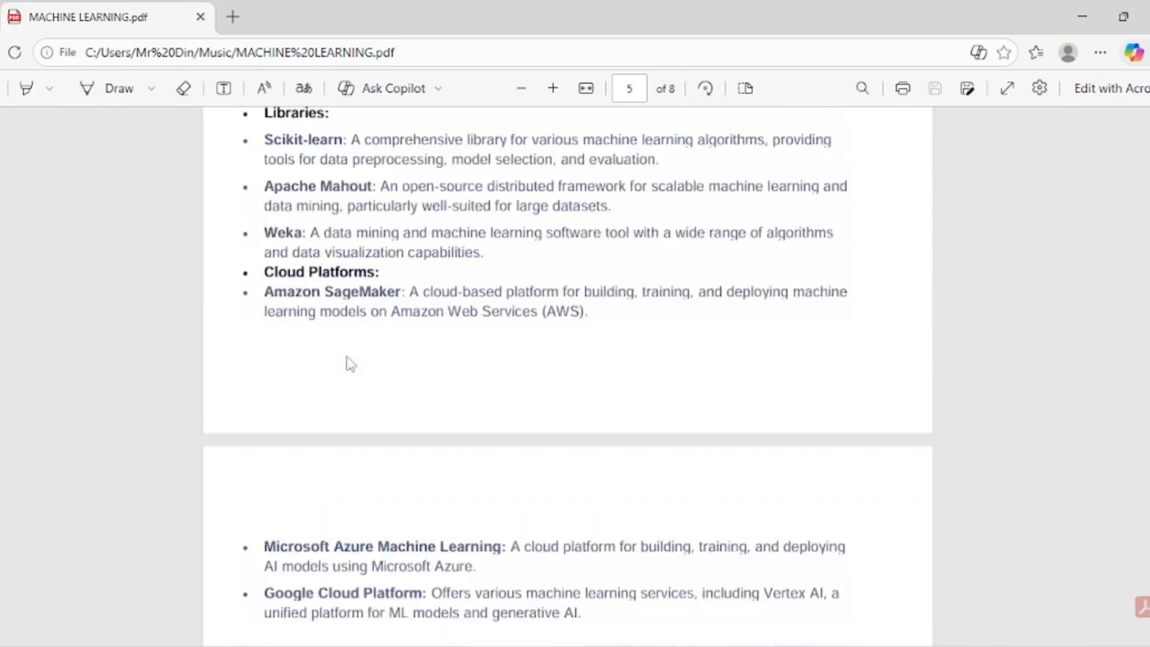
scroll(347, 362, down, 5)
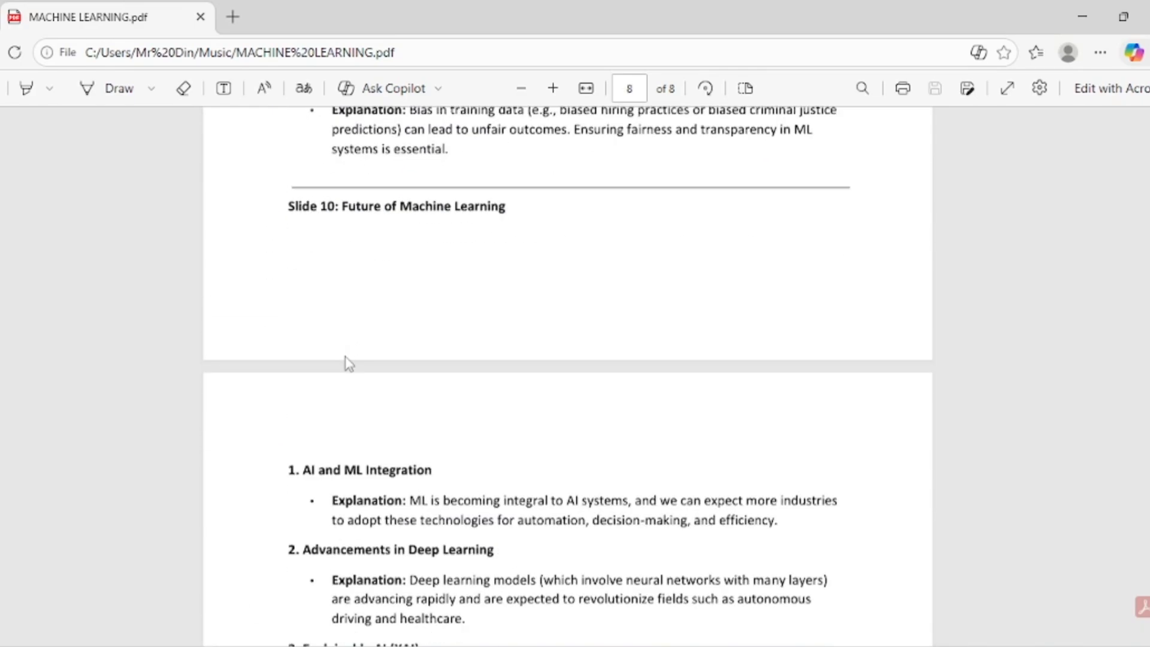
scroll(367, 270, up, 2)
click(1079, 5)
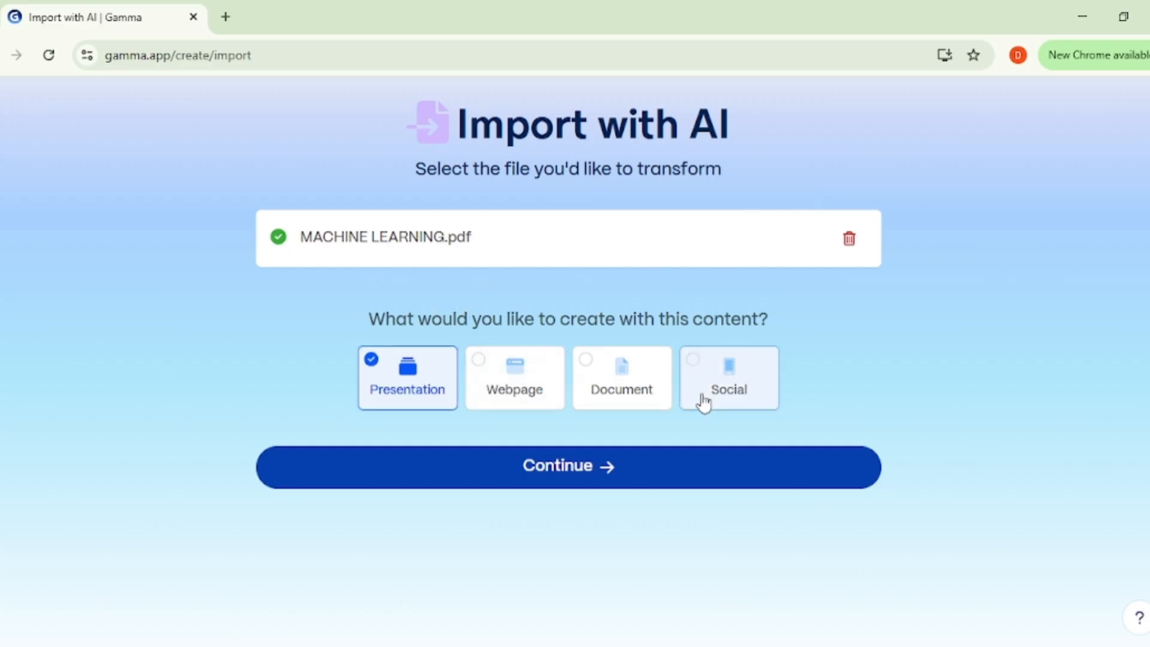
Step: Continue the import with Presentation as the output type, and skim the imported machine learning text in the prompt editor
click(507, 470)
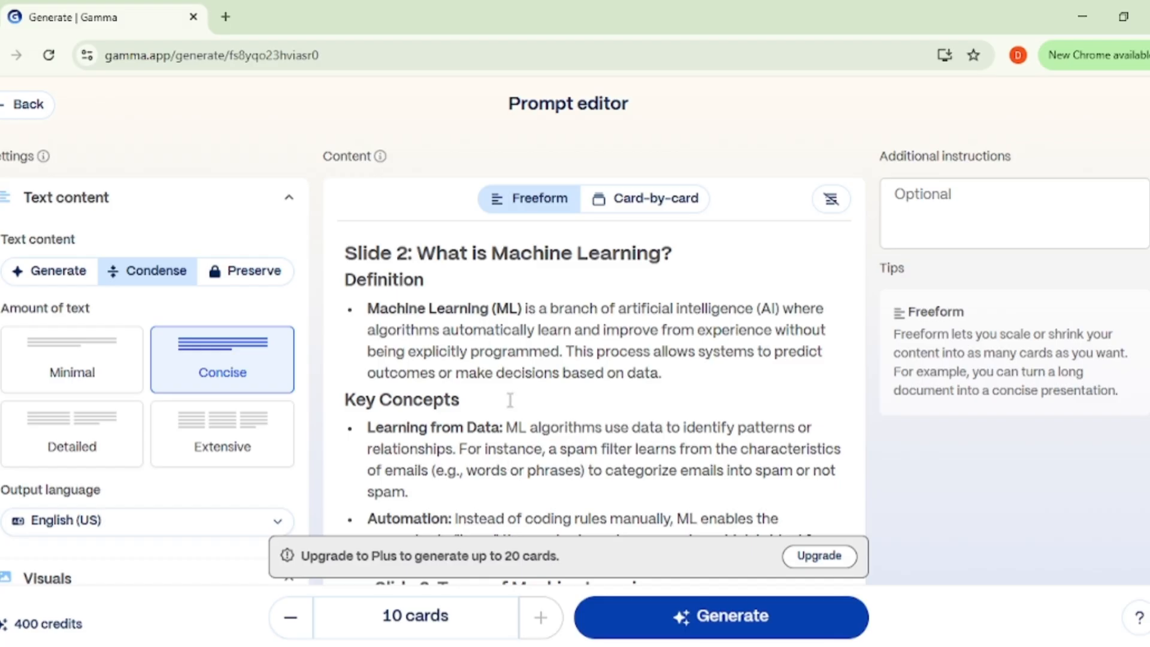
scroll(521, 387, down, 3)
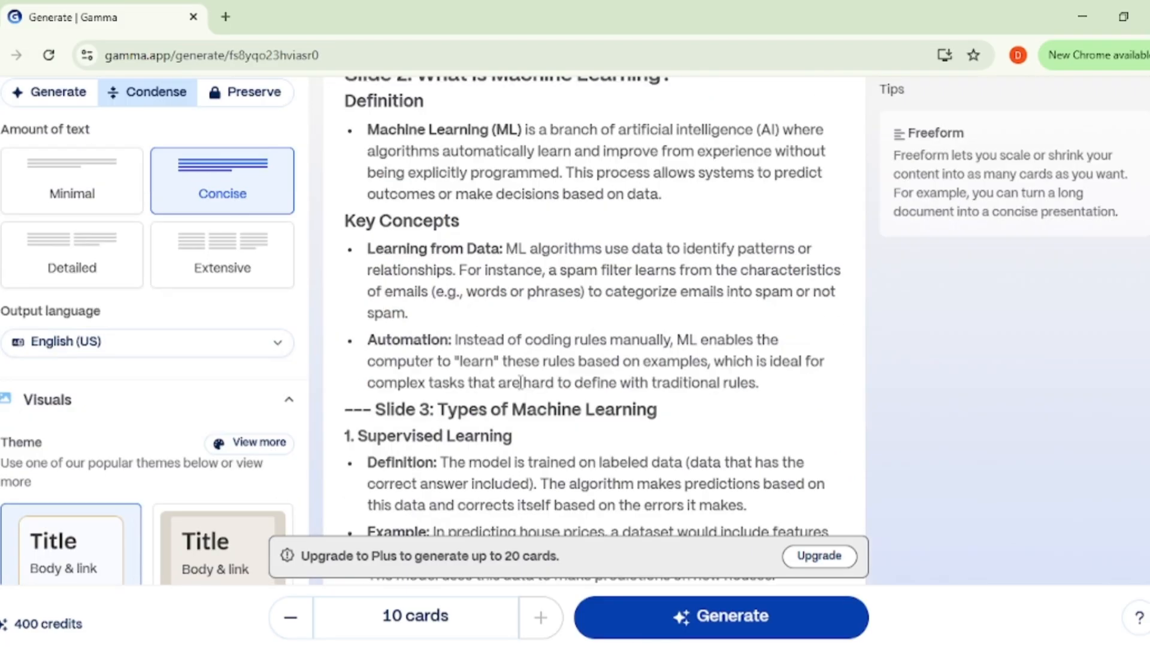
scroll(519, 329, down, 10)
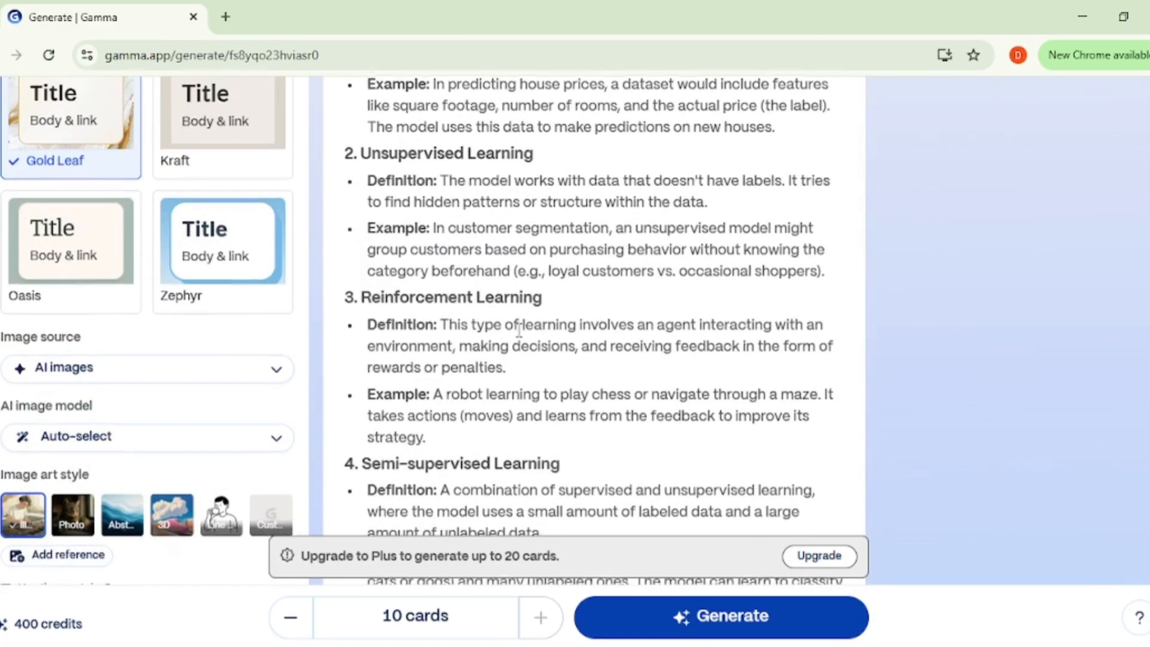
scroll(519, 328, down, 12)
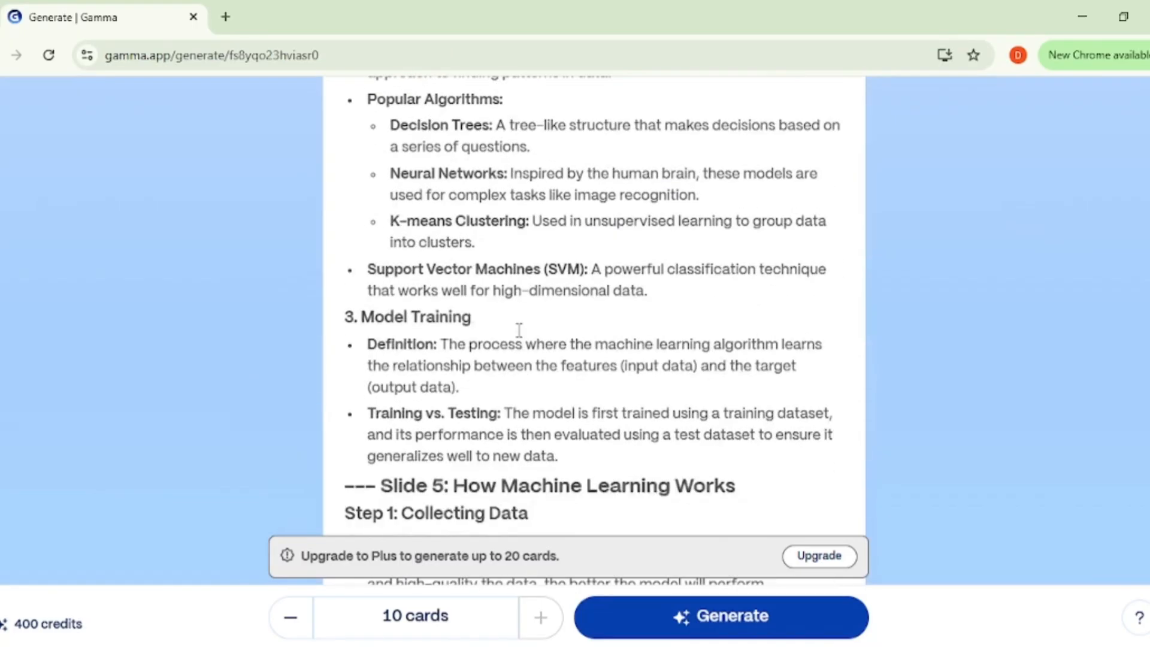
scroll(518, 329, down, 15)
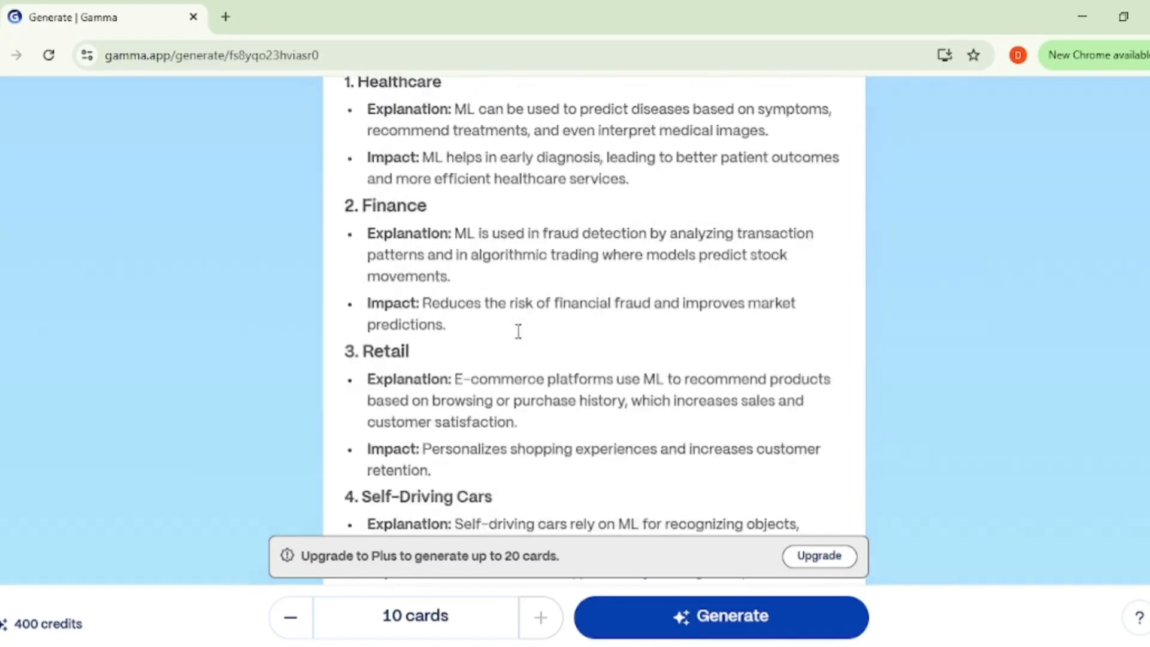
scroll(519, 329, up, 4)
scroll(519, 329, down, 18)
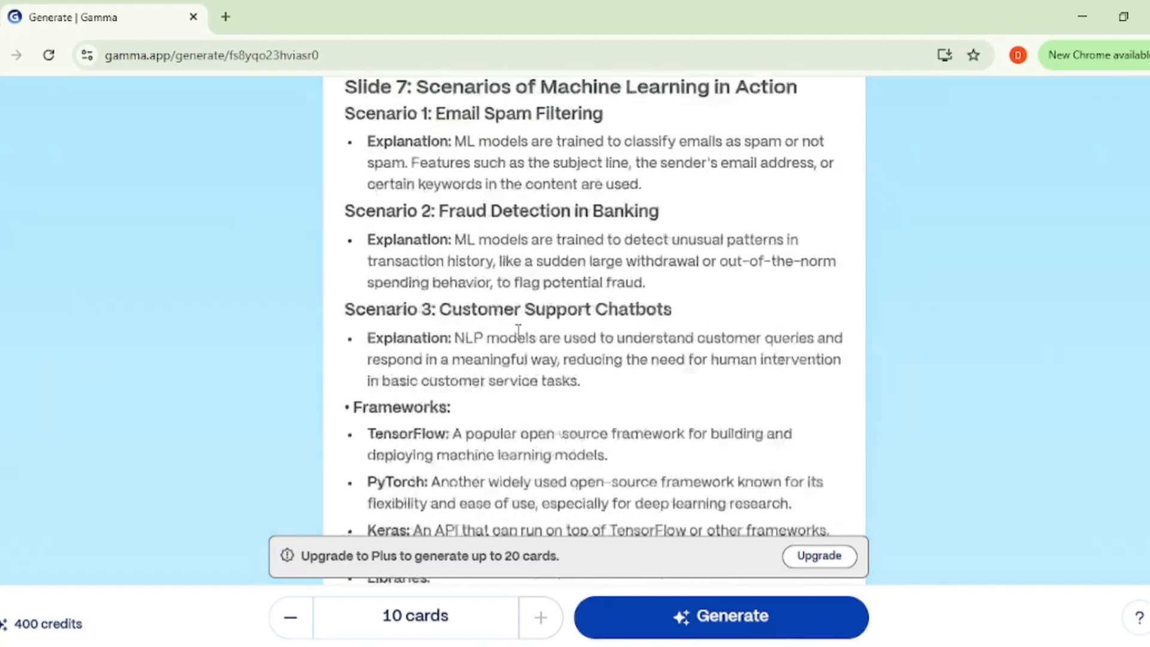
scroll(519, 330, up, 18)
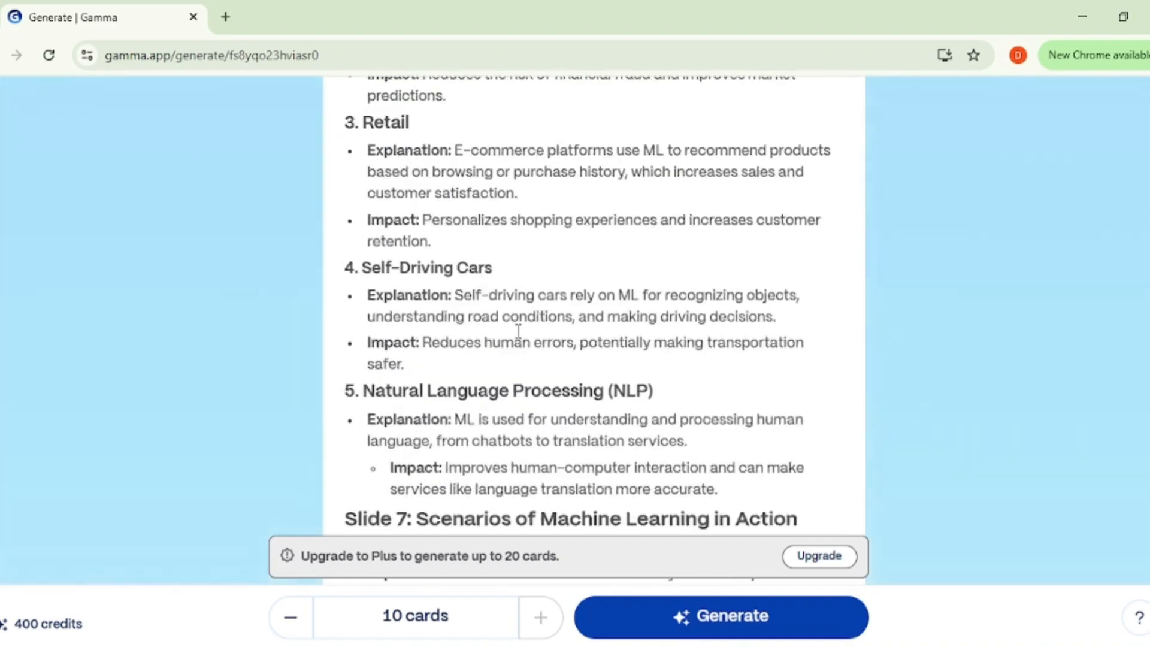
scroll(518, 329, up, 12)
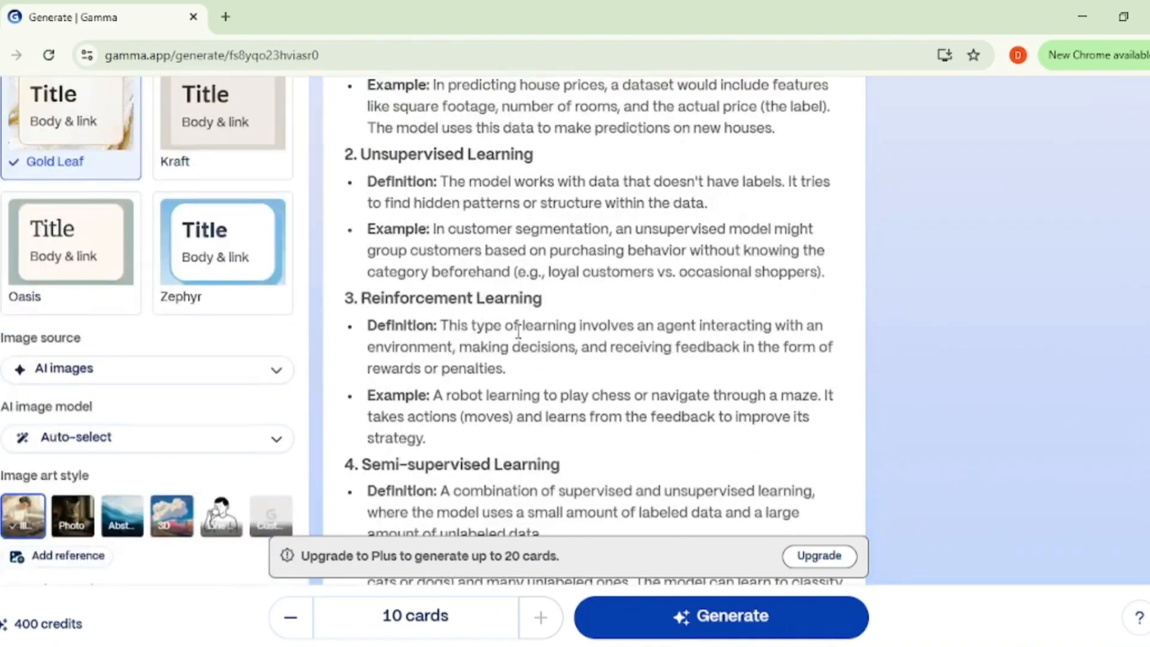
scroll(518, 331, up, 8)
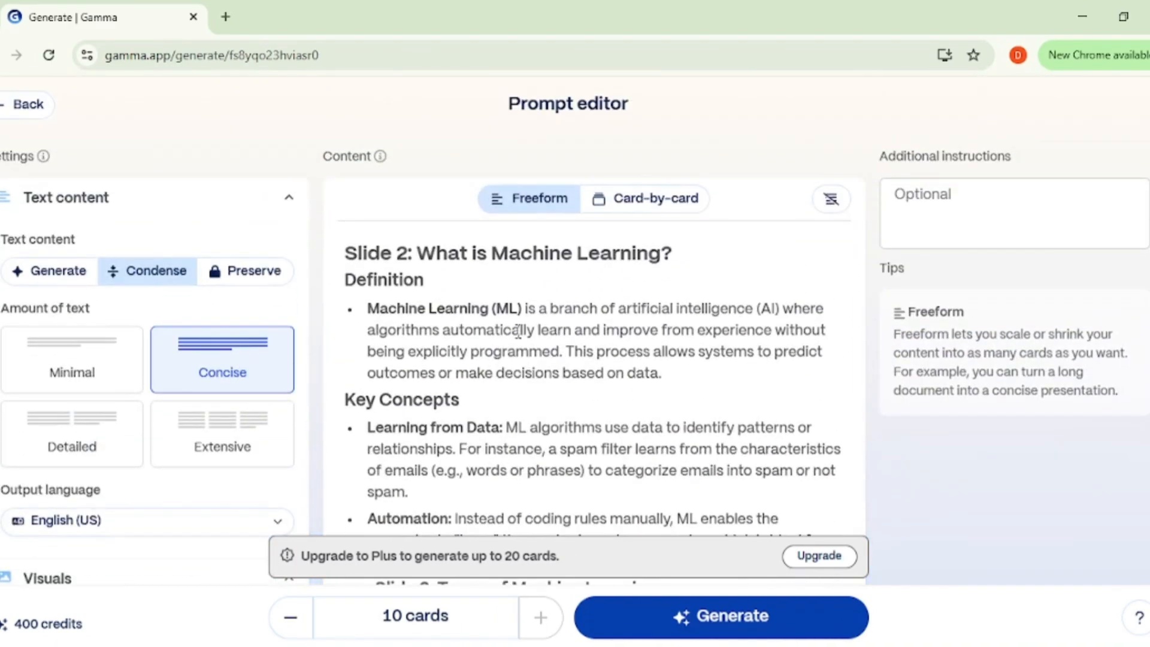
Step: Examine the presentation's text amount, output language and visuals settings, collapsing and re-expanding the Visuals section
scroll(519, 331, down, 1)
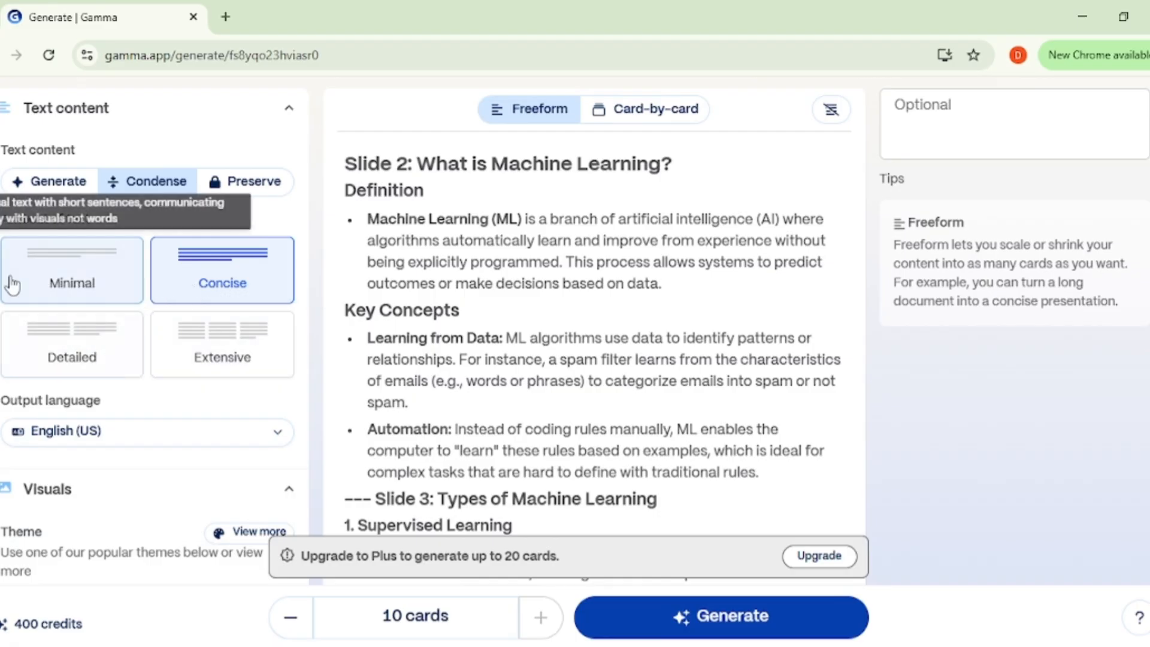
scroll(218, 347, down, 1)
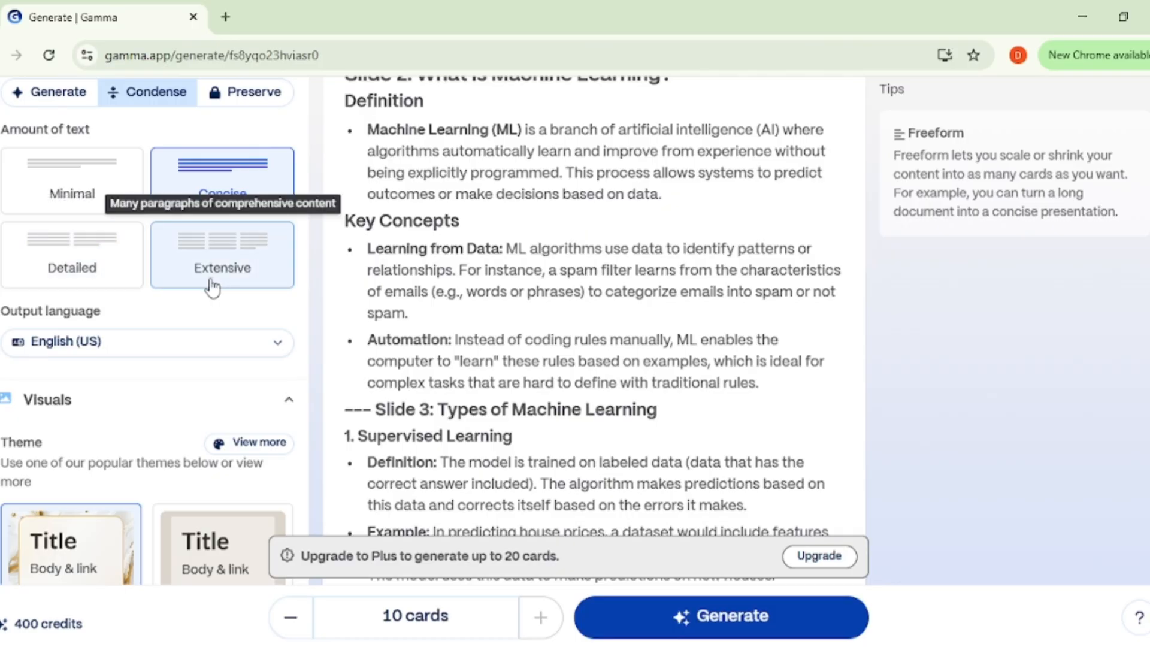
scroll(200, 398, down, 1)
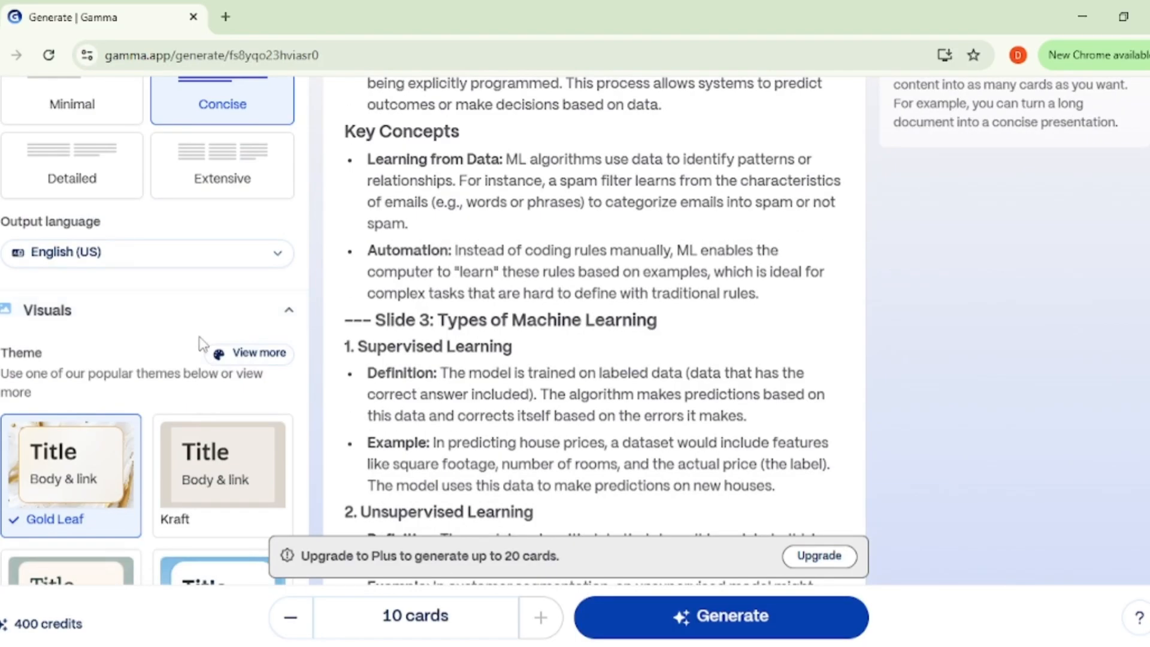
scroll(281, 240, down, 1)
click(292, 224)
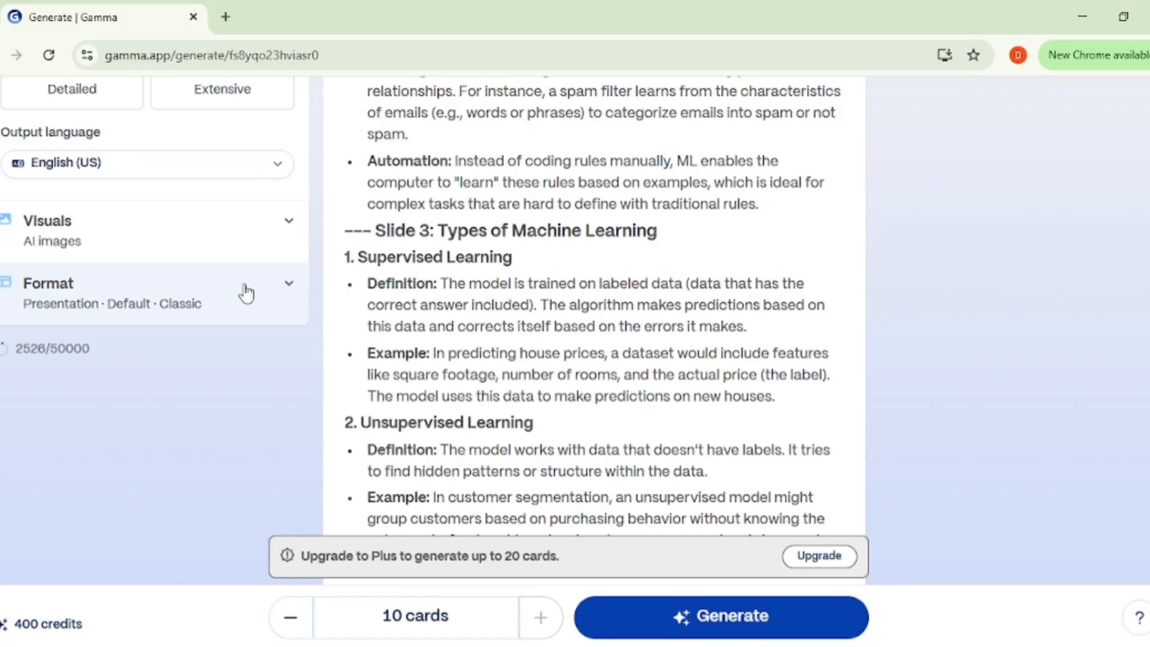
click(289, 223)
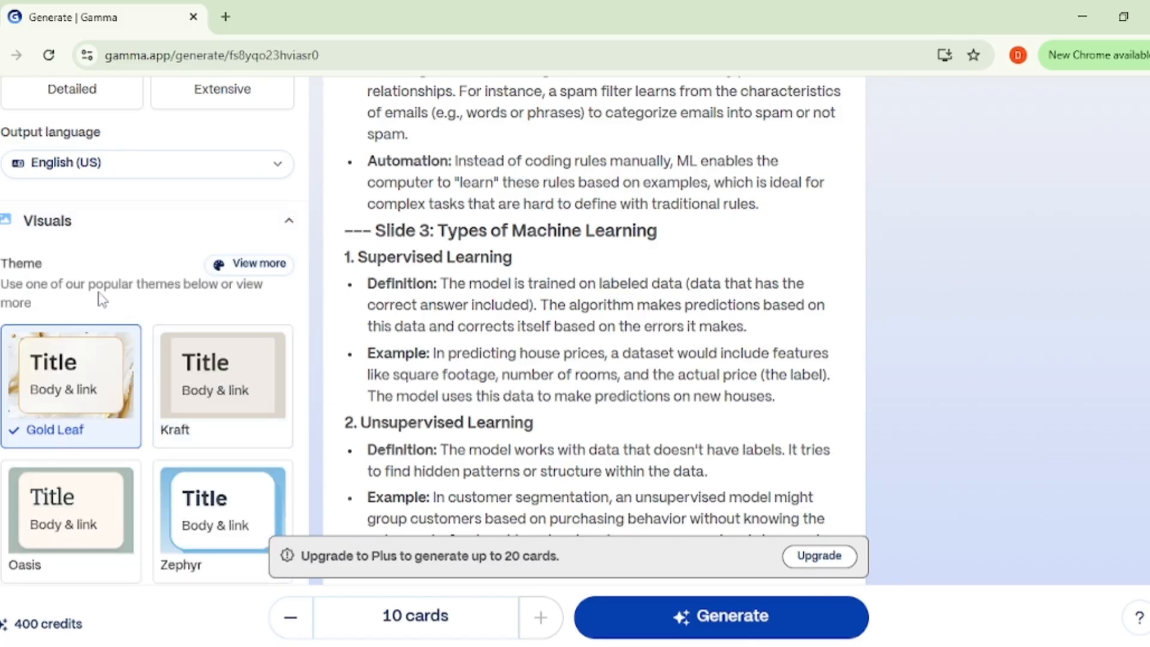
Step: Open the full theme gallery and look through the available presentation themes
click(255, 267)
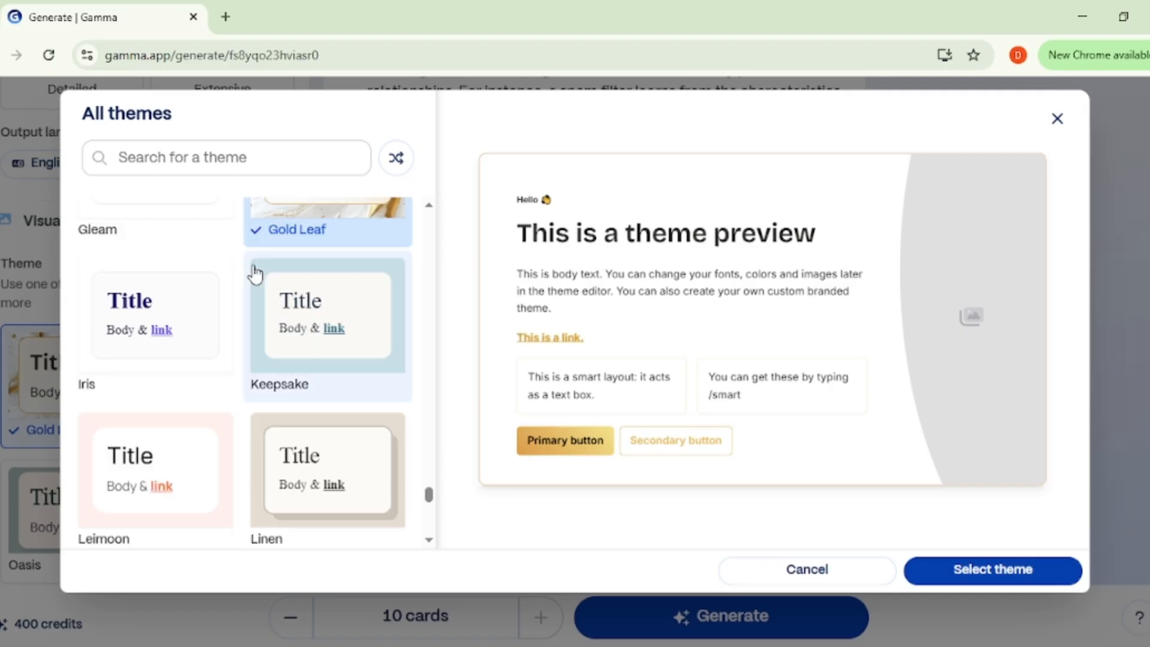
scroll(245, 317, down, 9)
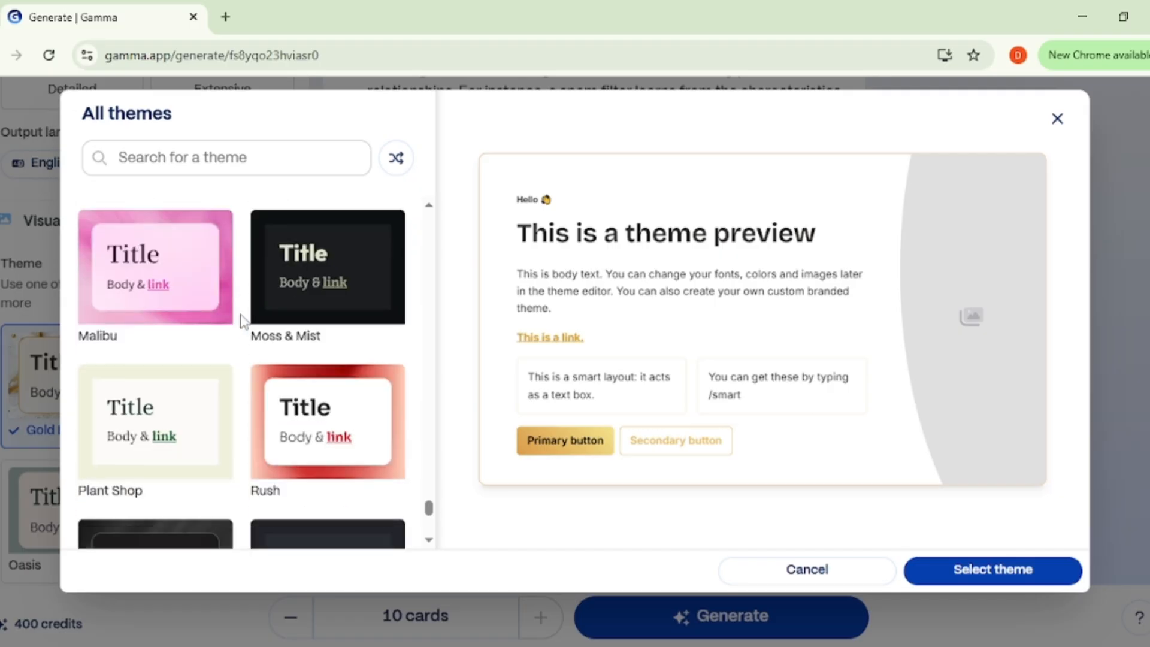
scroll(243, 322, down, 4)
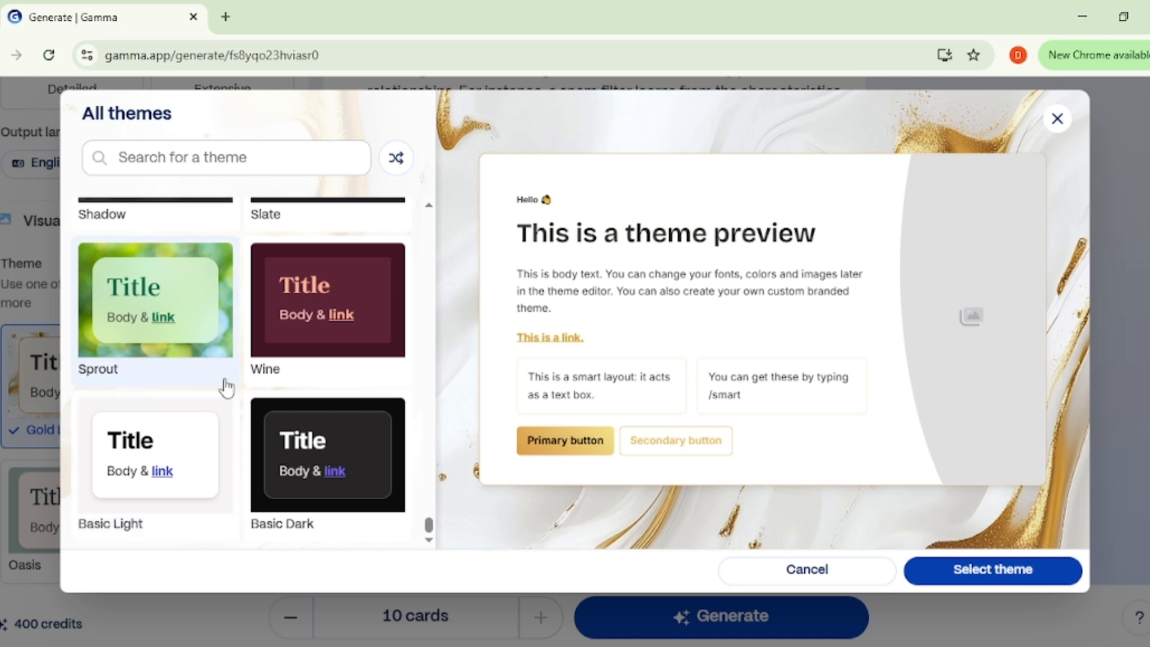
scroll(227, 386, up, 3)
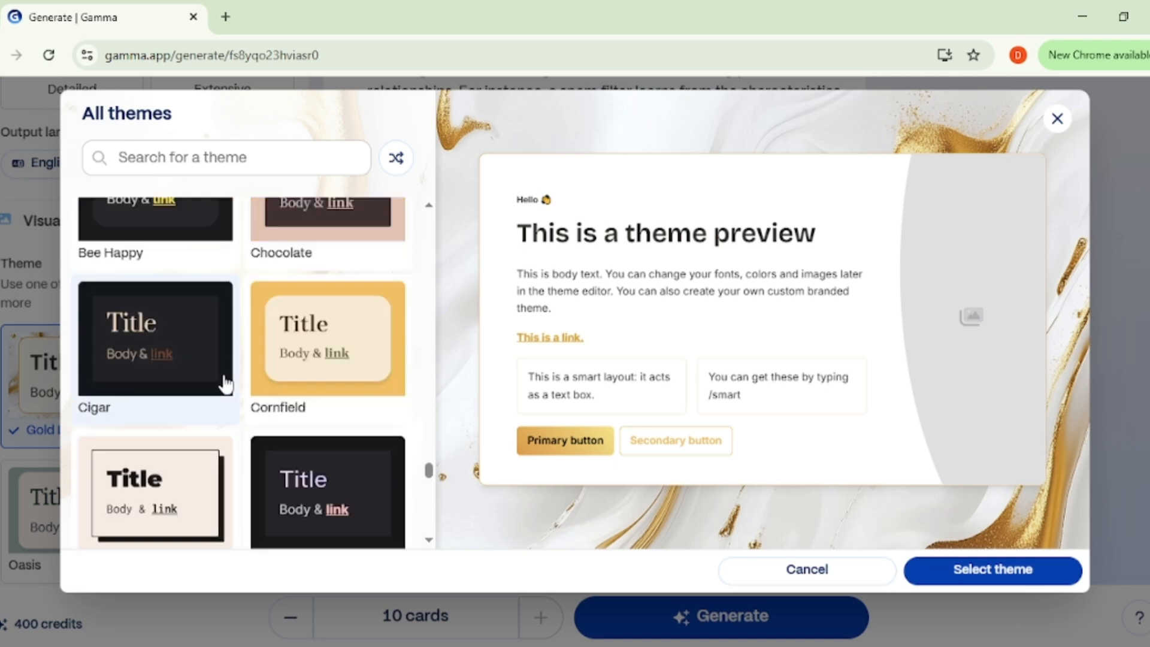
scroll(225, 384, up, 6)
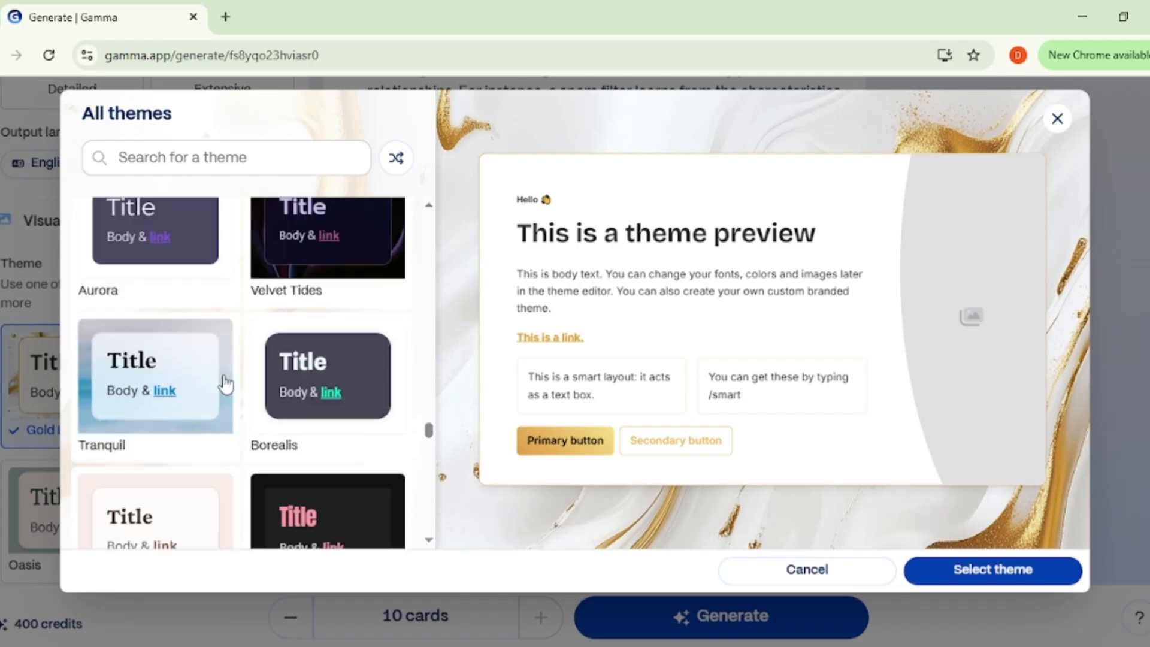
scroll(224, 383, up, 8)
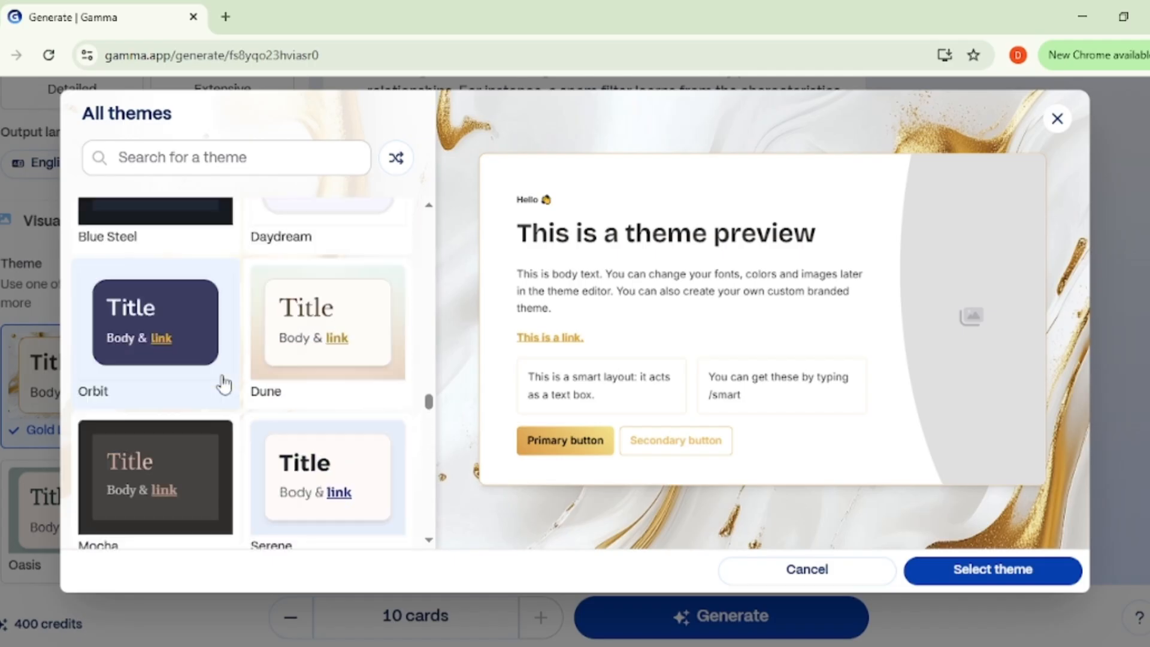
scroll(224, 383, up, 10)
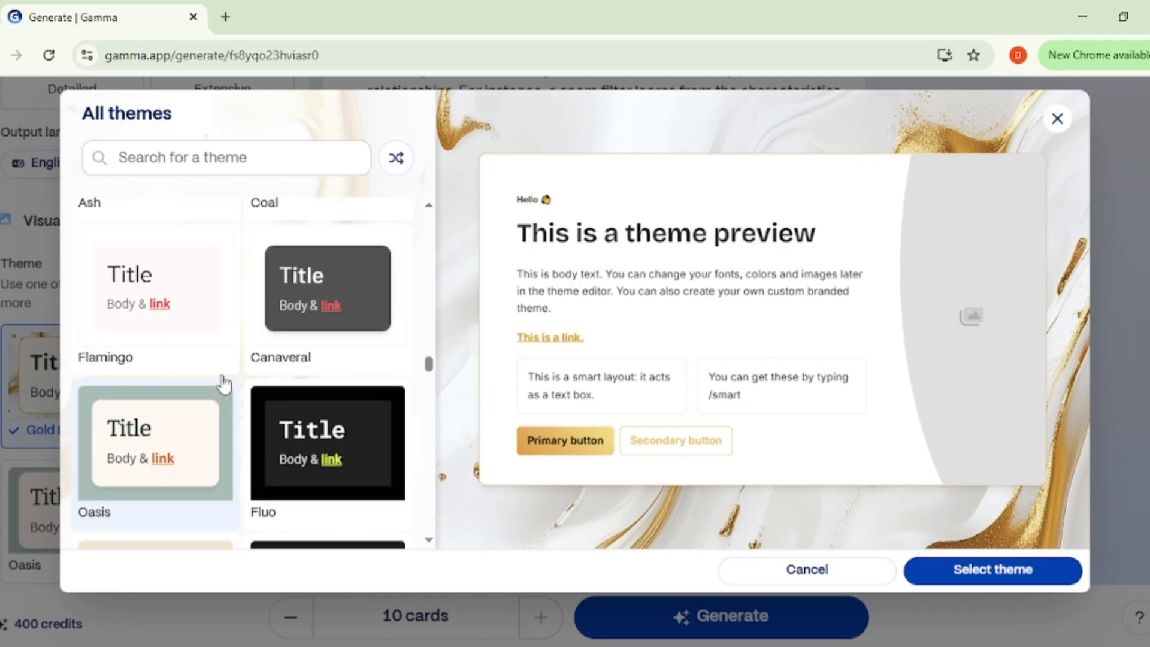
scroll(224, 384, up, 5)
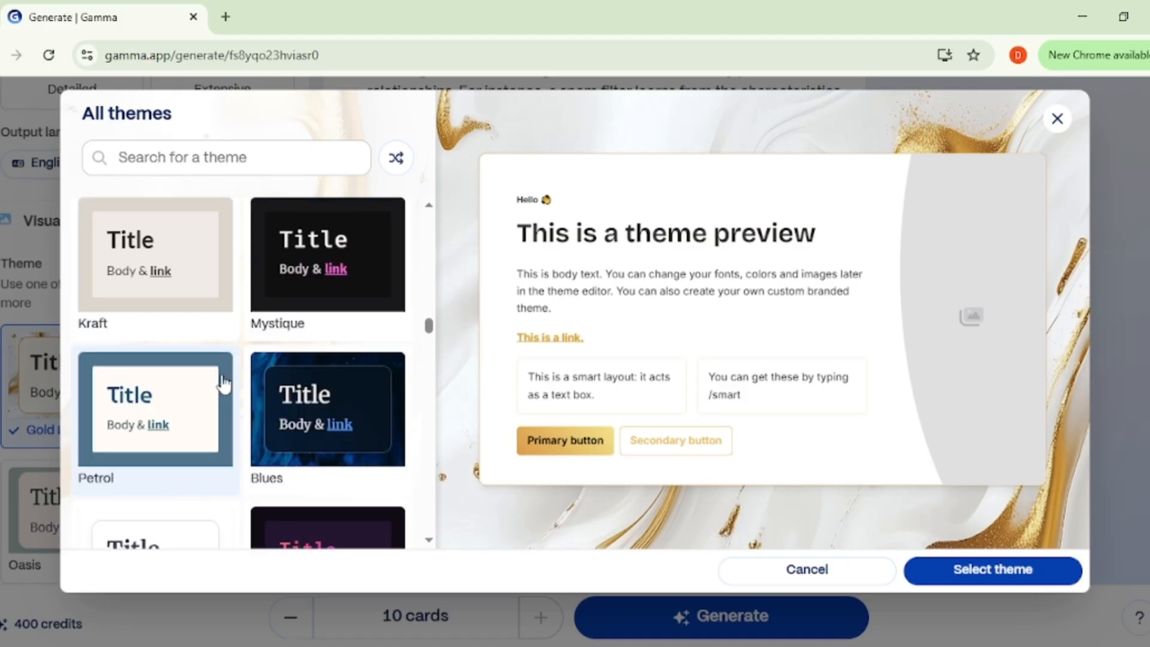
scroll(224, 383, up, 6)
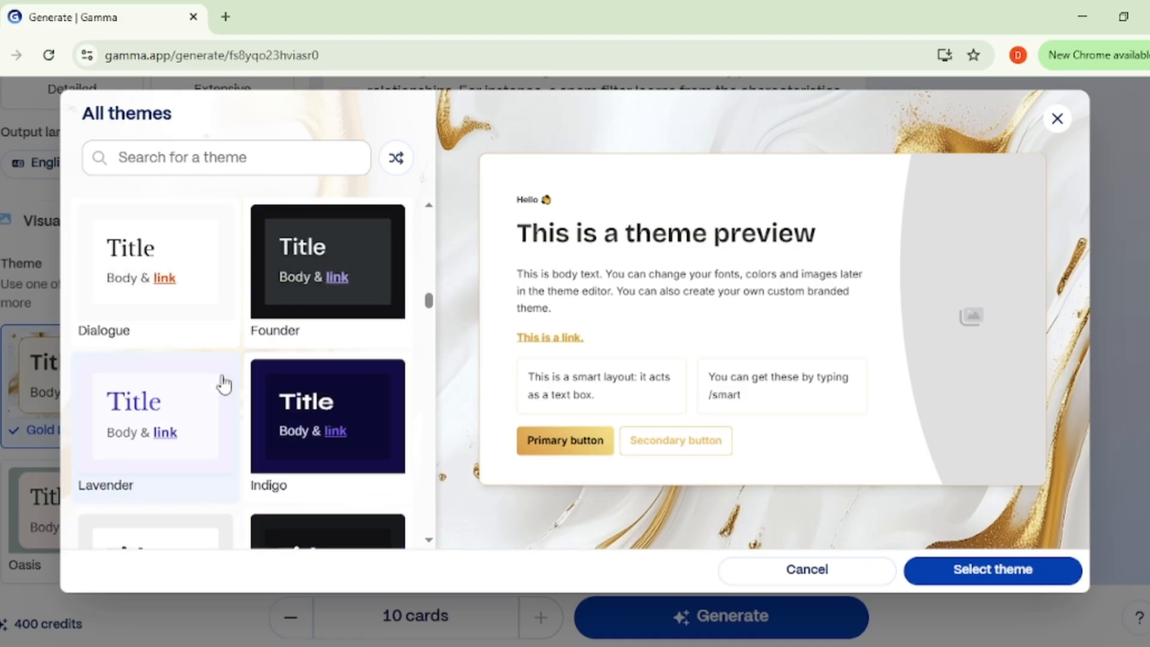
scroll(224, 383, up, 8)
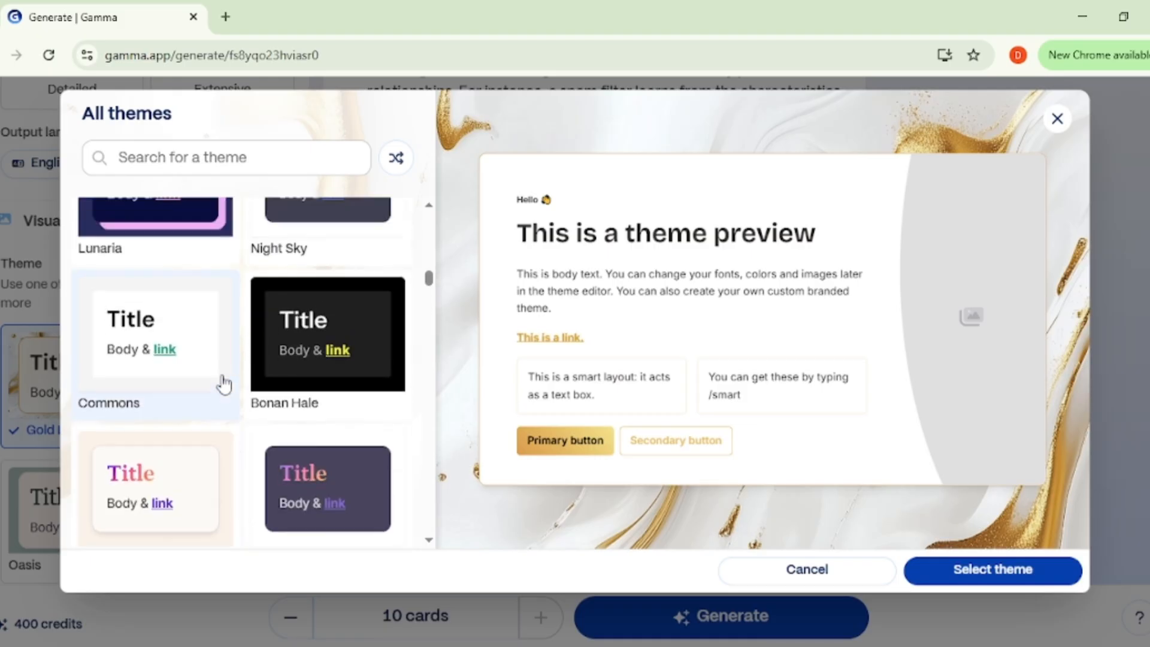
scroll(224, 384, up, 6)
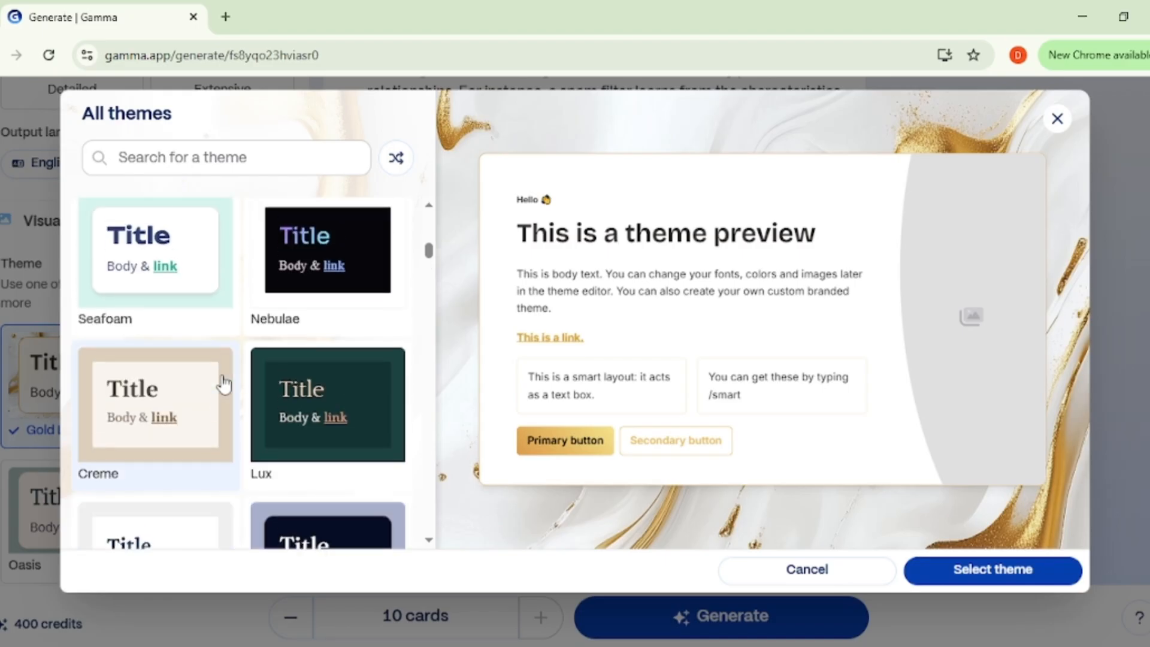
scroll(224, 383, up, 2)
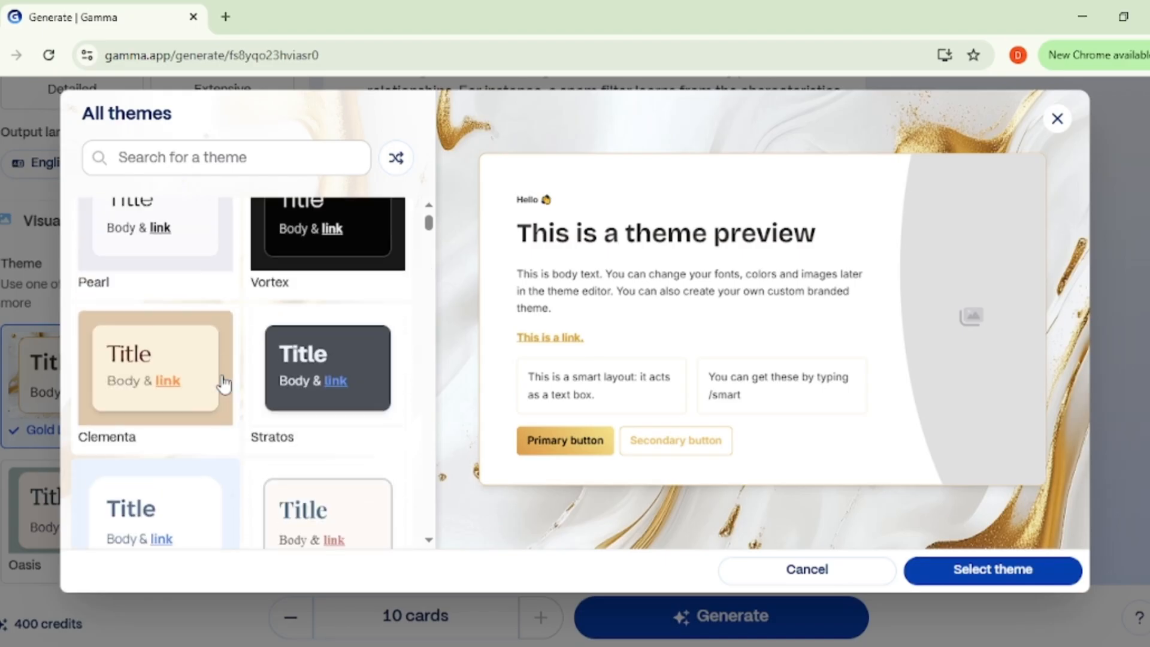
Step: Browse the theme gallery and apply the Orbit theme to the presentation
scroll(224, 384, down, 8)
scroll(222, 385, down, 3)
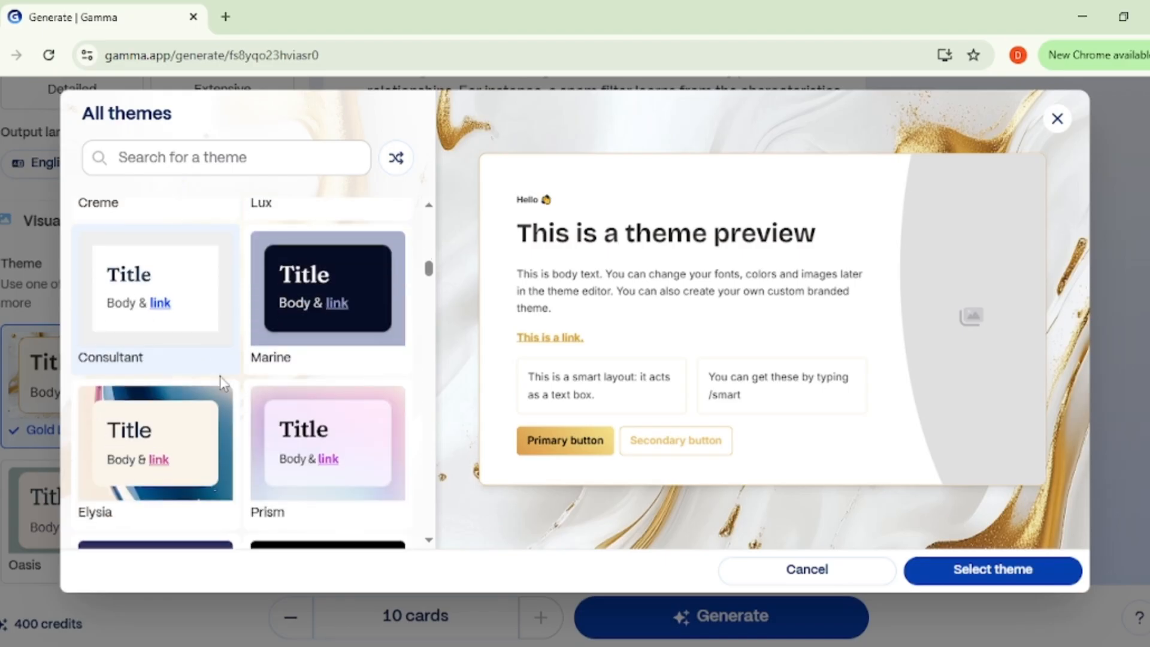
scroll(221, 385, up, 6)
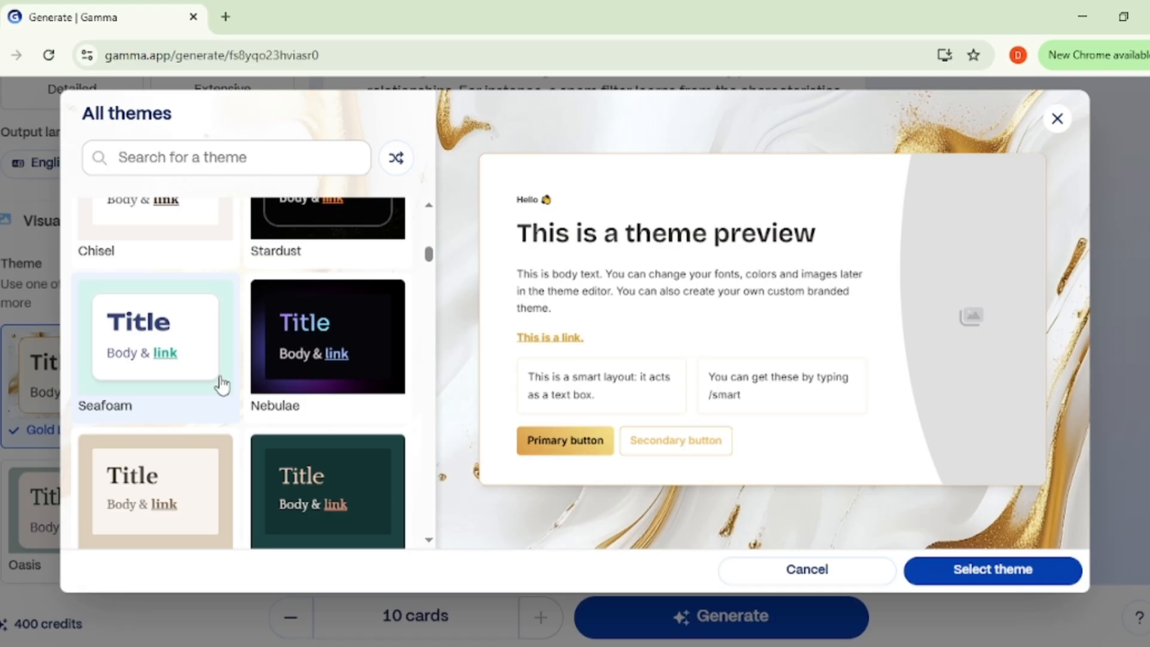
scroll(221, 385, down, 8)
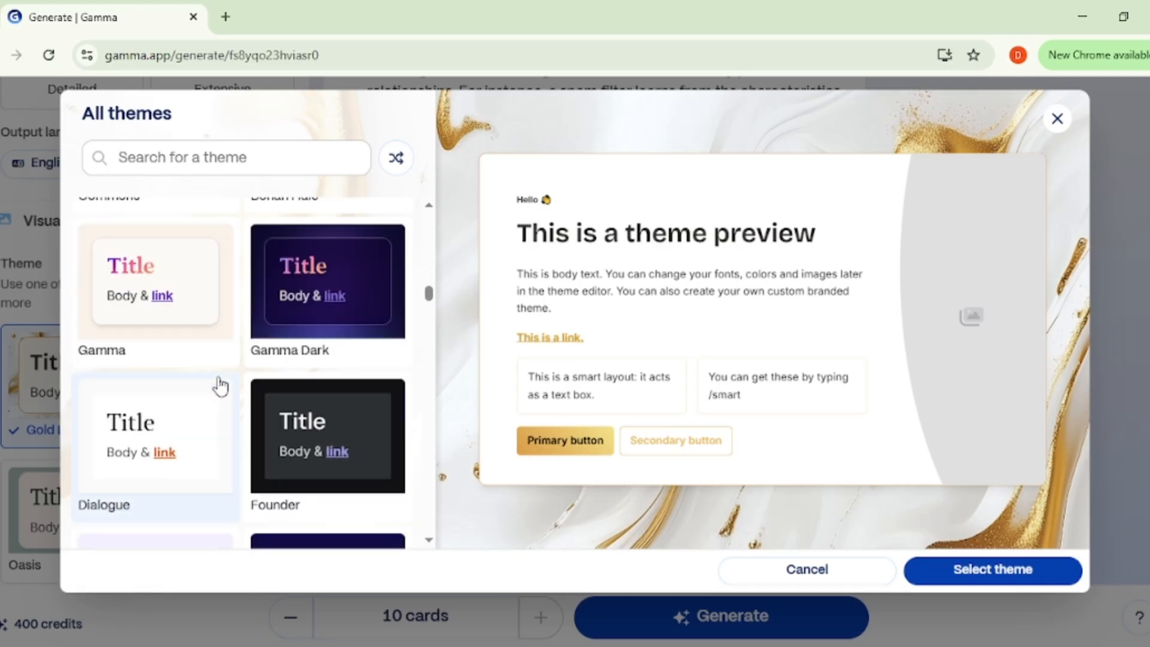
scroll(221, 386, down, 10)
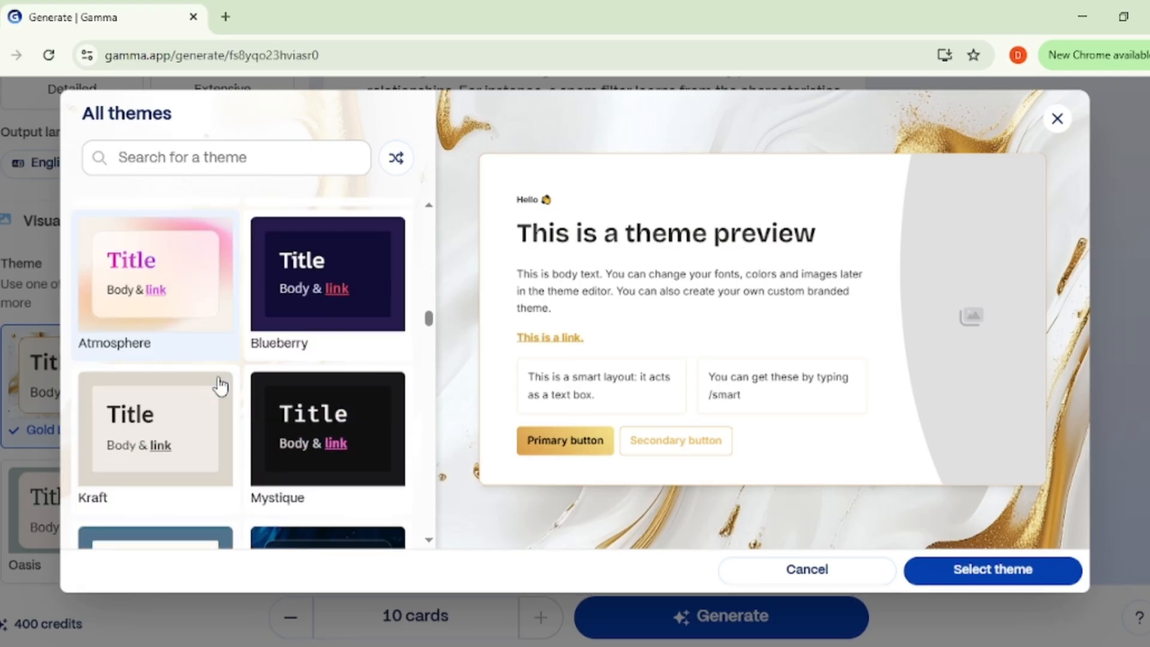
scroll(220, 386, down, 3)
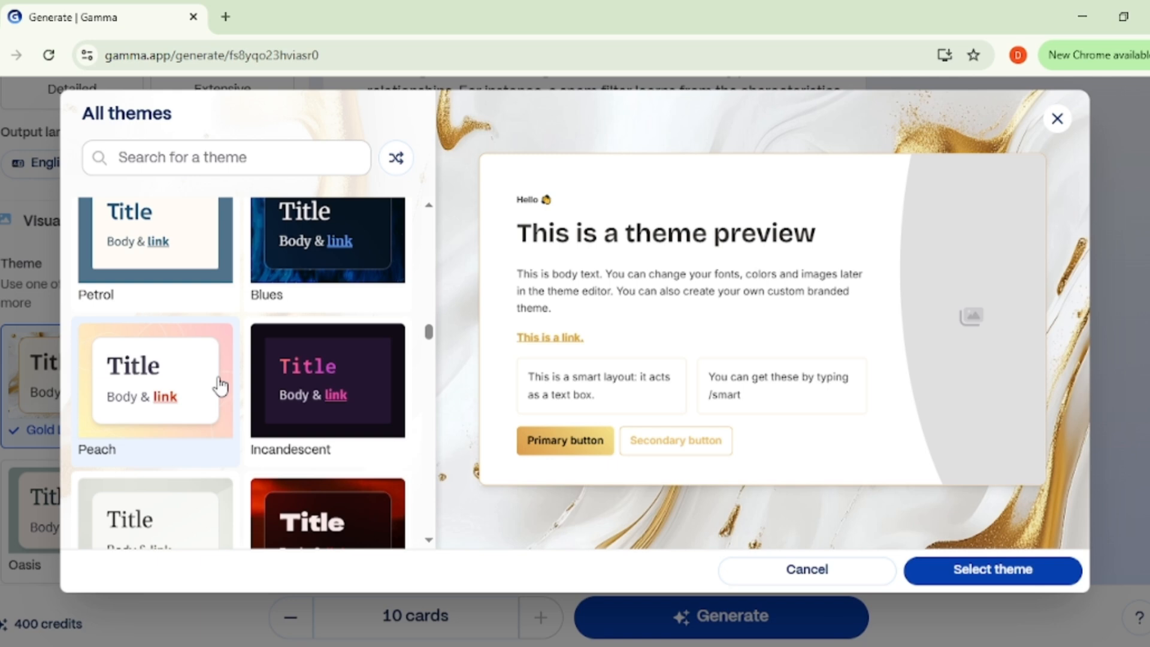
scroll(220, 387, down, 12)
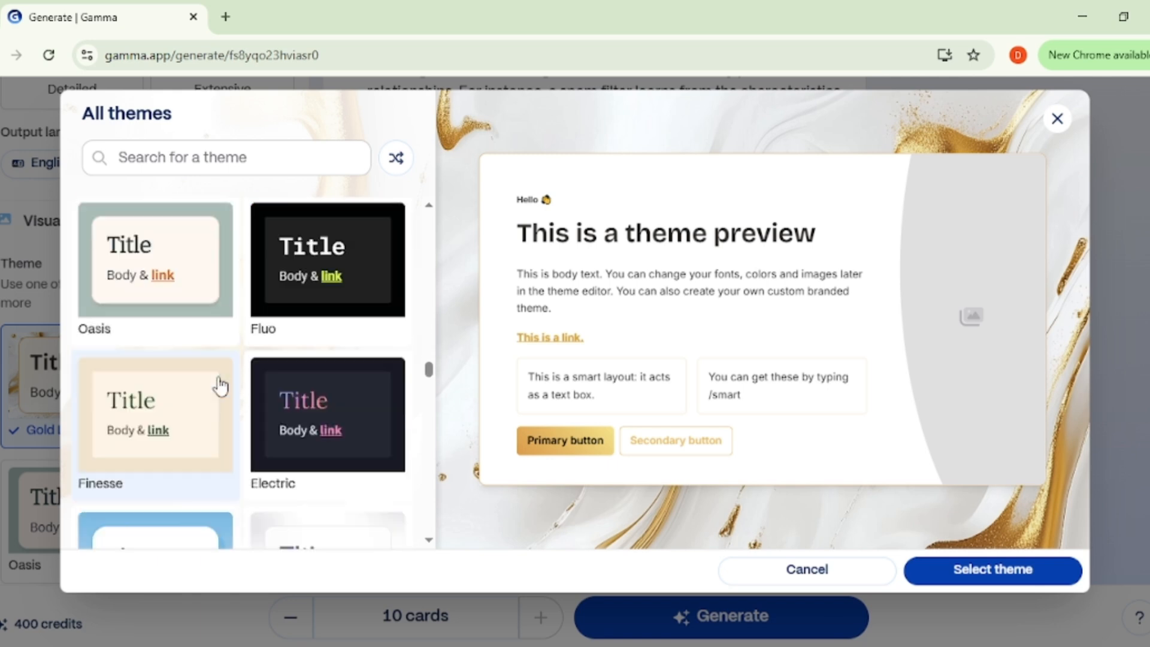
scroll(220, 386, down, 10)
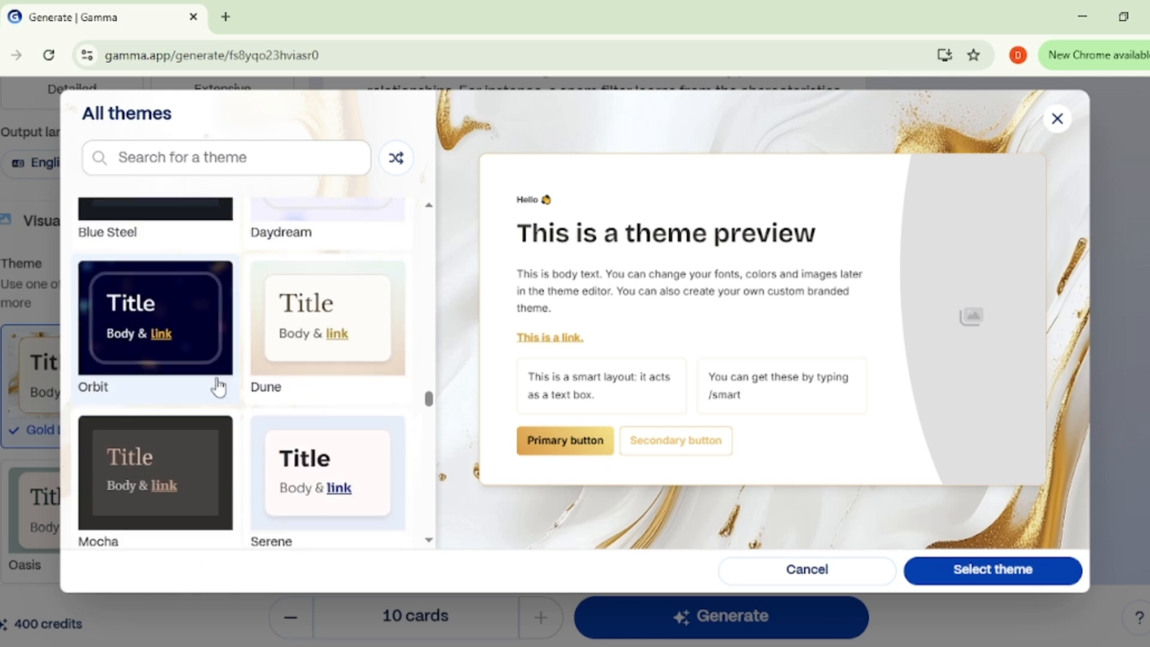
click(187, 321)
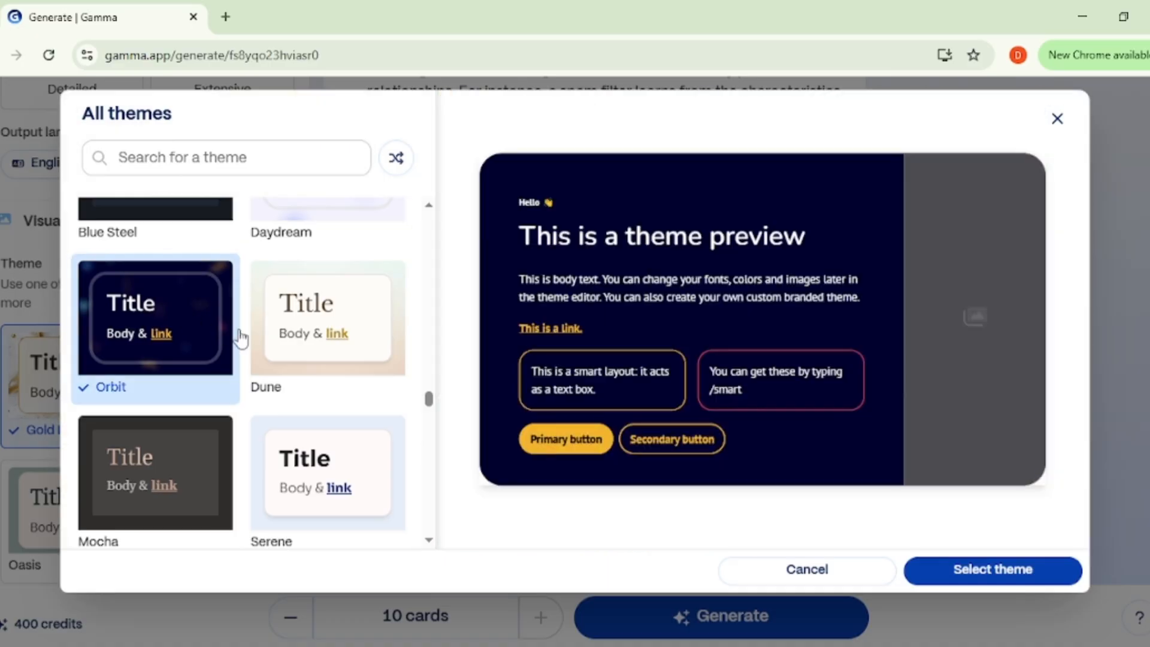
scroll(350, 387, down, 5)
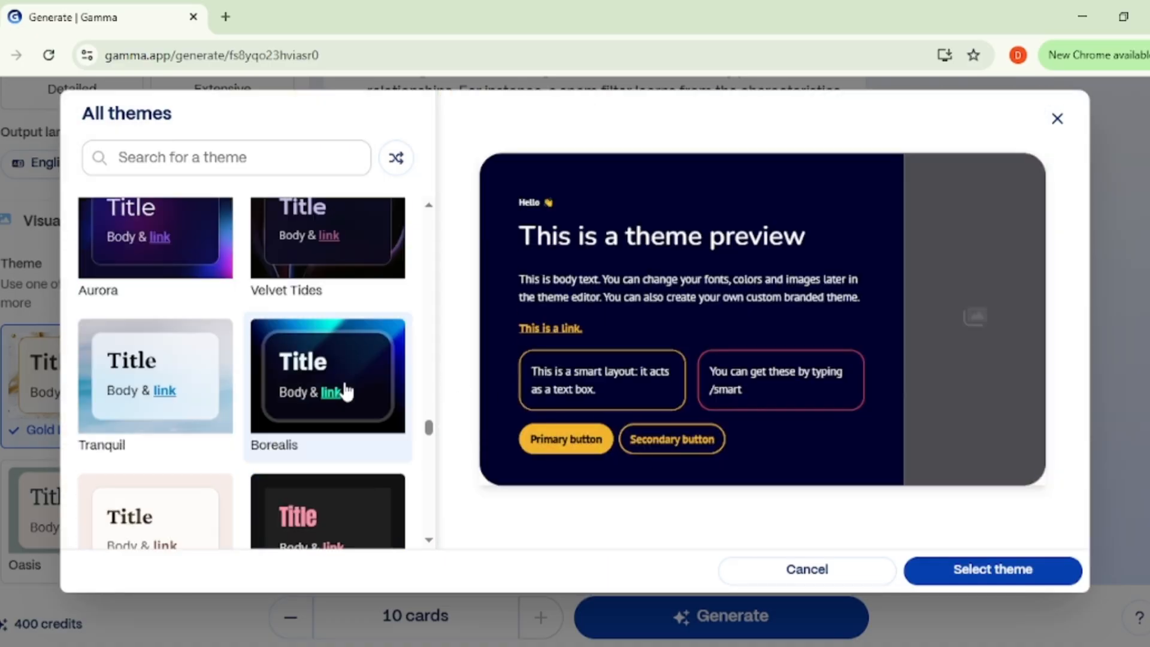
scroll(347, 391, down, 15)
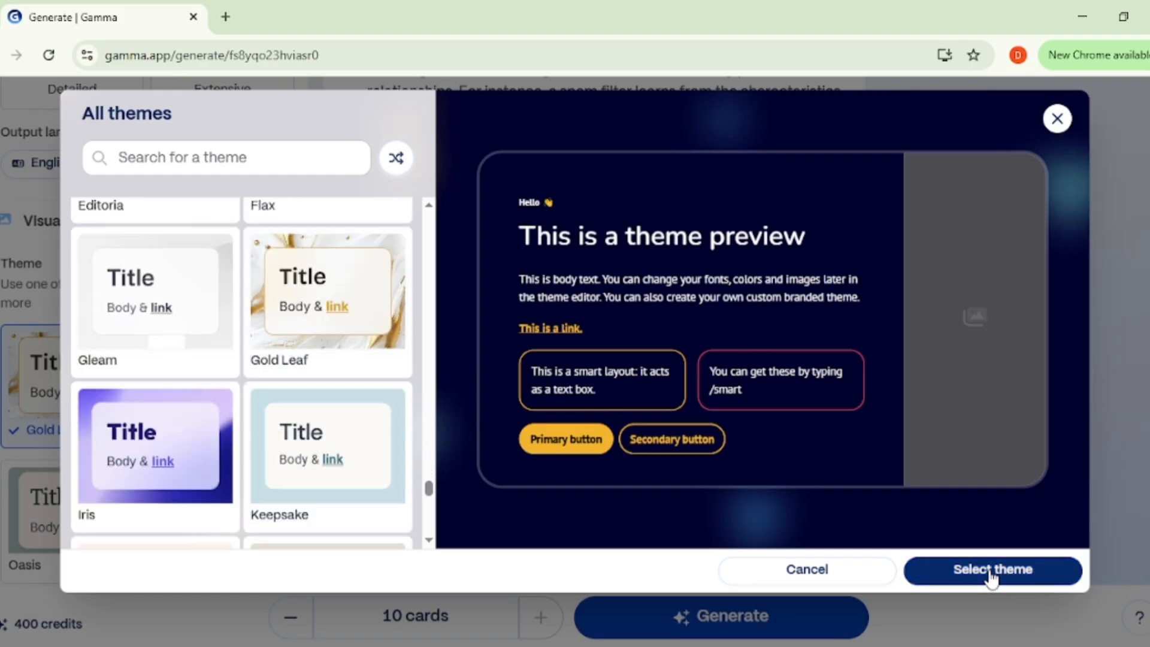
click(991, 570)
Step: Examine the image source, AI image model, art style, extra keywords, format and card count settings
scroll(235, 413, down, 5)
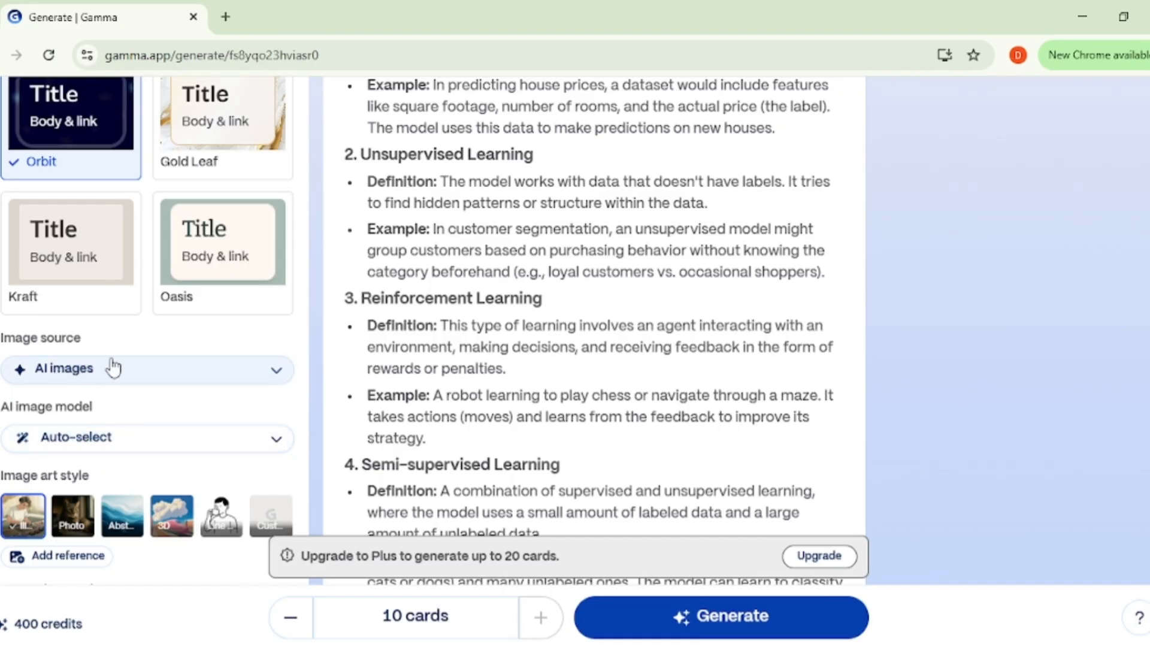
scroll(195, 390, down, 2)
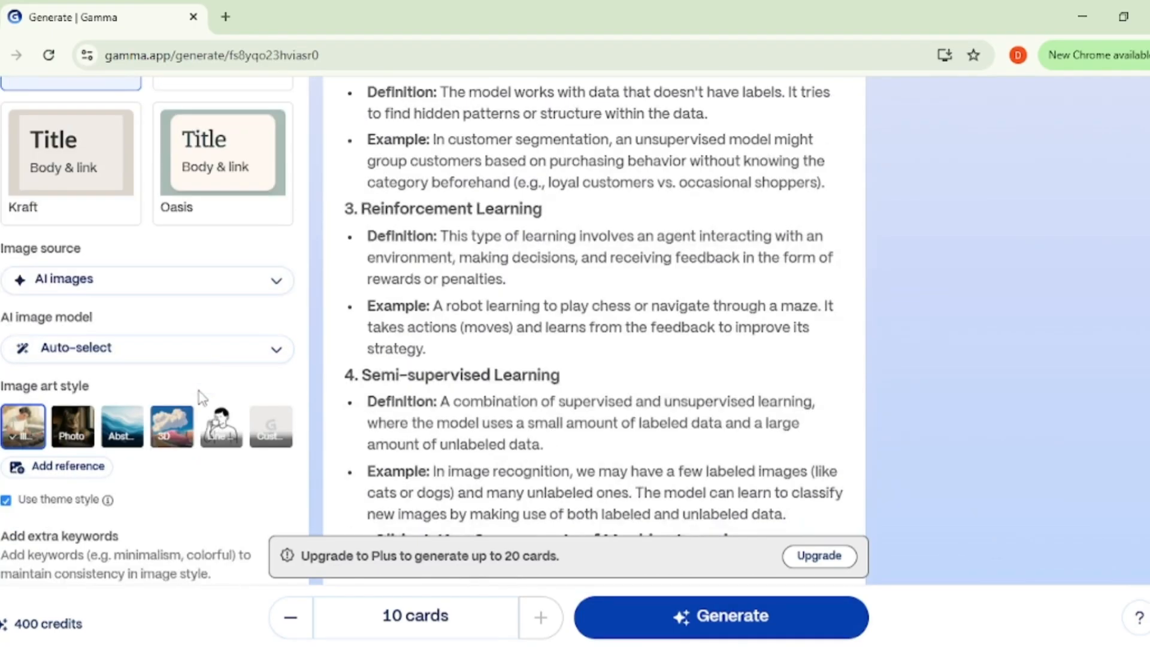
scroll(200, 397, down, 4)
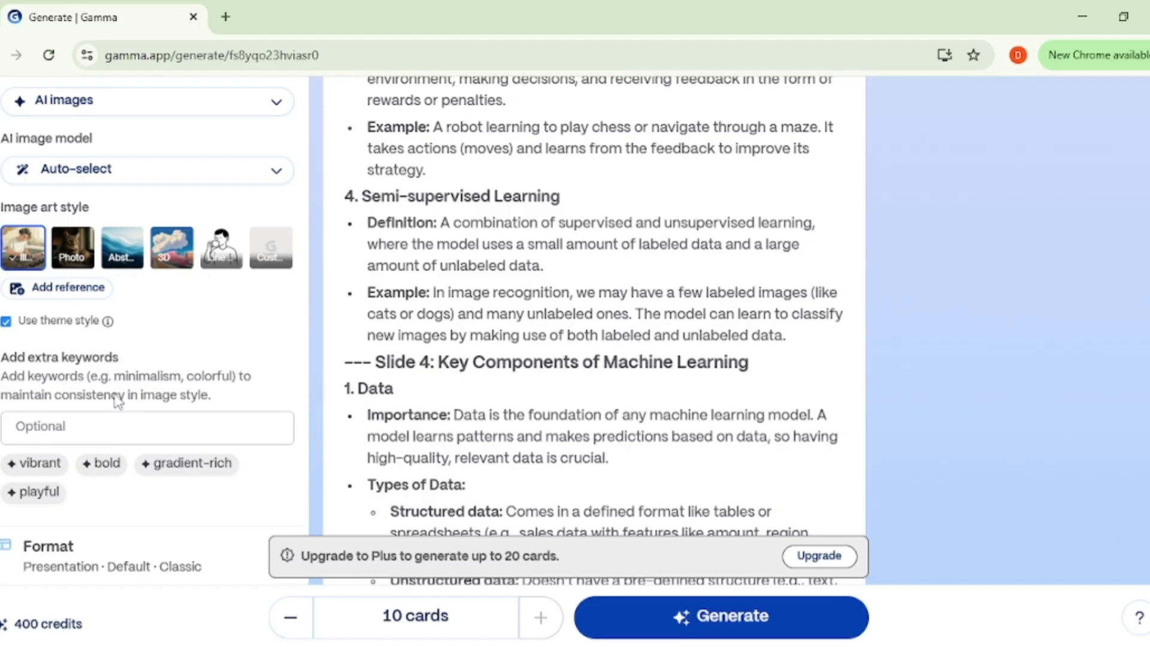
scroll(117, 402, down, 4)
scroll(116, 401, up, 1)
scroll(326, 411, down, 7)
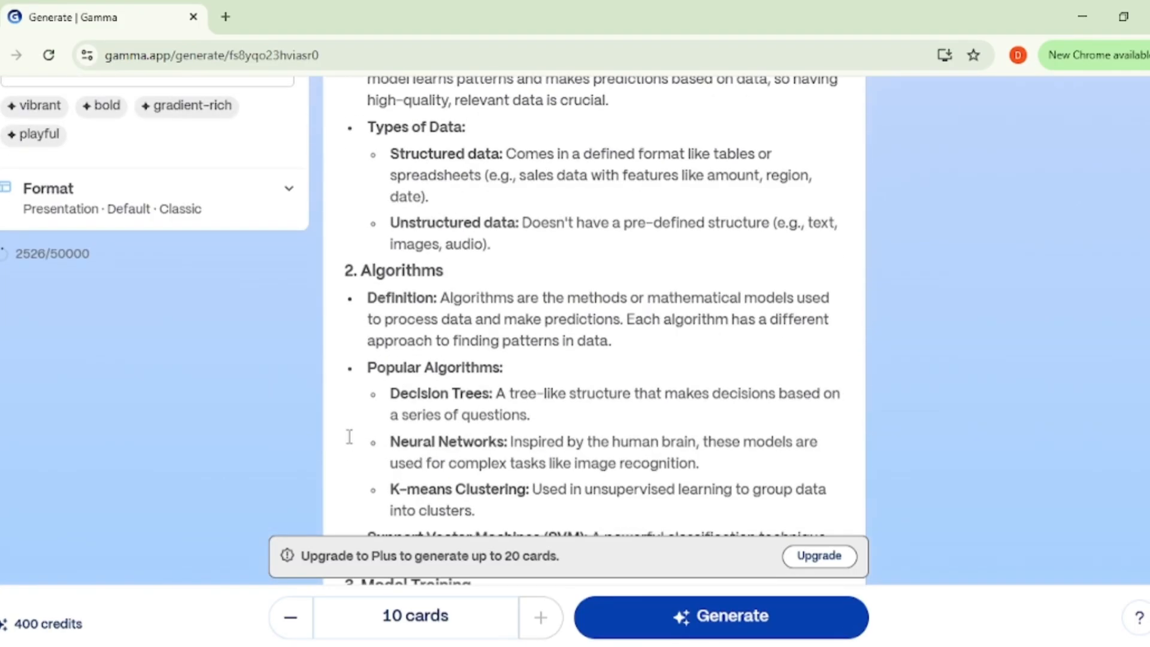
scroll(349, 436, up, 2)
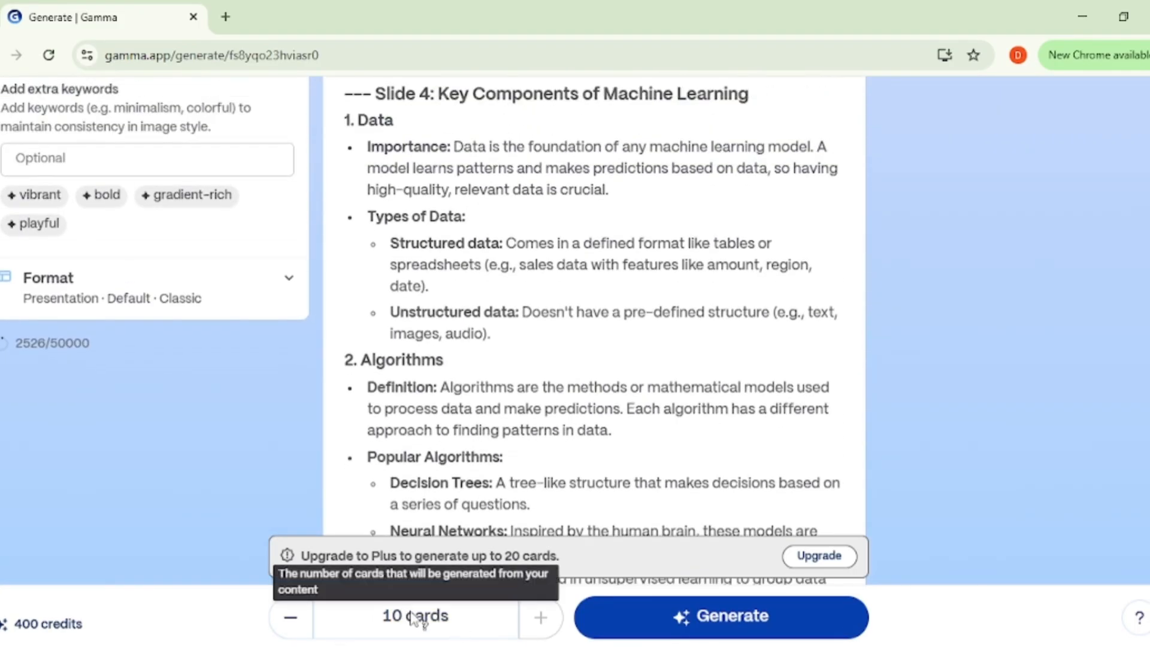
Step: Generate the 10-card presentation from the condensed machine learning content
scroll(462, 449, down, 5)
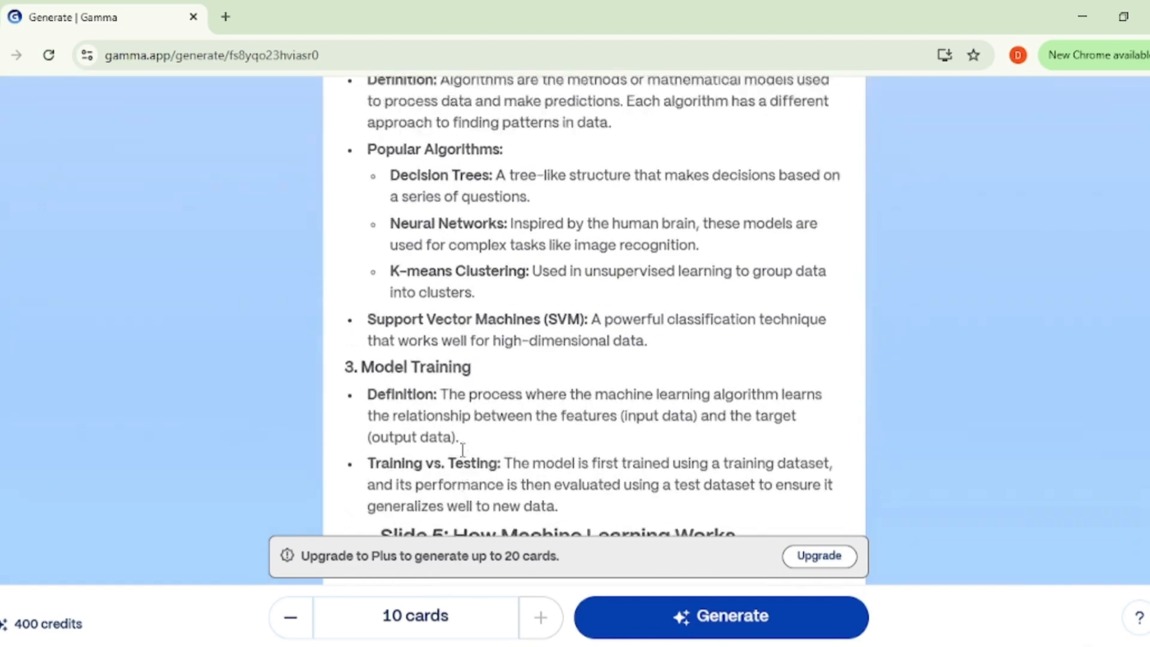
scroll(463, 450, up, 15)
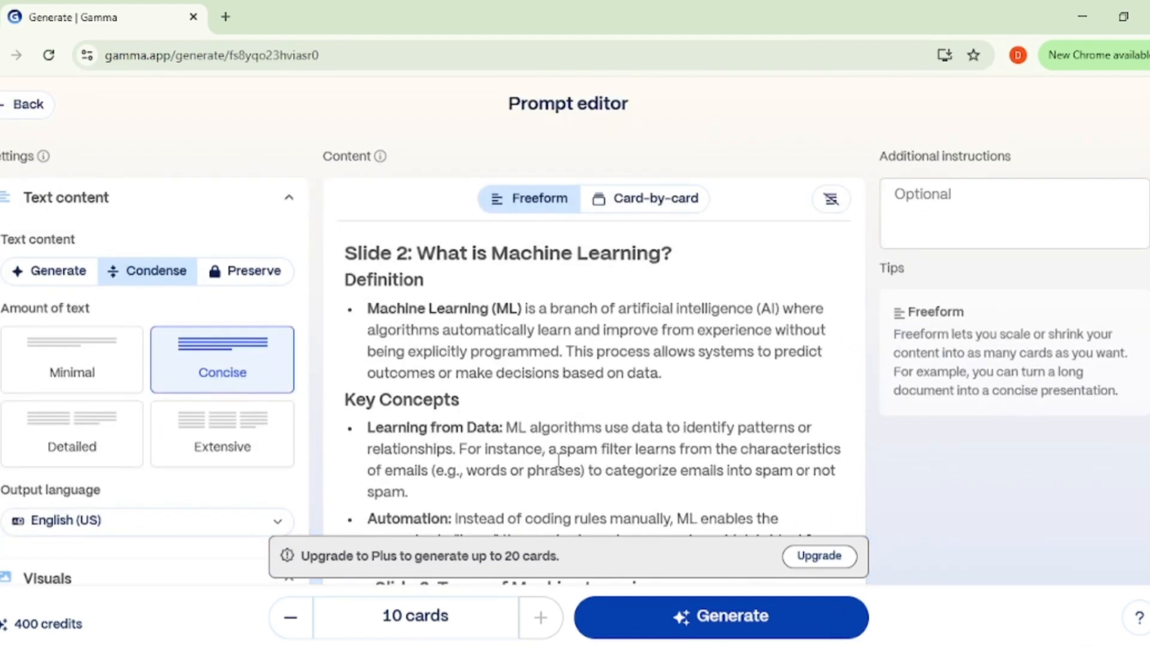
click(691, 625)
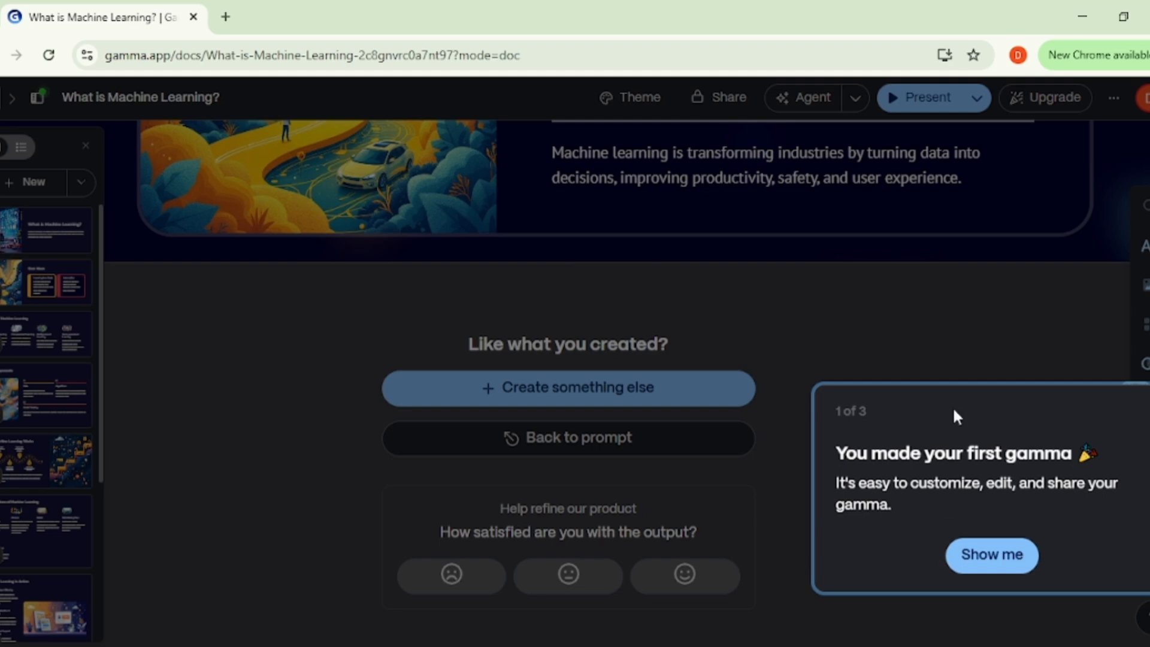
Step: Go through the introductory tour of the new gamma to its end and close the Get started checklist
click(977, 557)
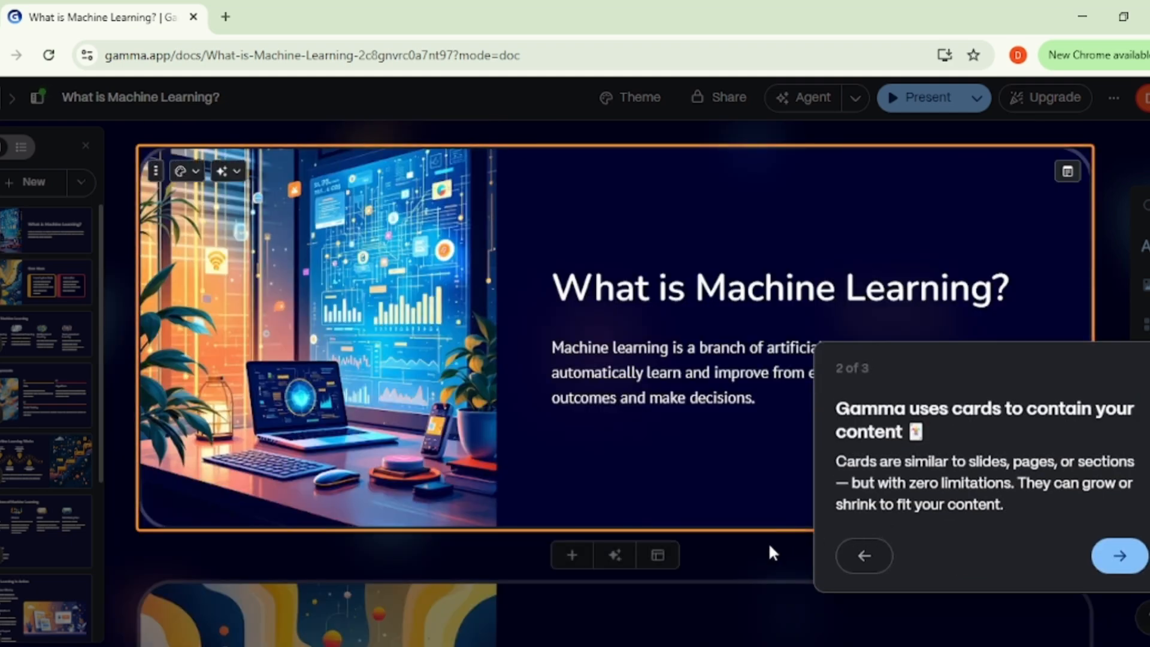
click(1108, 556)
click(496, 496)
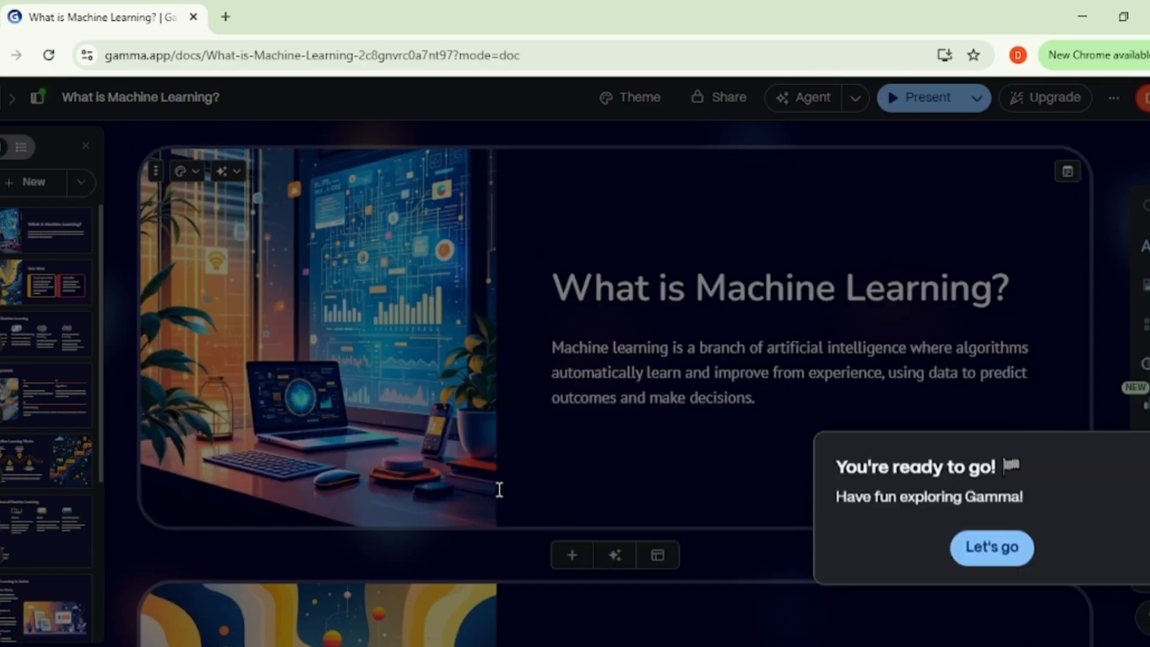
click(1008, 561)
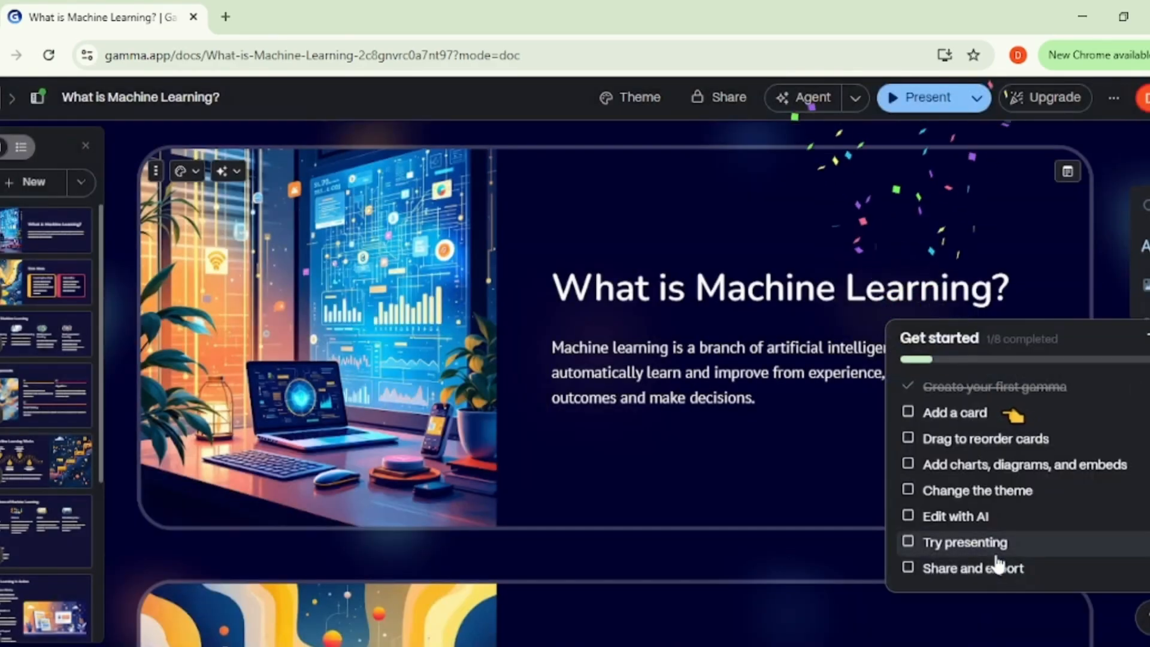
click(856, 494)
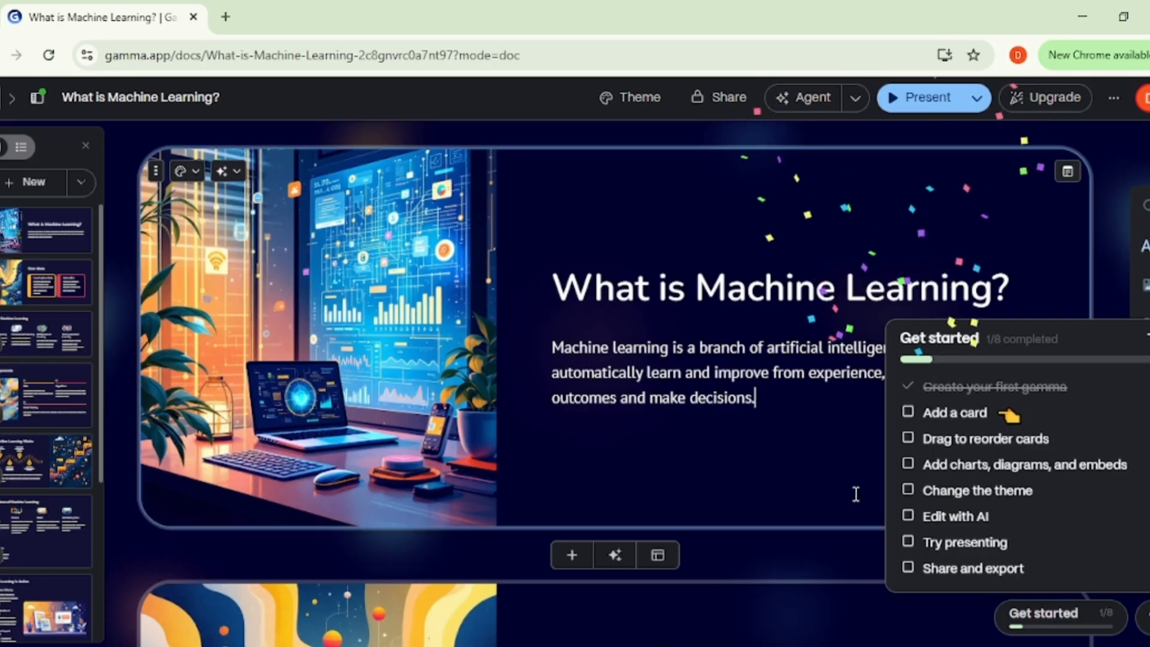
scroll(763, 362, down, 3)
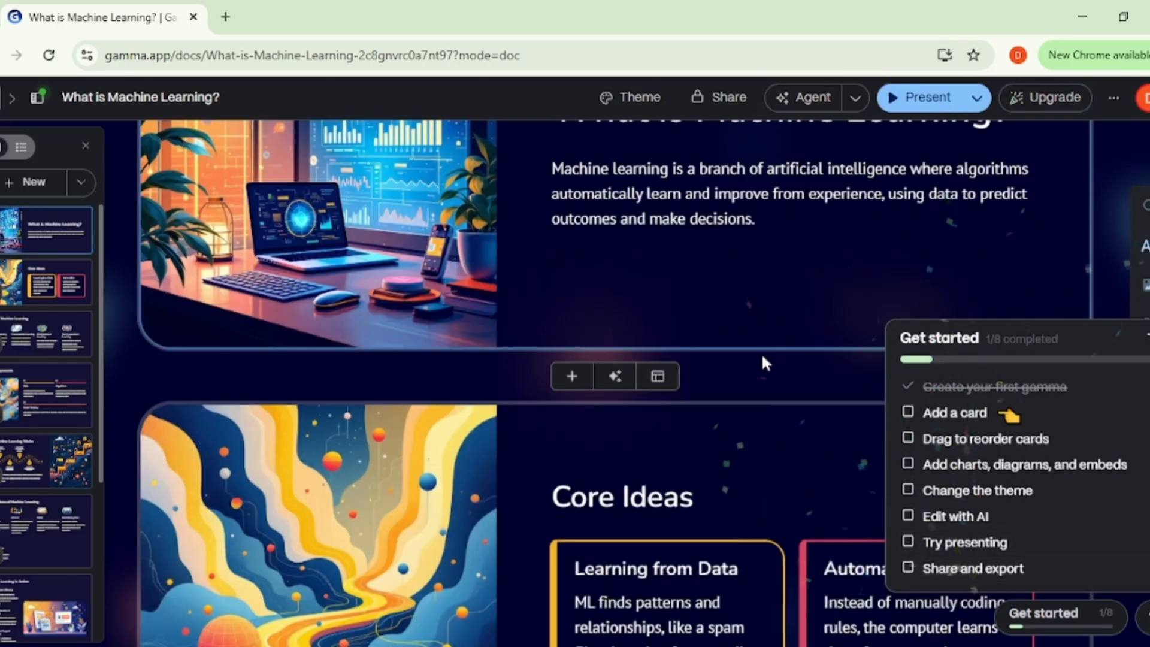
scroll(764, 362, up, 2)
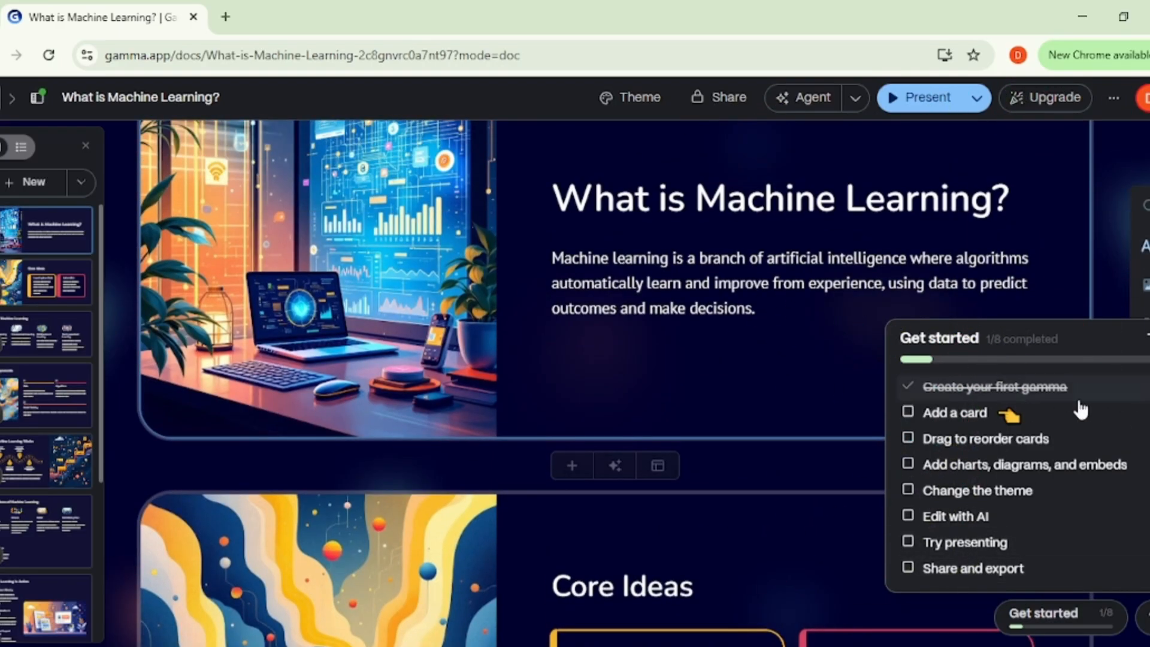
click(1146, 340)
scroll(806, 385, up, 2)
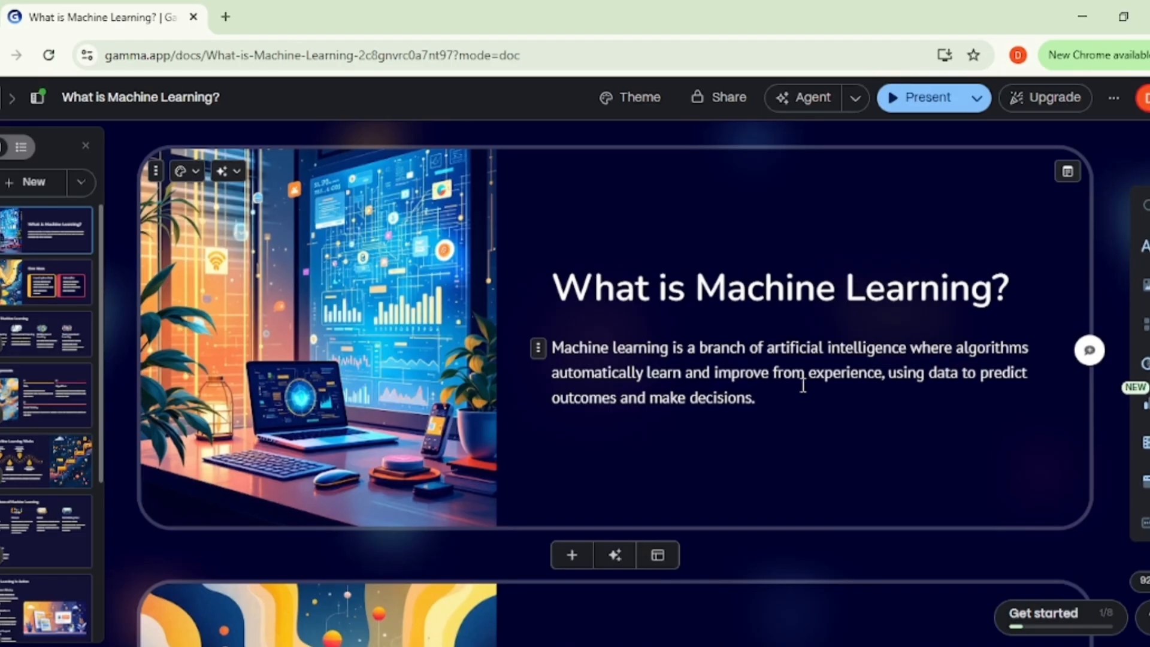
Step: Review the generated cards from Core Ideas through The Future of Machine Learning, checking their text, layouts and images
scroll(496, 422, down, 8)
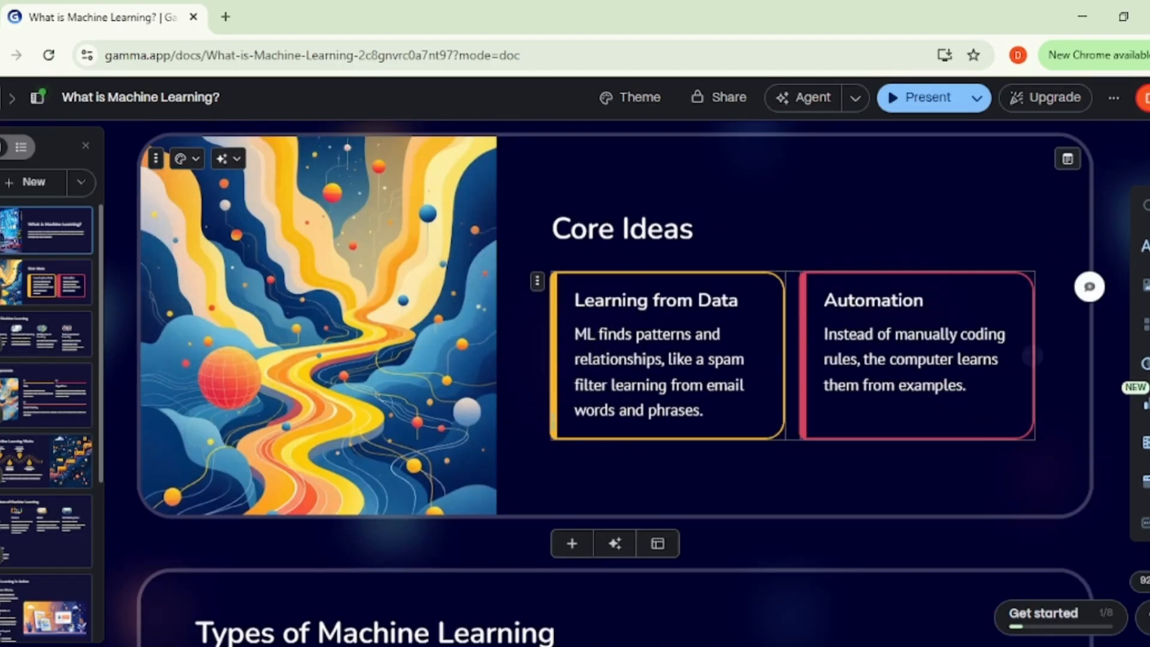
scroll(552, 426, down, 6)
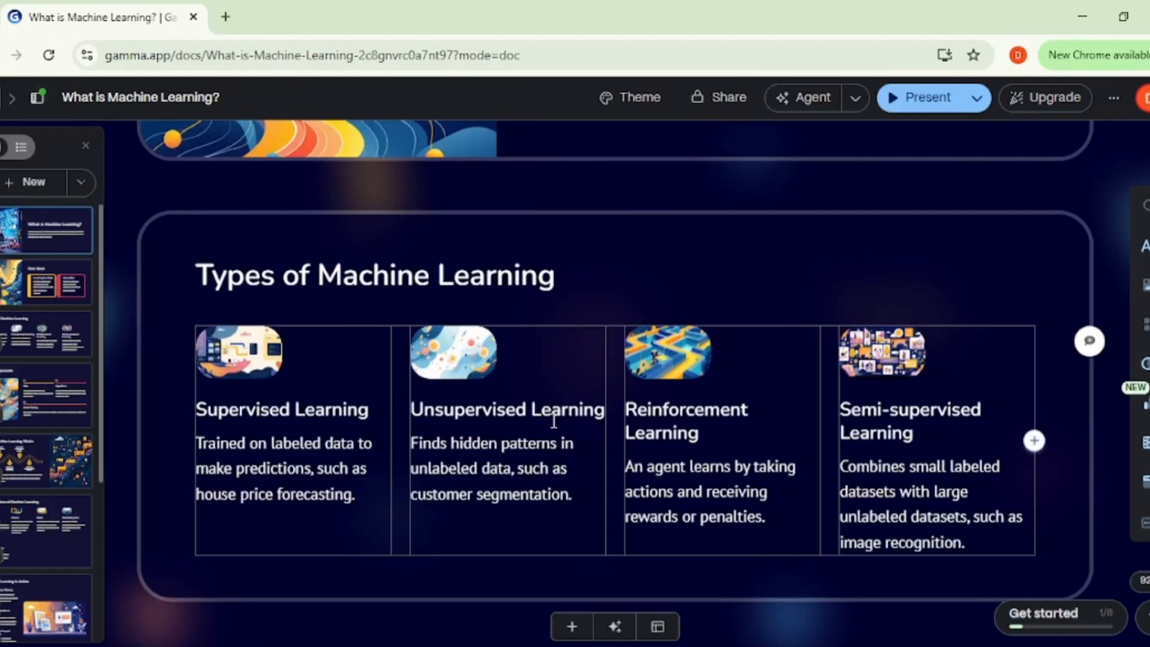
scroll(573, 411, down, 7)
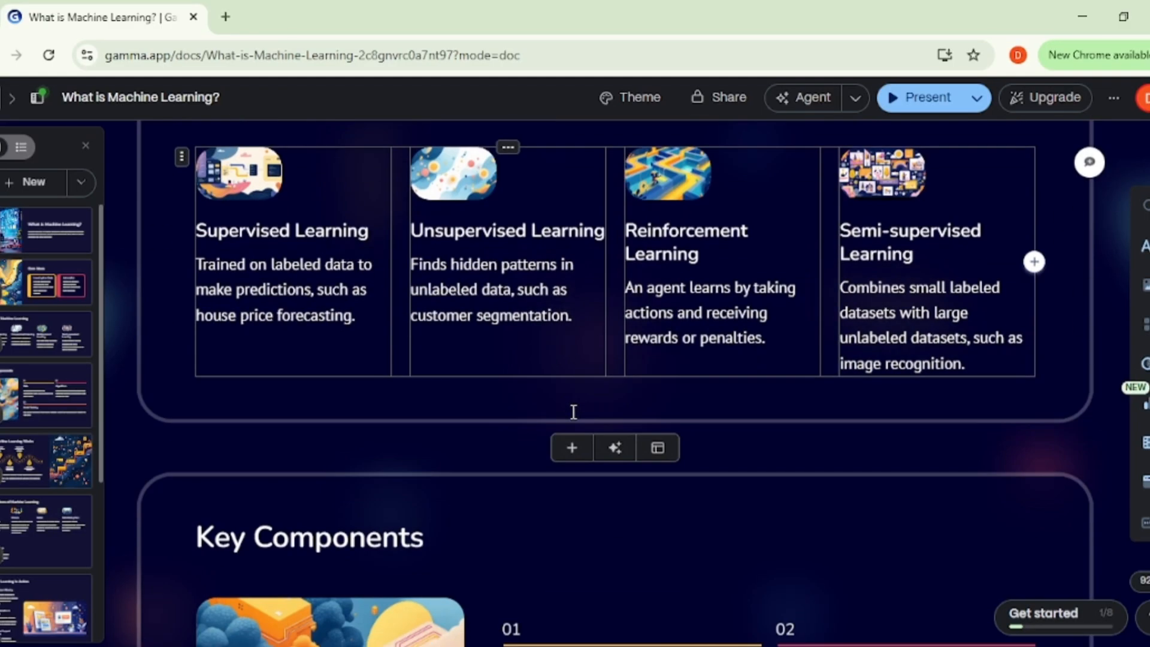
scroll(572, 419, down, 10)
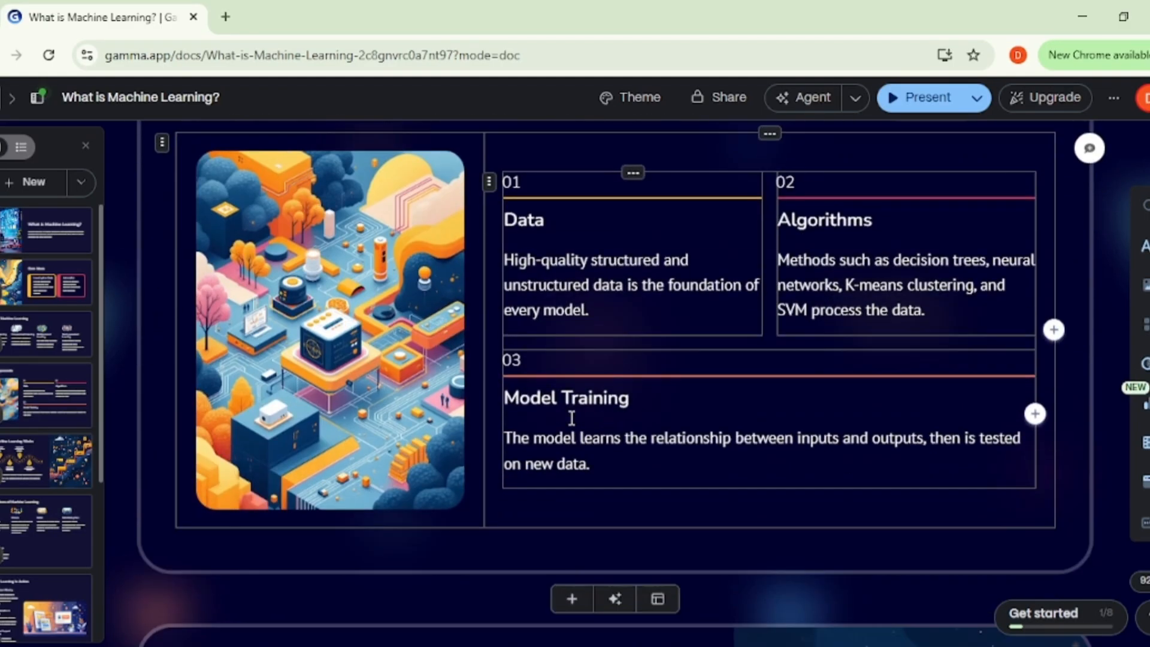
scroll(572, 423, down, 10)
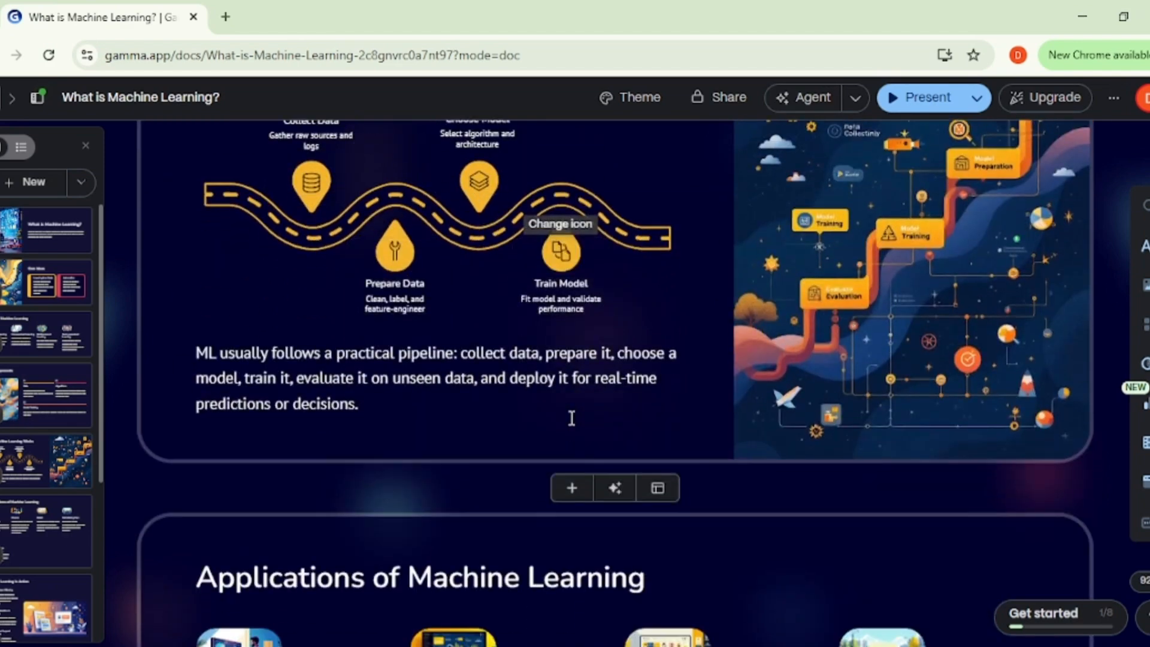
scroll(571, 418, down, 10)
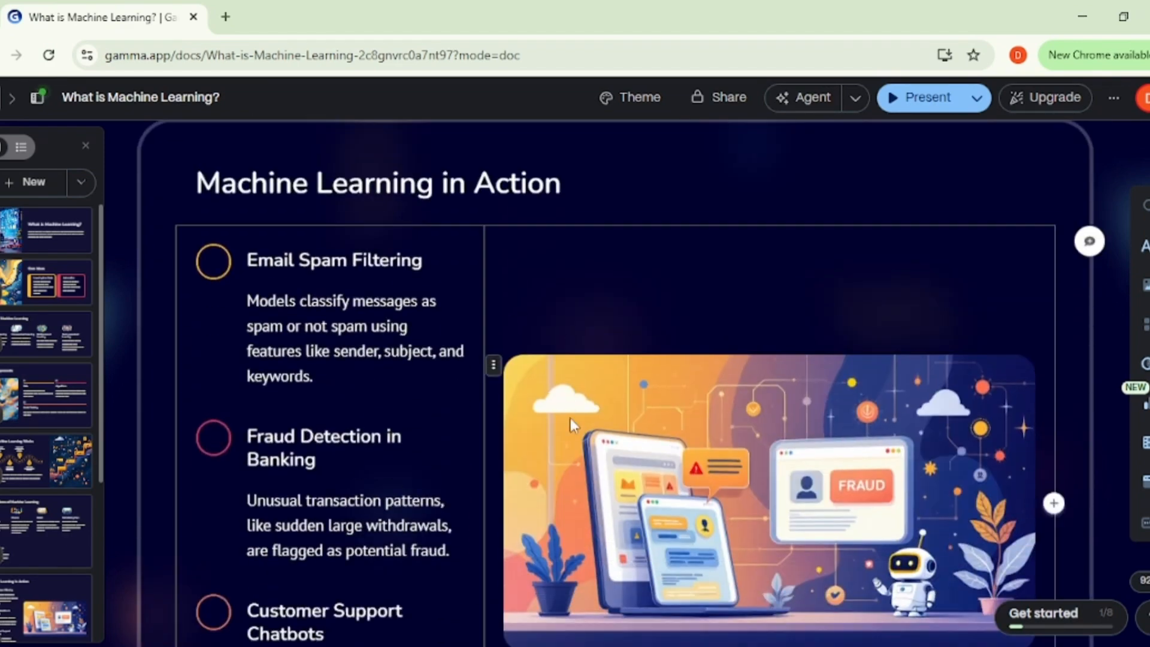
scroll(570, 418, down, 4)
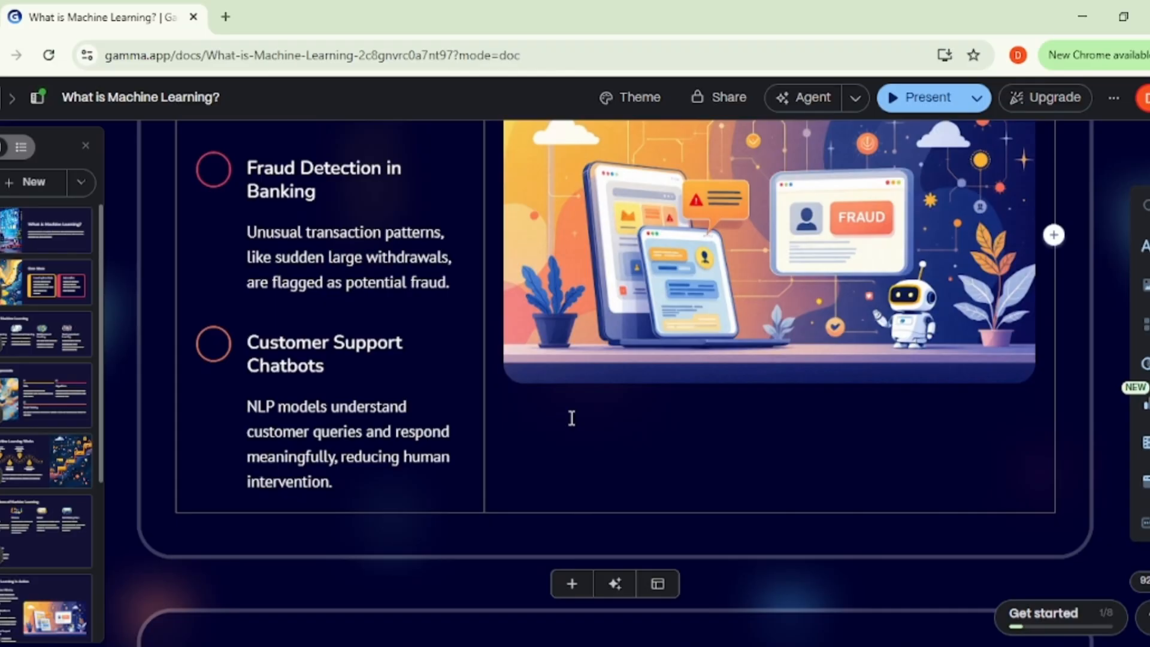
scroll(571, 418, up, 3)
scroll(570, 418, down, 12)
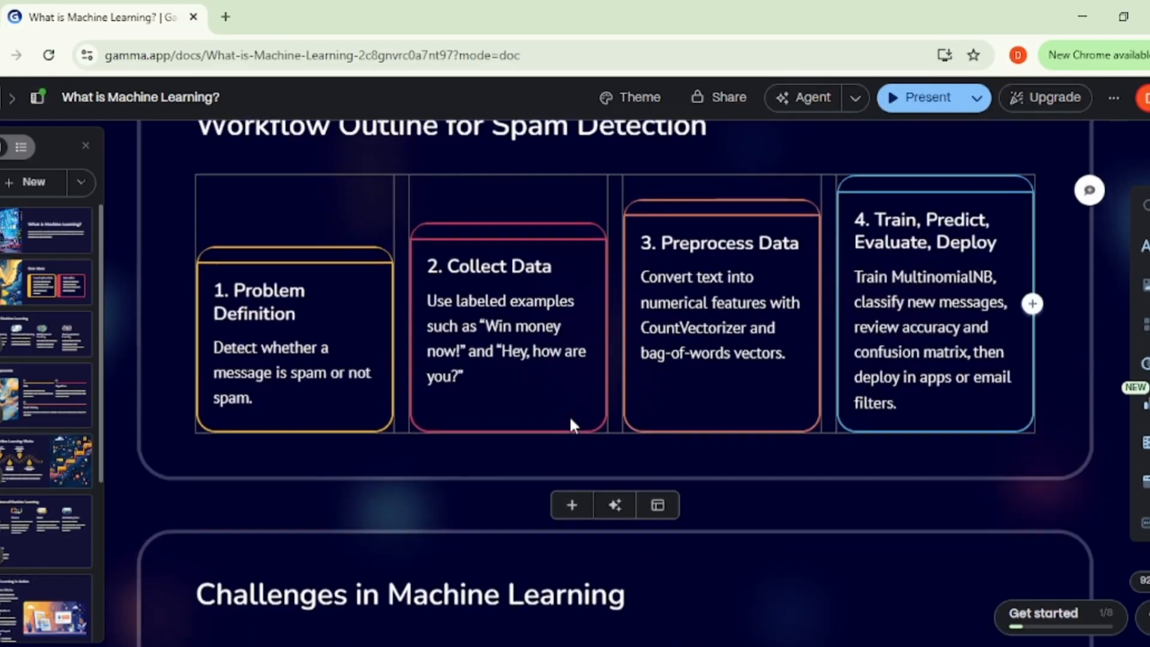
scroll(571, 420, down, 10)
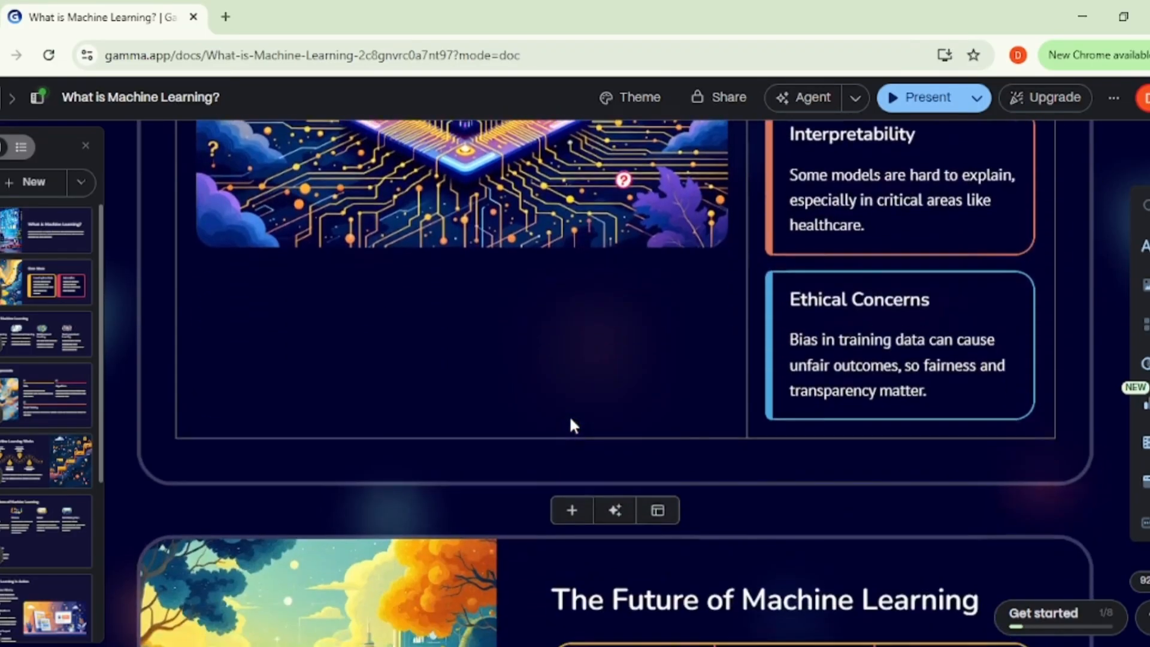
scroll(573, 424, down, 12)
scroll(572, 419, up, 9)
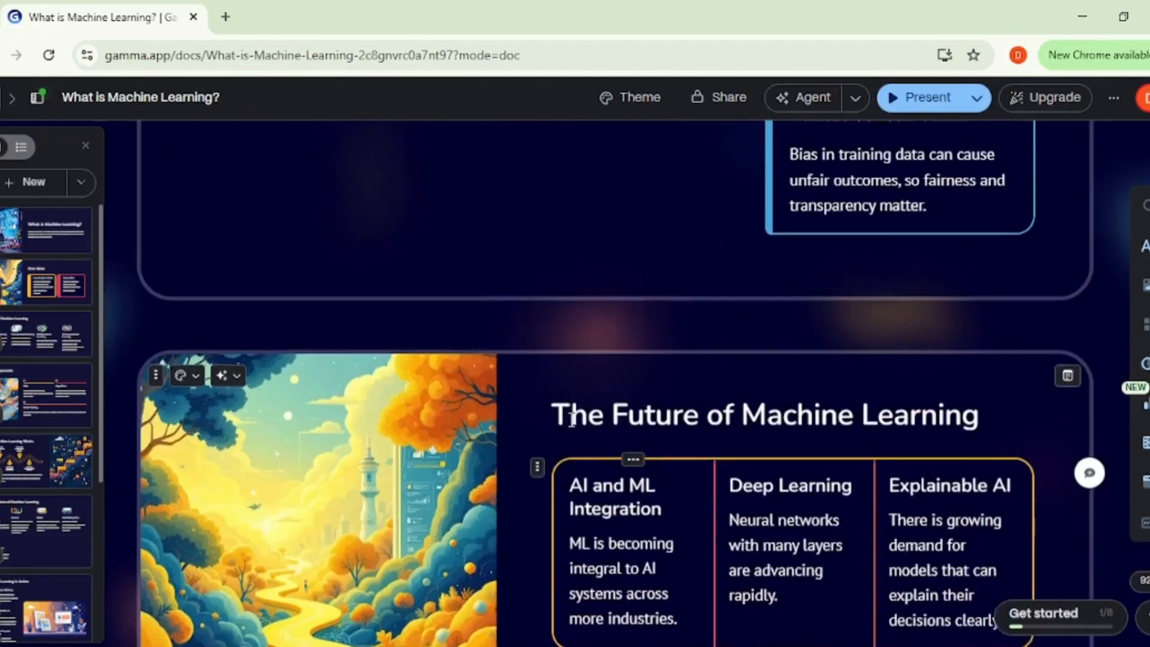
Step: Review the cards from The Future of Machine Learning back to the first card, and again down to Machine Learning in Action
scroll(572, 421, up, 12)
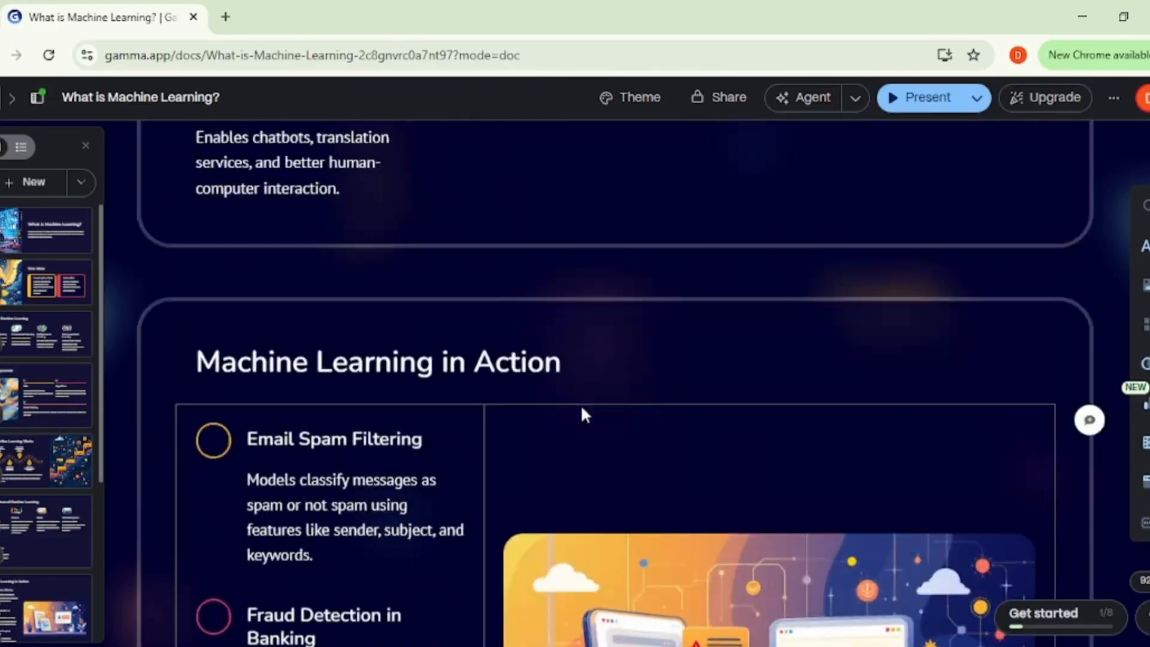
scroll(581, 409, up, 15)
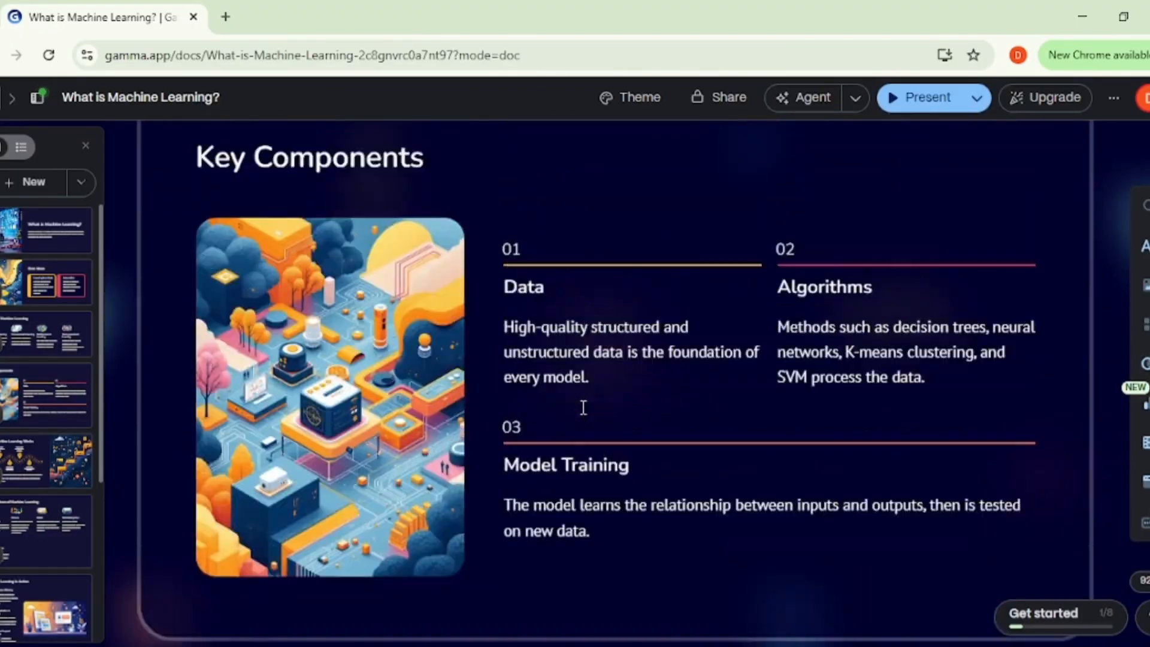
scroll(583, 407, up, 12)
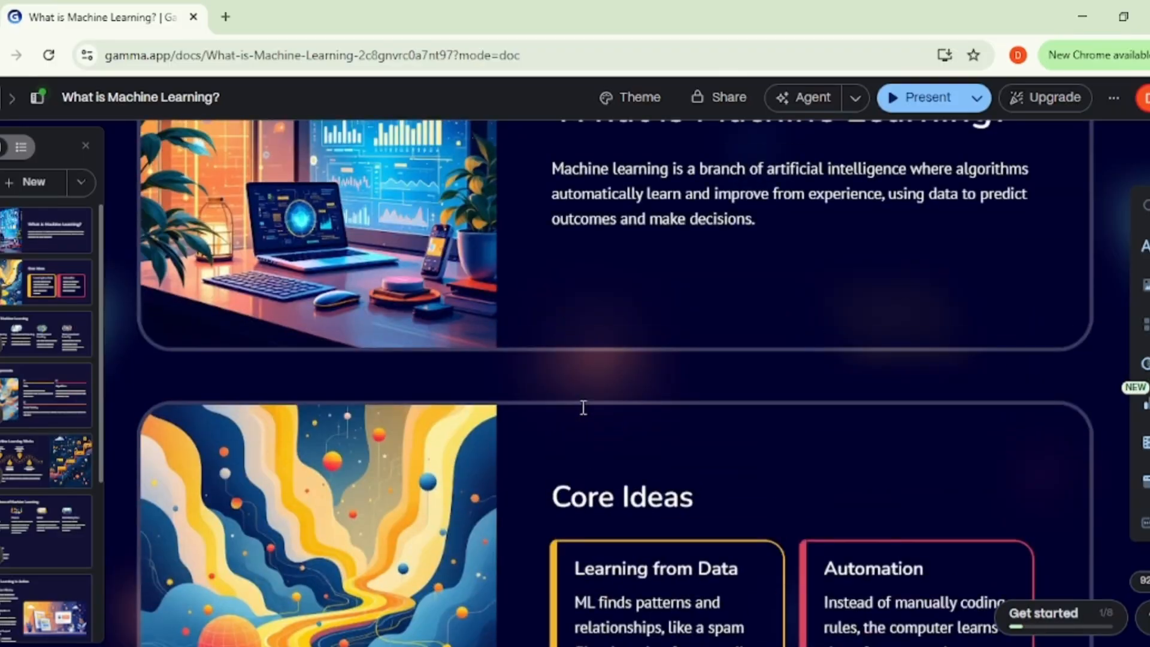
scroll(583, 410, up, 3)
scroll(582, 410, down, 6)
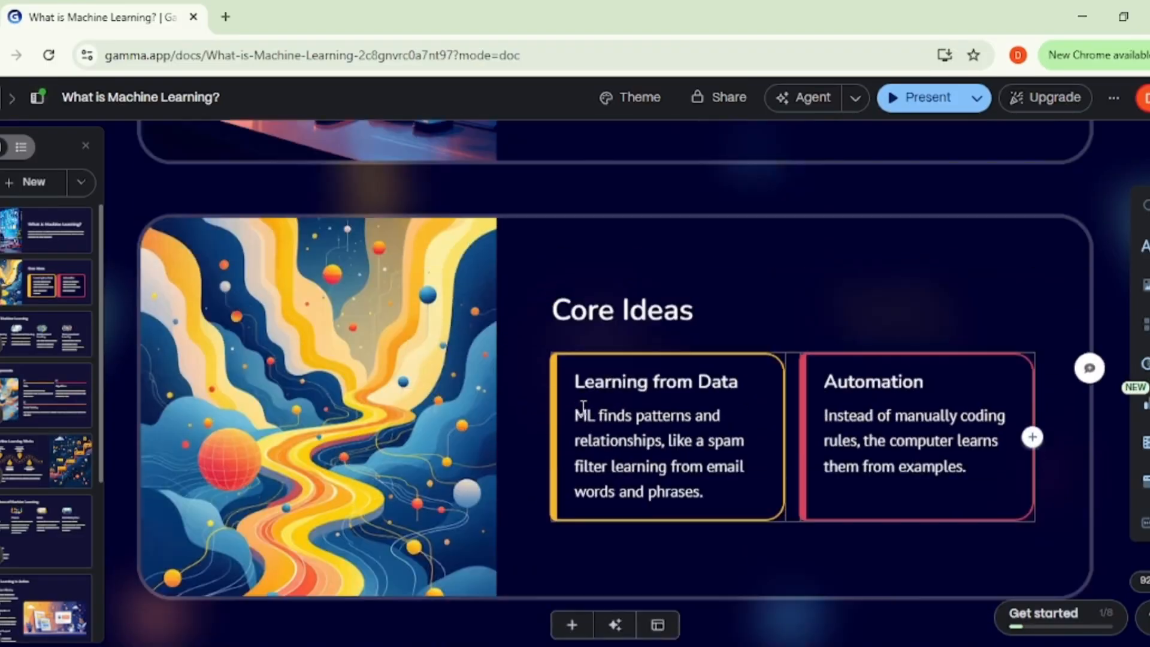
scroll(582, 407, down, 8)
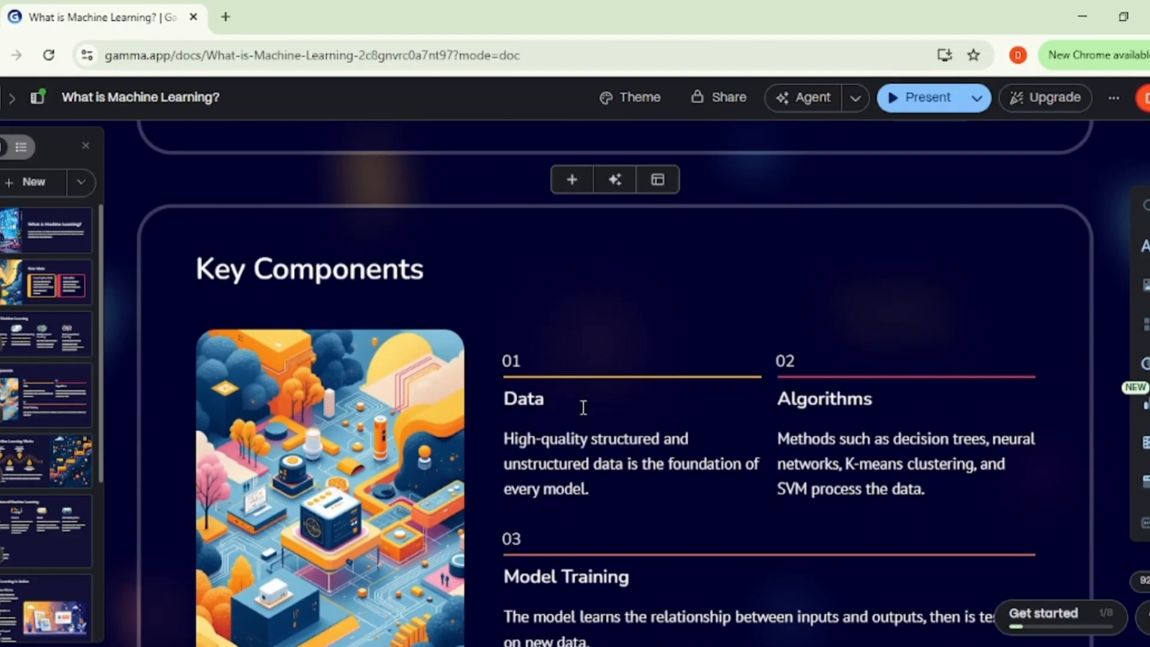
scroll(583, 407, down, 8)
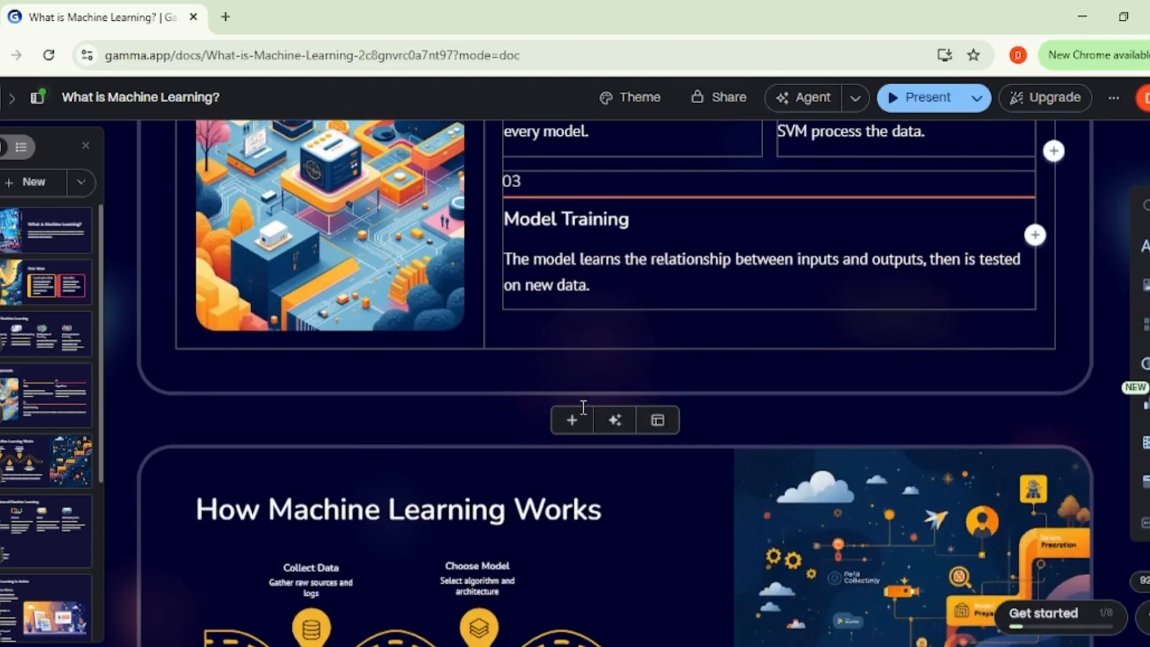
scroll(580, 404, down, 8)
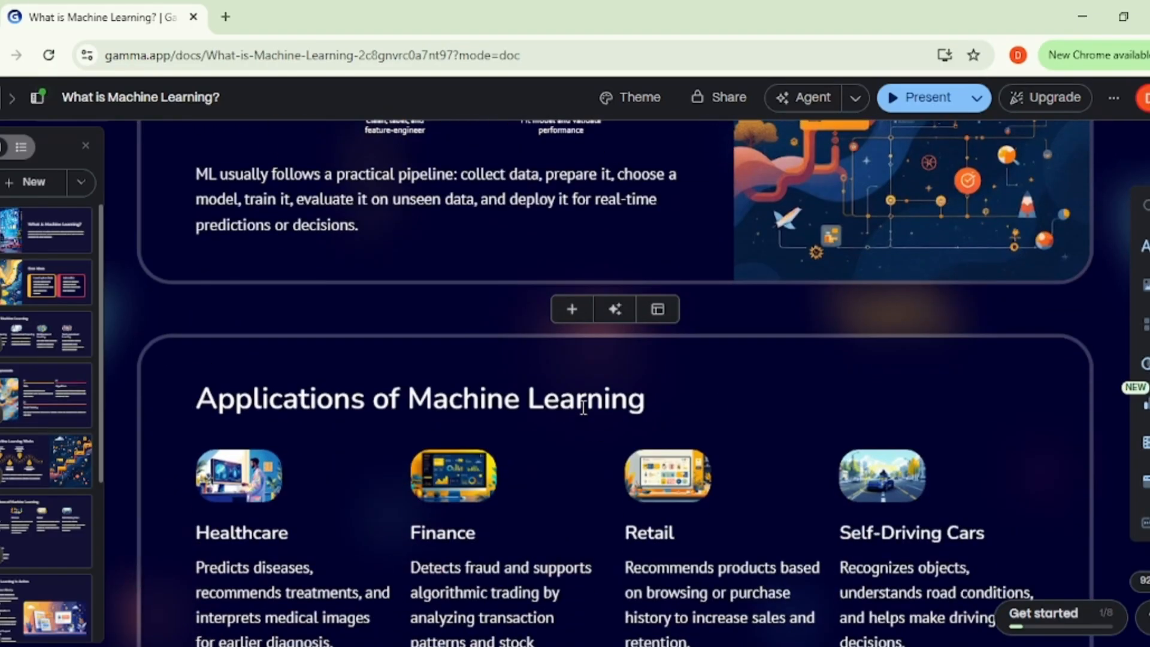
scroll(582, 410, down, 8)
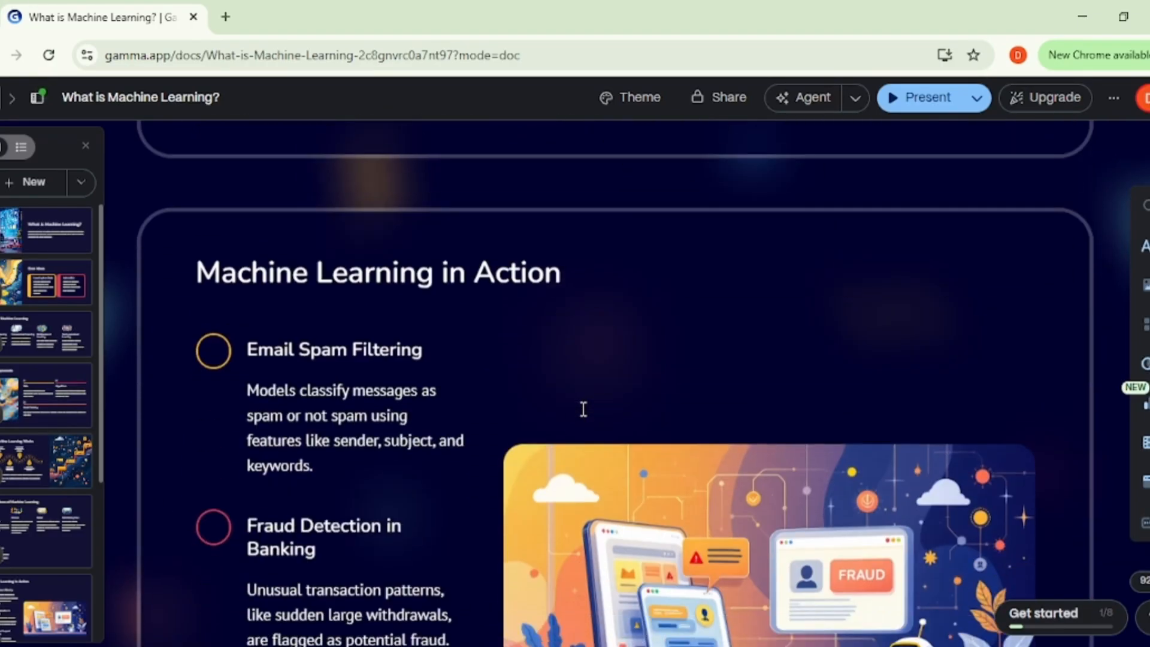
scroll(583, 413, up, 2)
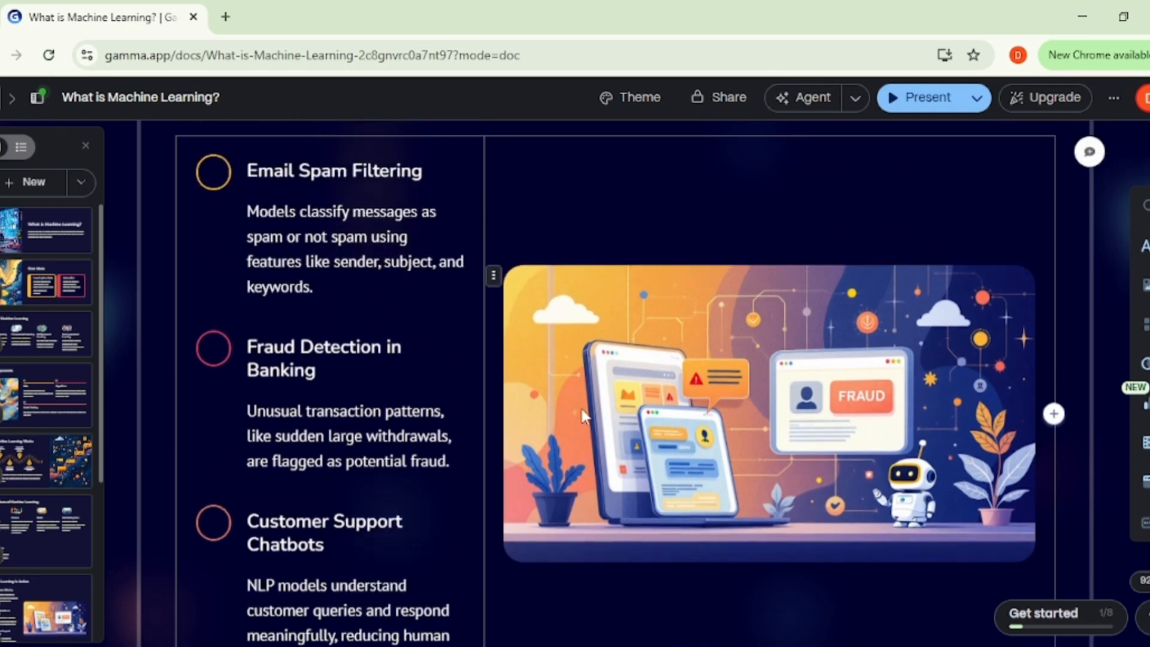
Step: Examine the image editing options and available media sources for the illustration on the Machine Learning in Action card, leaving the image as it is
click(692, 386)
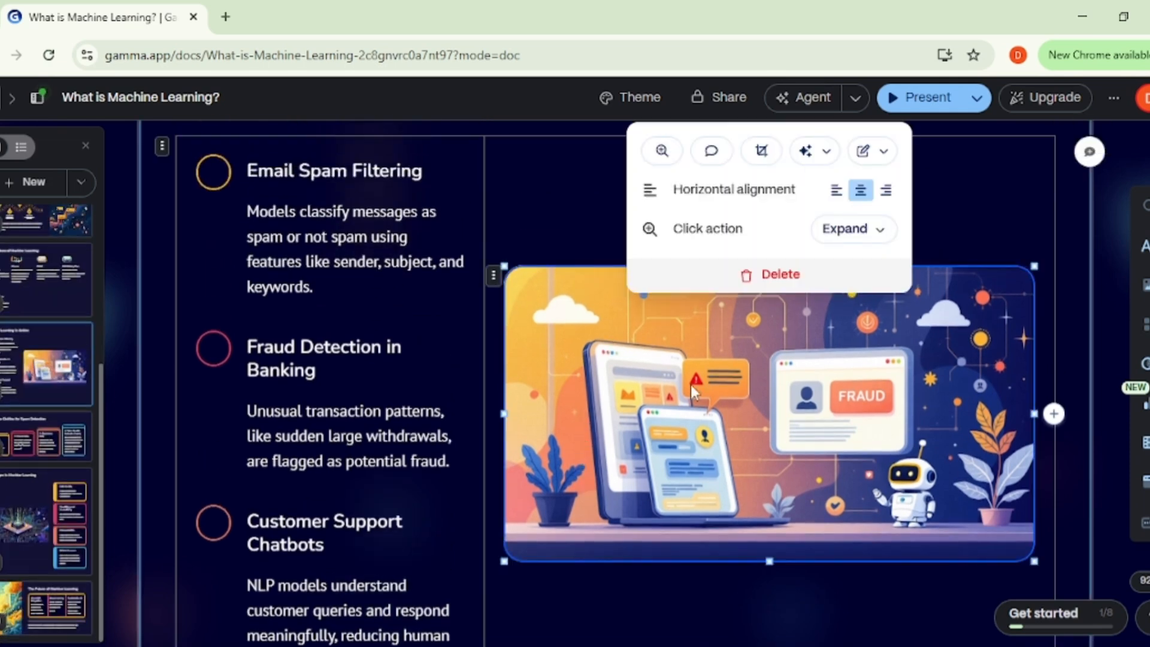
scroll(653, 424, up, 3)
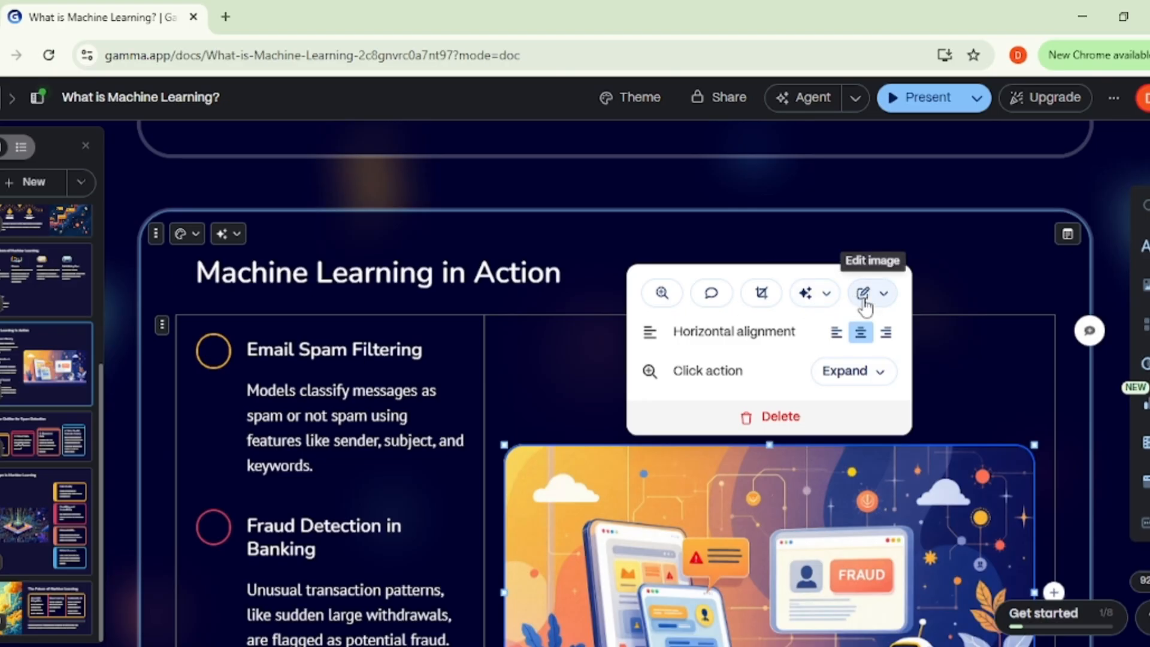
click(863, 294)
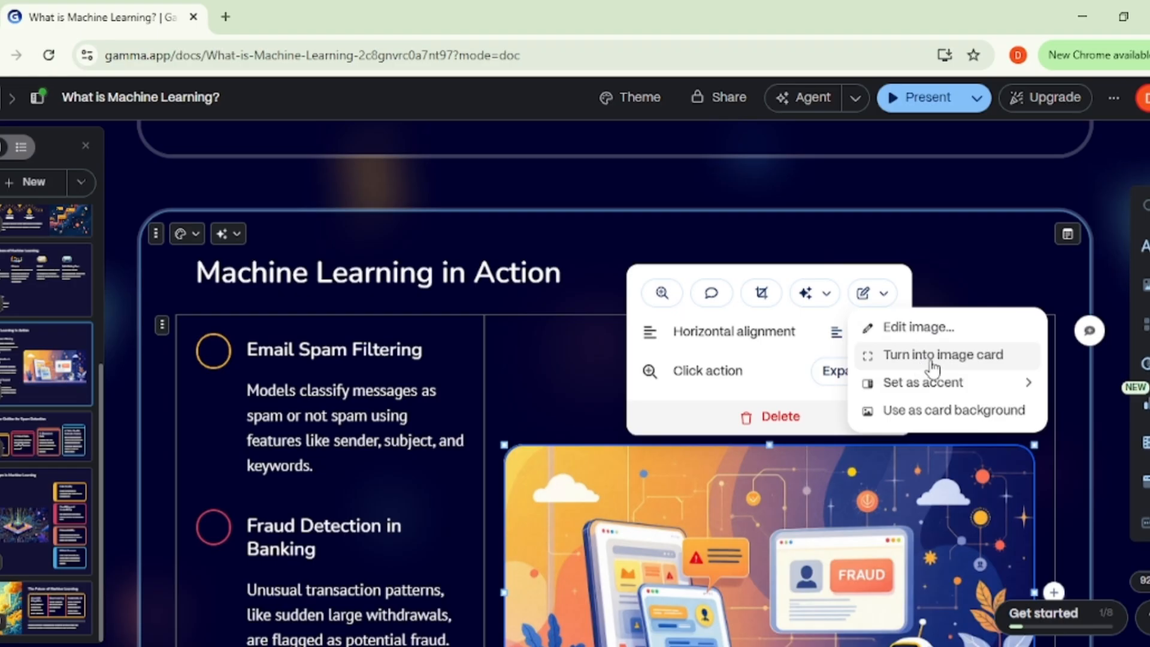
mouse_move(959, 382)
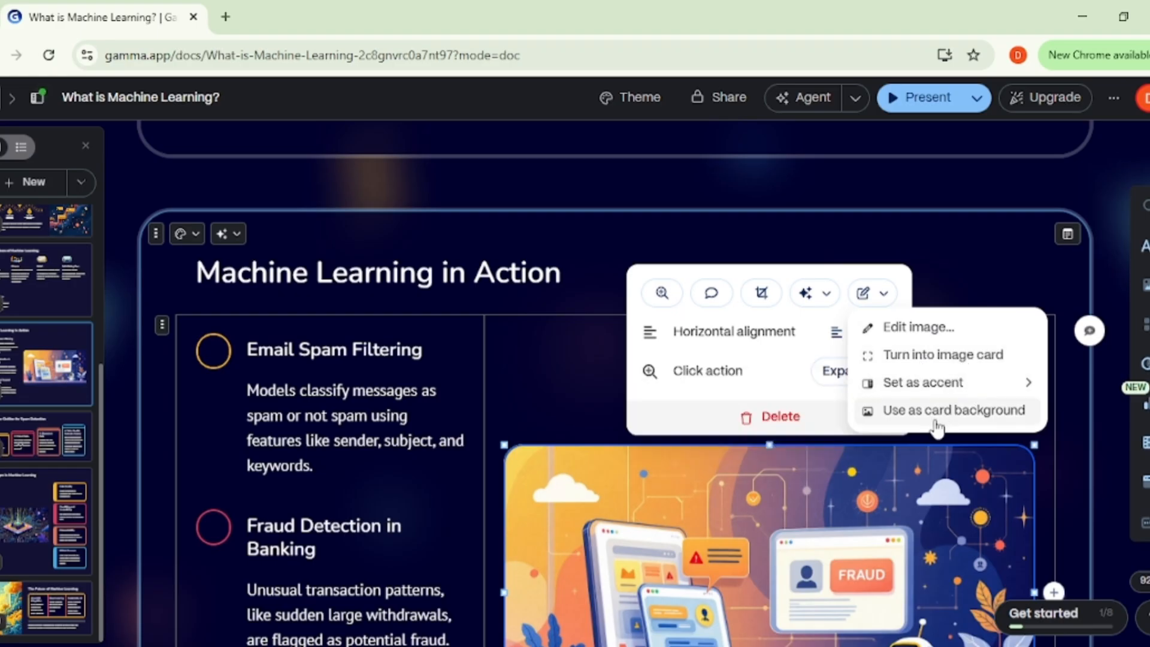
click(913, 335)
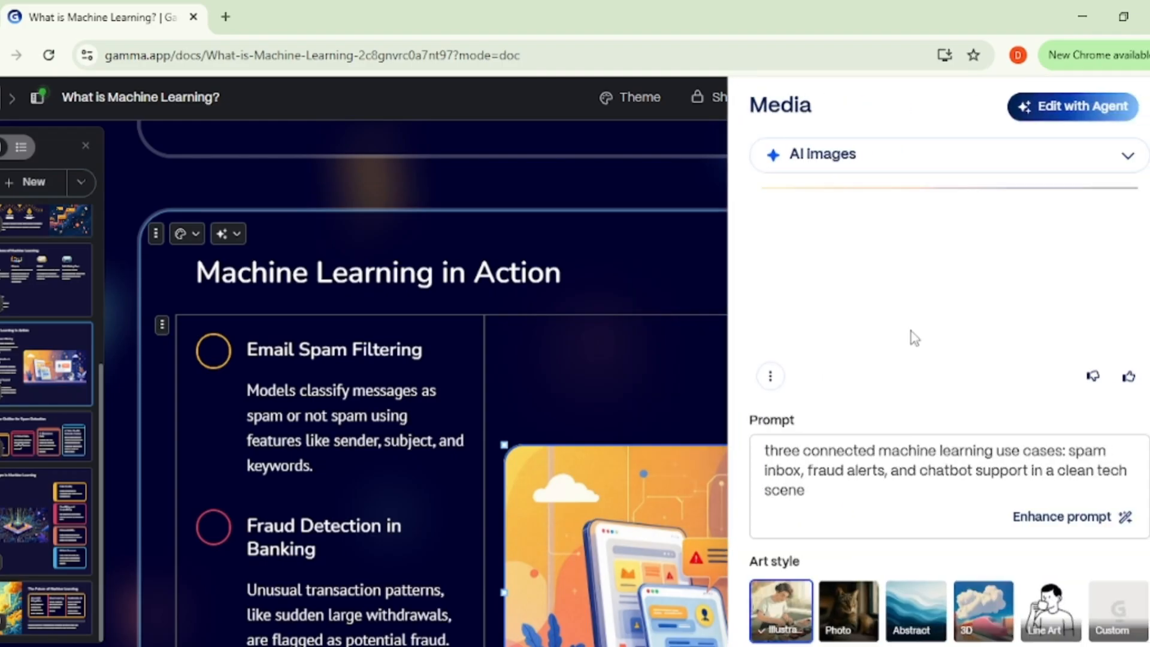
click(890, 172)
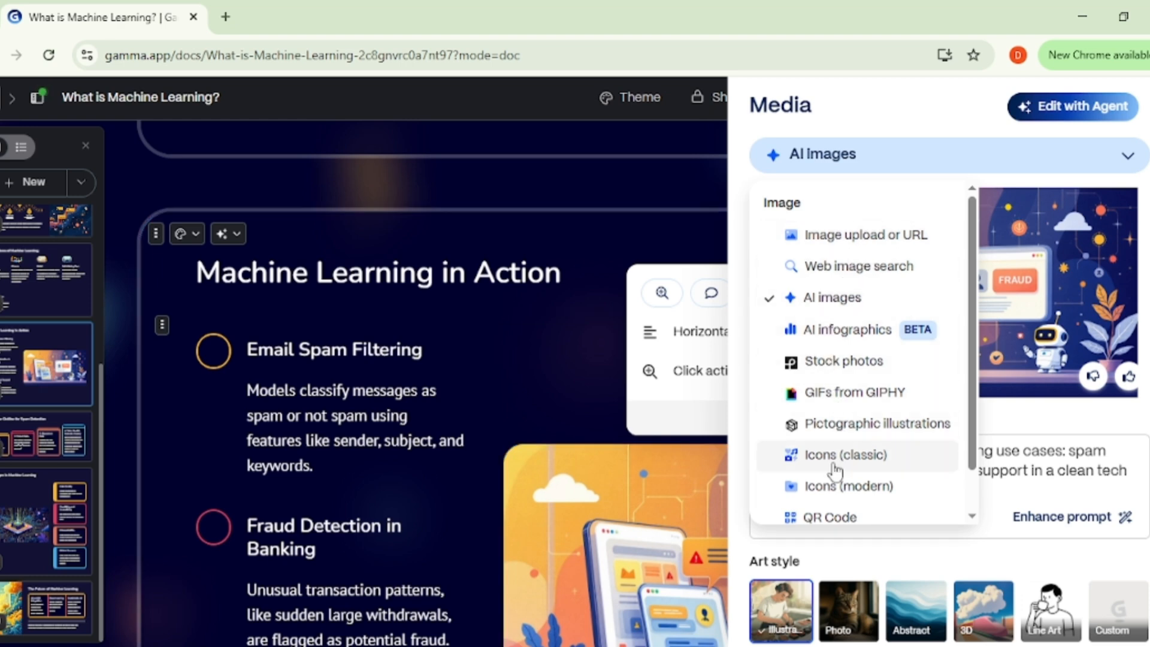
click(709, 229)
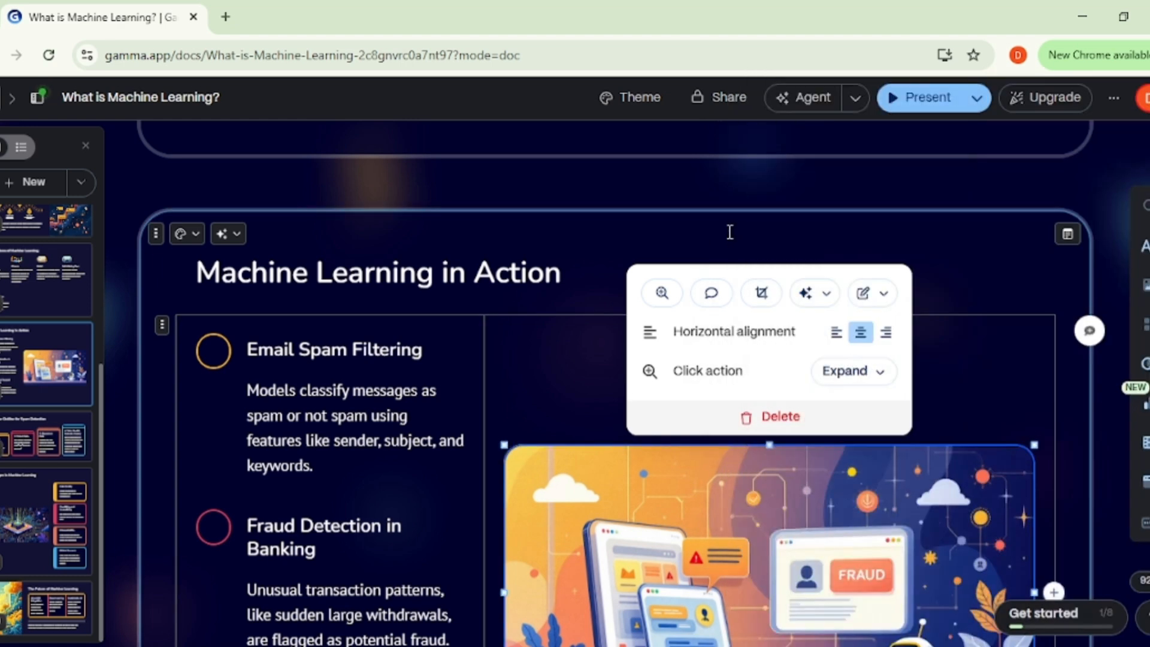
click(955, 264)
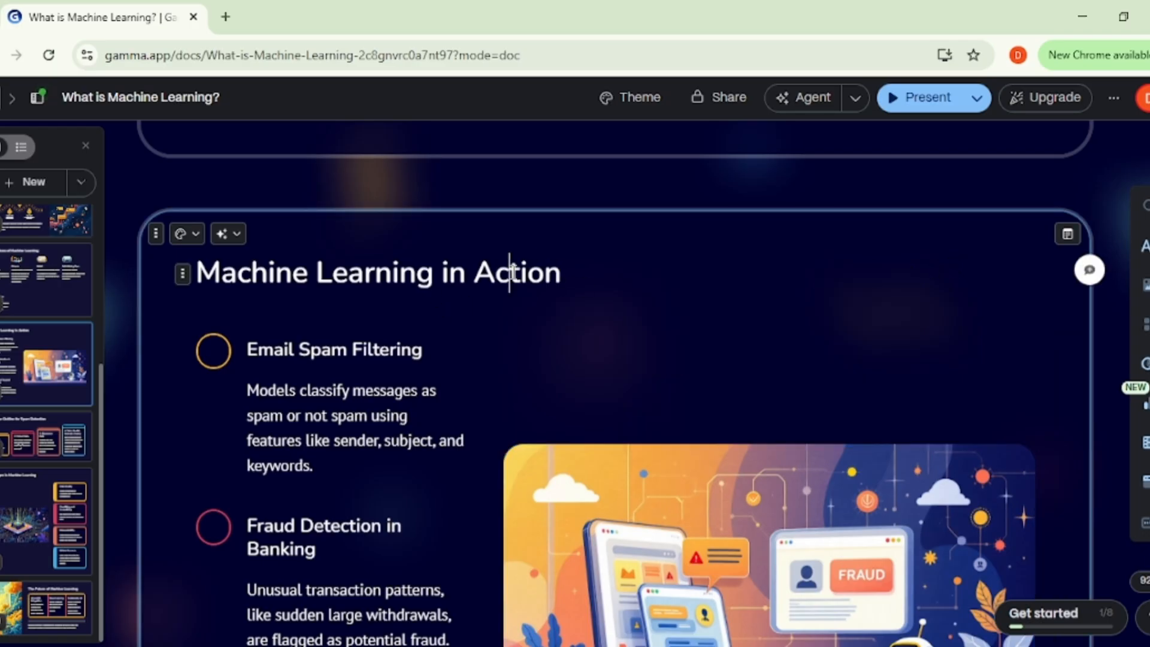
key(BackSpace)
Step: Check the remaining cards through the end of the presentation and return to the opening What is Machine Learning? card
scroll(491, 452, down, 5)
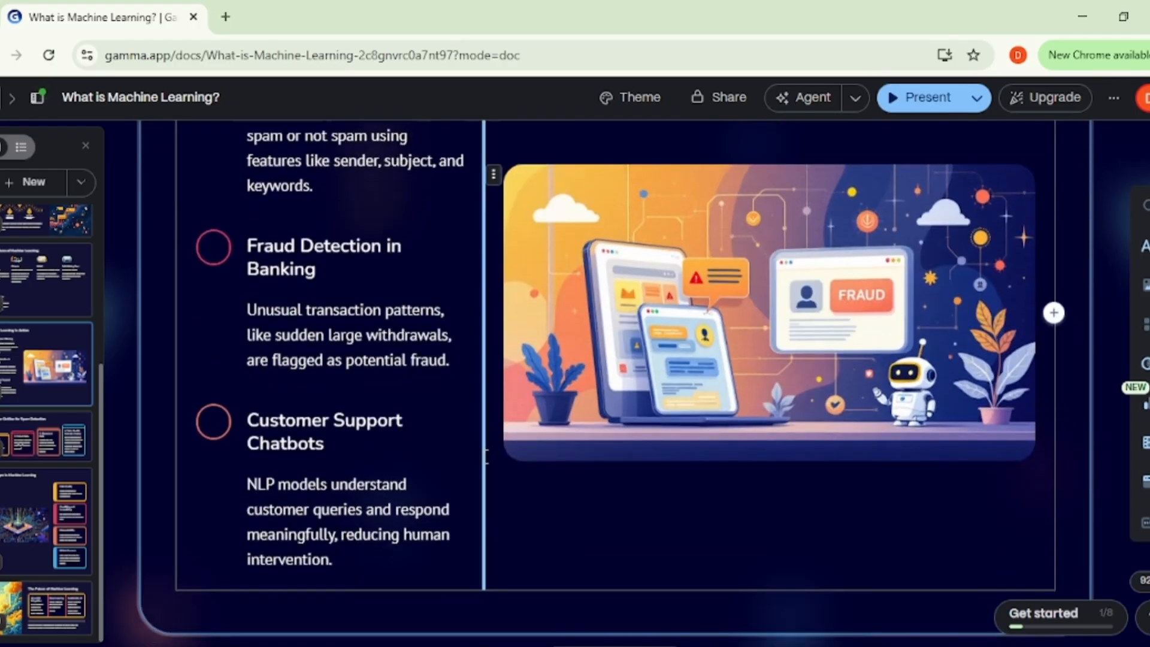
scroll(486, 455, down, 8)
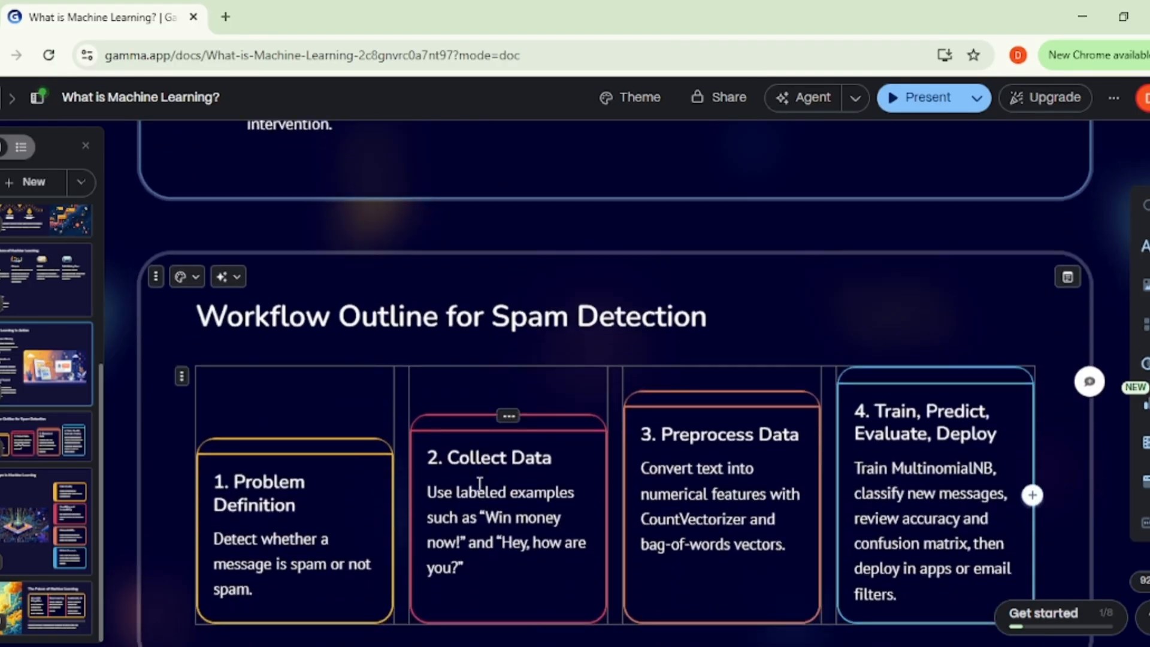
scroll(476, 503, down, 12)
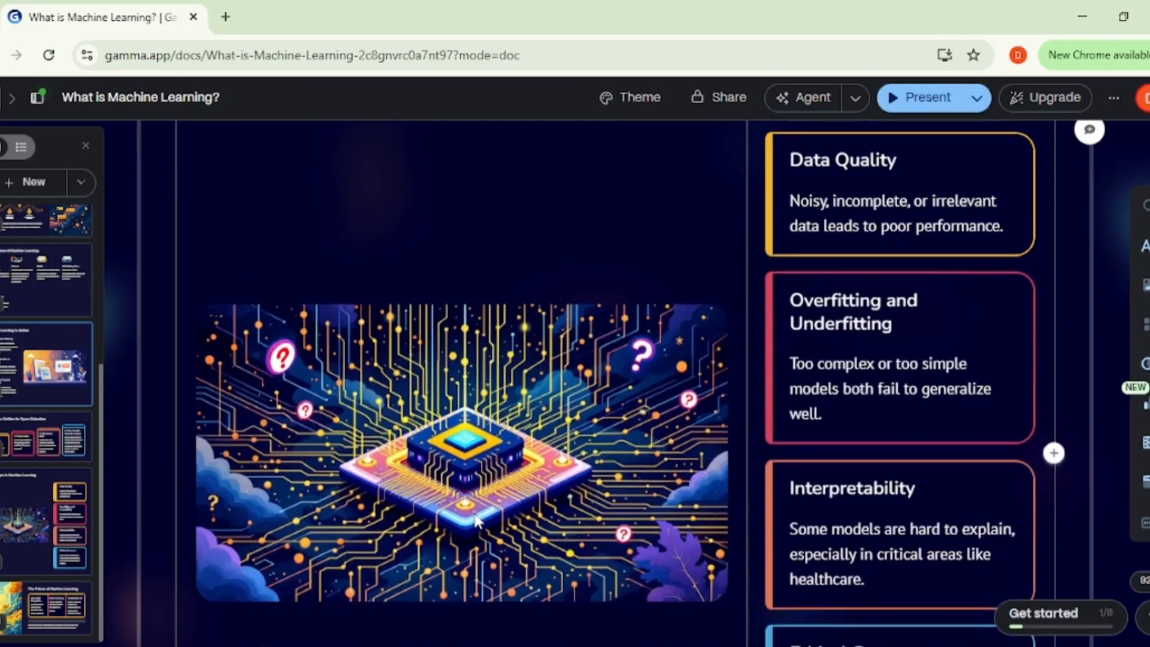
scroll(476, 516, down, 20)
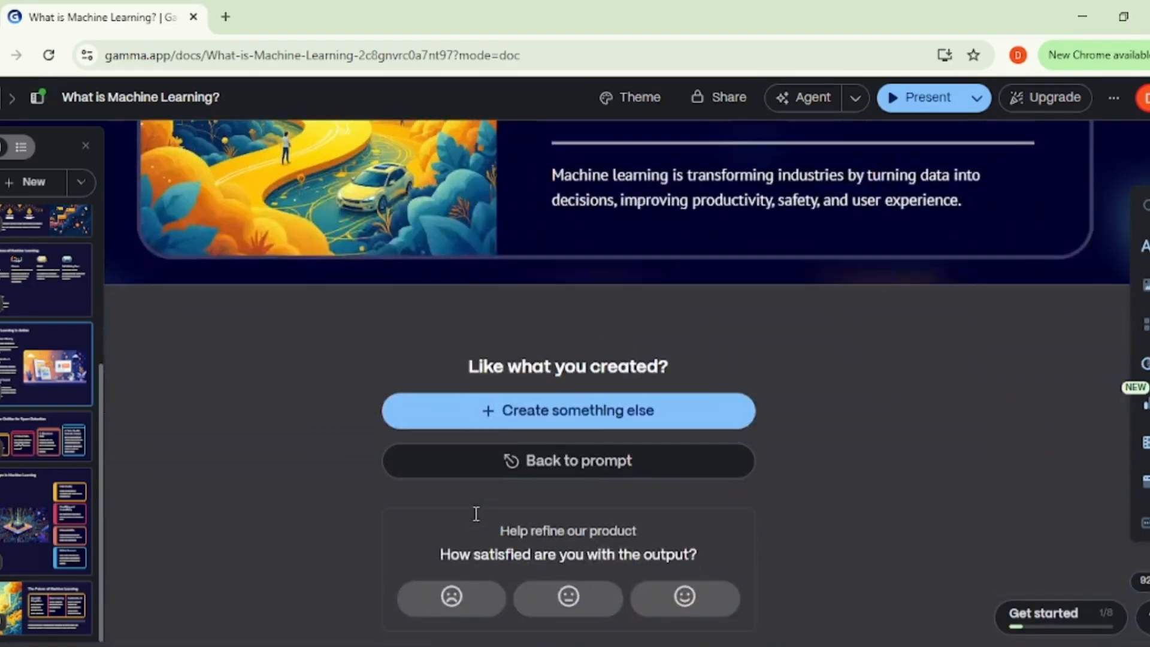
scroll(476, 513, up, 15)
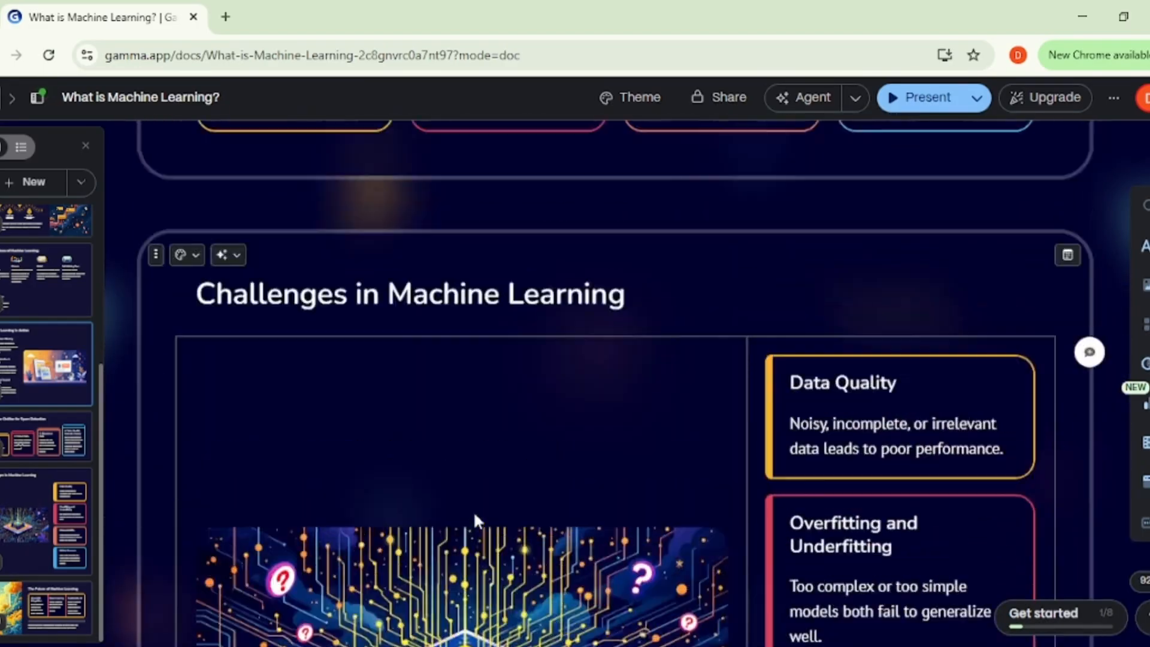
scroll(473, 512, up, 13)
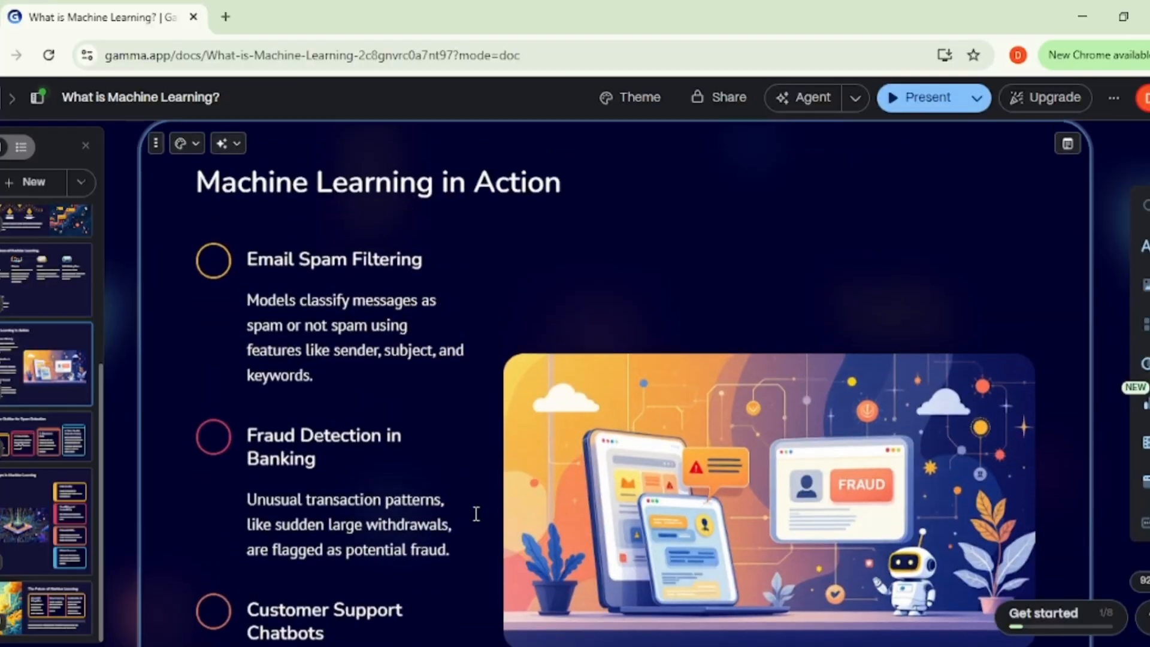
scroll(477, 514, up, 12)
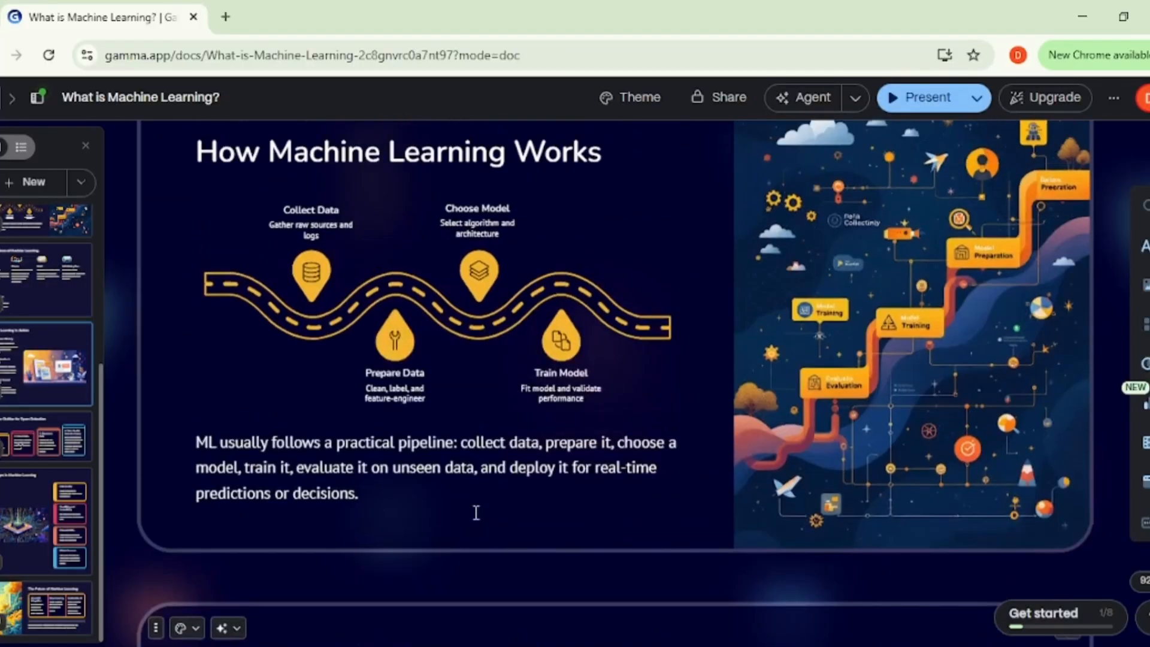
scroll(477, 513, up, 12)
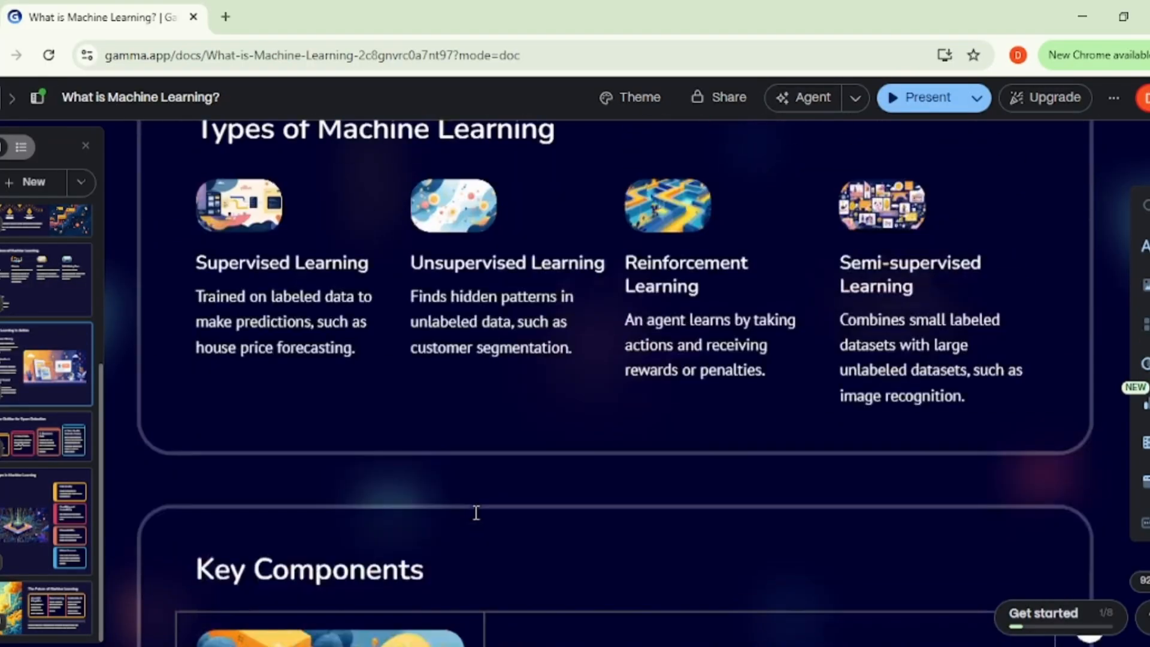
scroll(476, 513, up, 12)
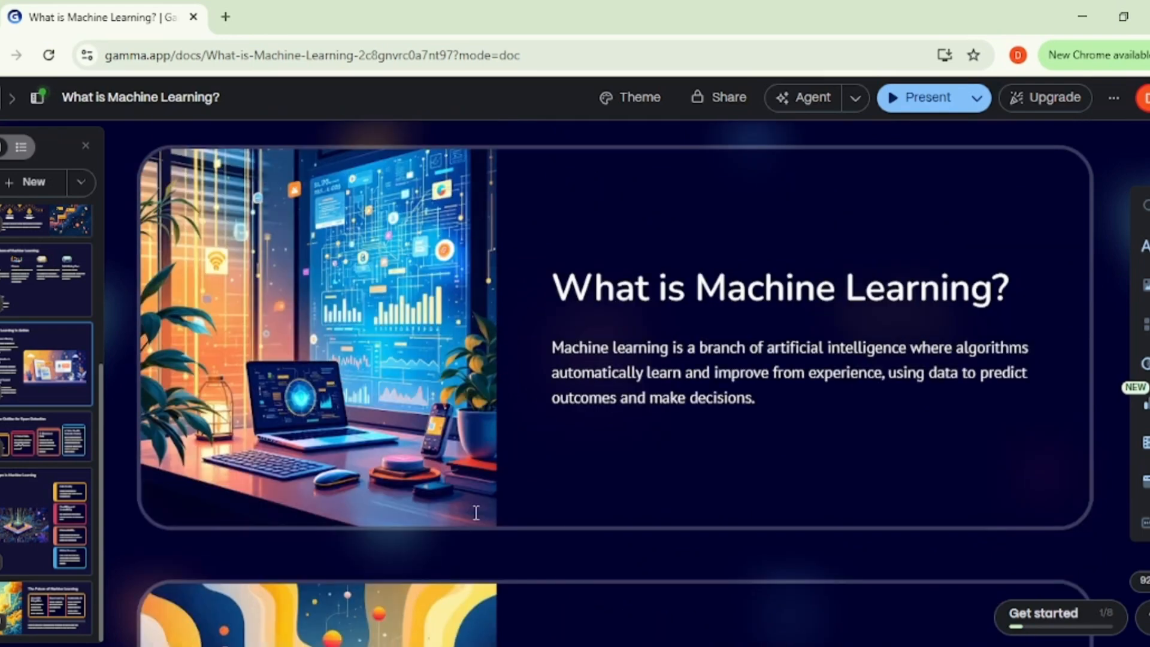
mouse_move(476, 519)
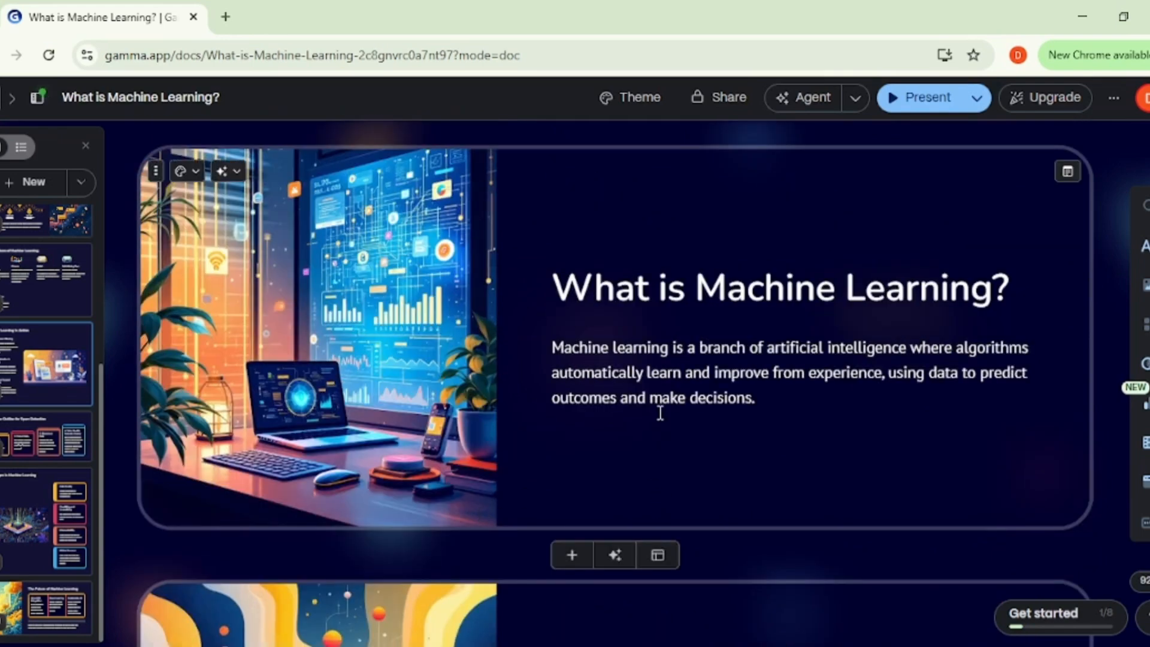
Step: Present the deck from the opening card, advance through every card to The Future of Machine Learning, and exit the presentation
click(893, 105)
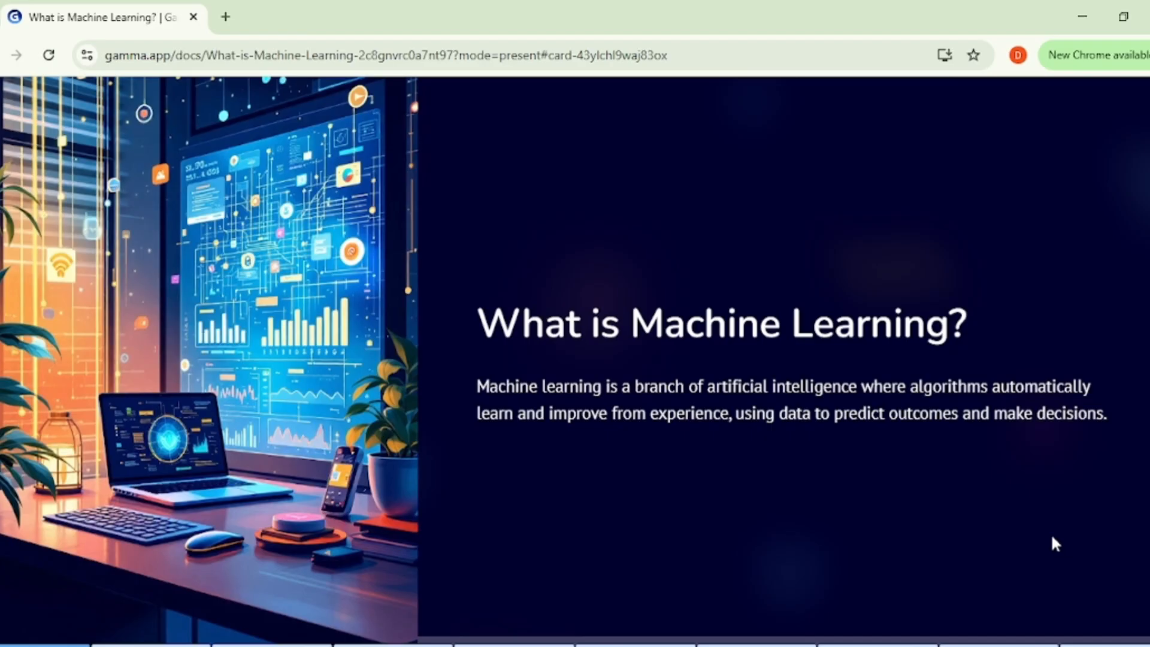
key(Right)
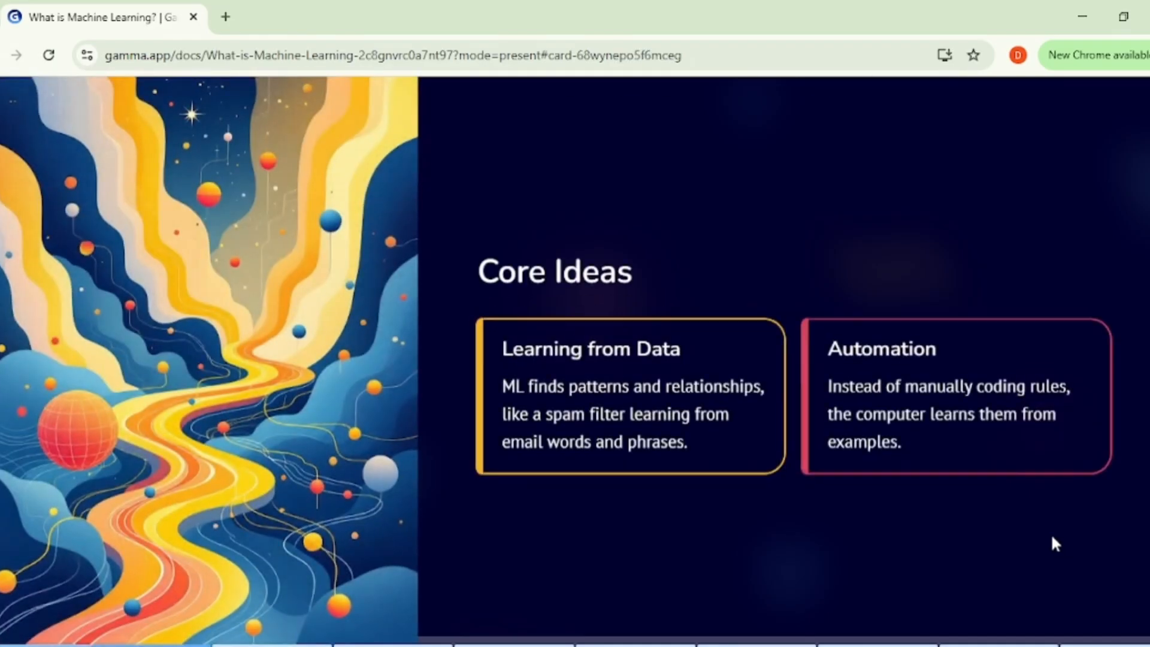
key(Right)
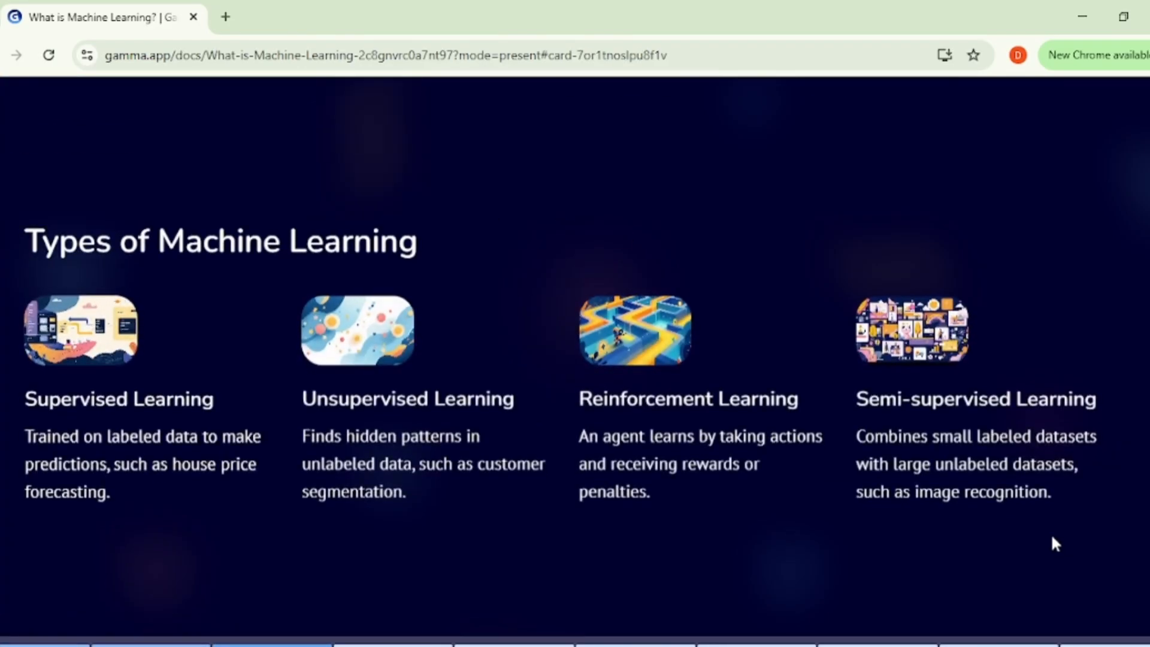
key(Right)
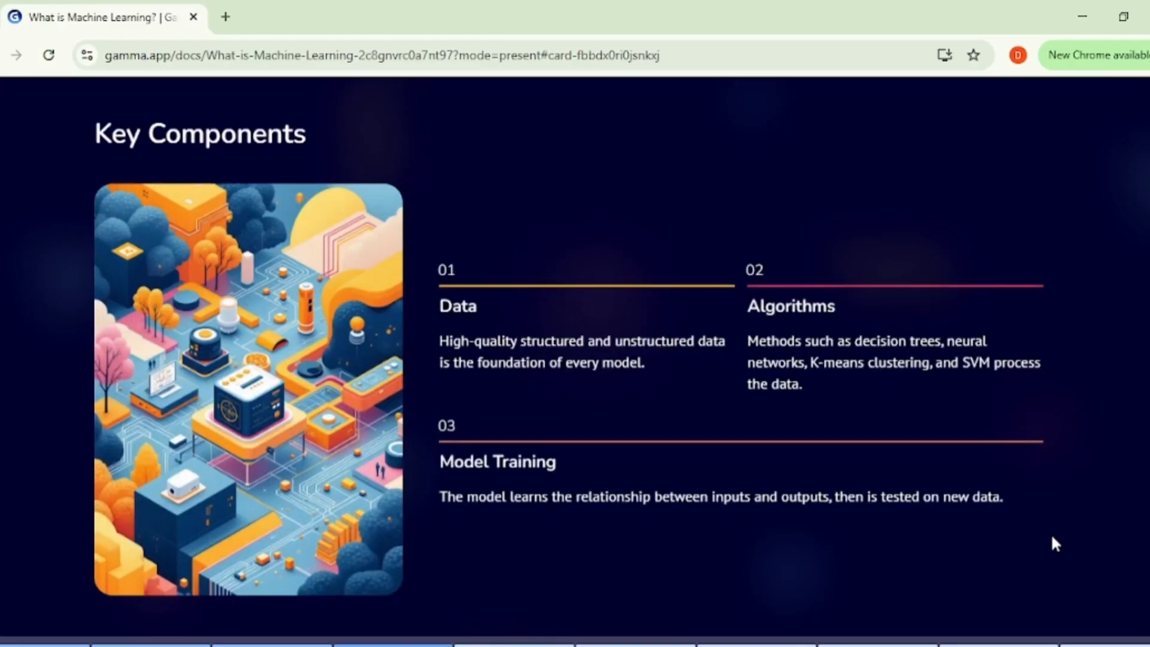
key(Right)
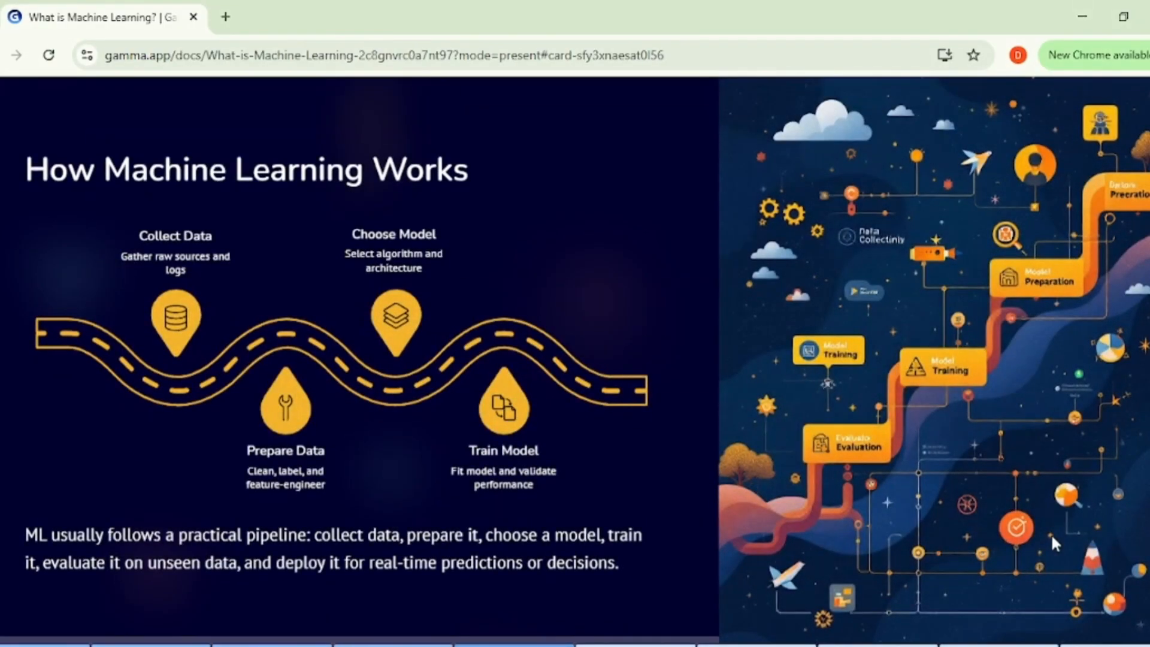
key(Right)
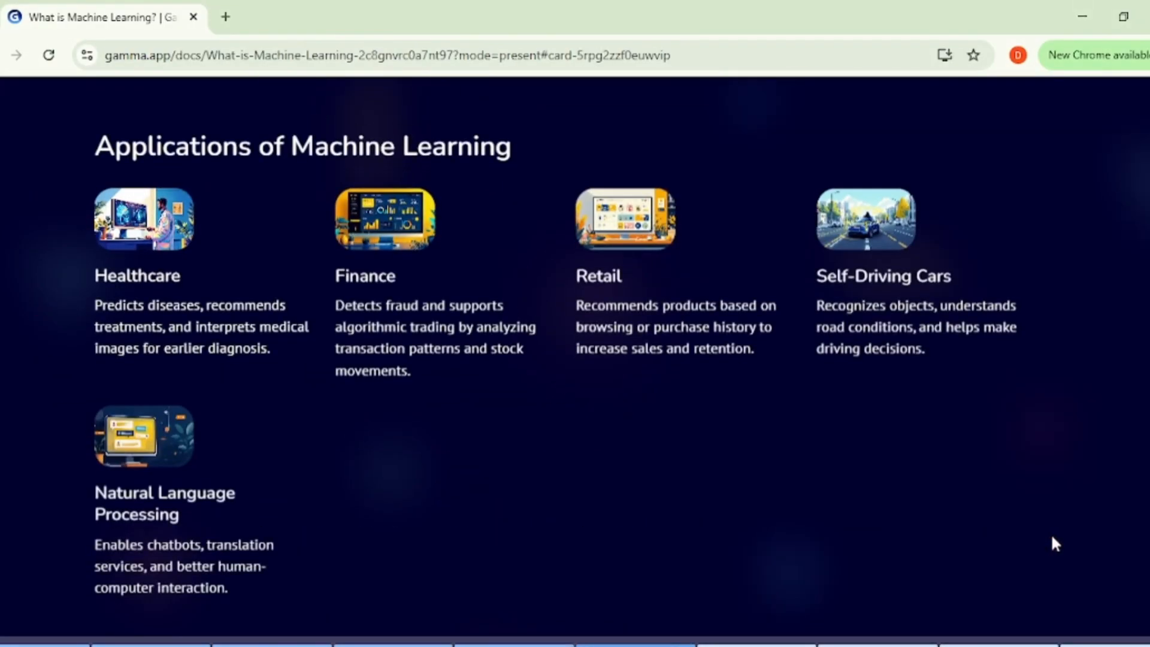
key(Right)
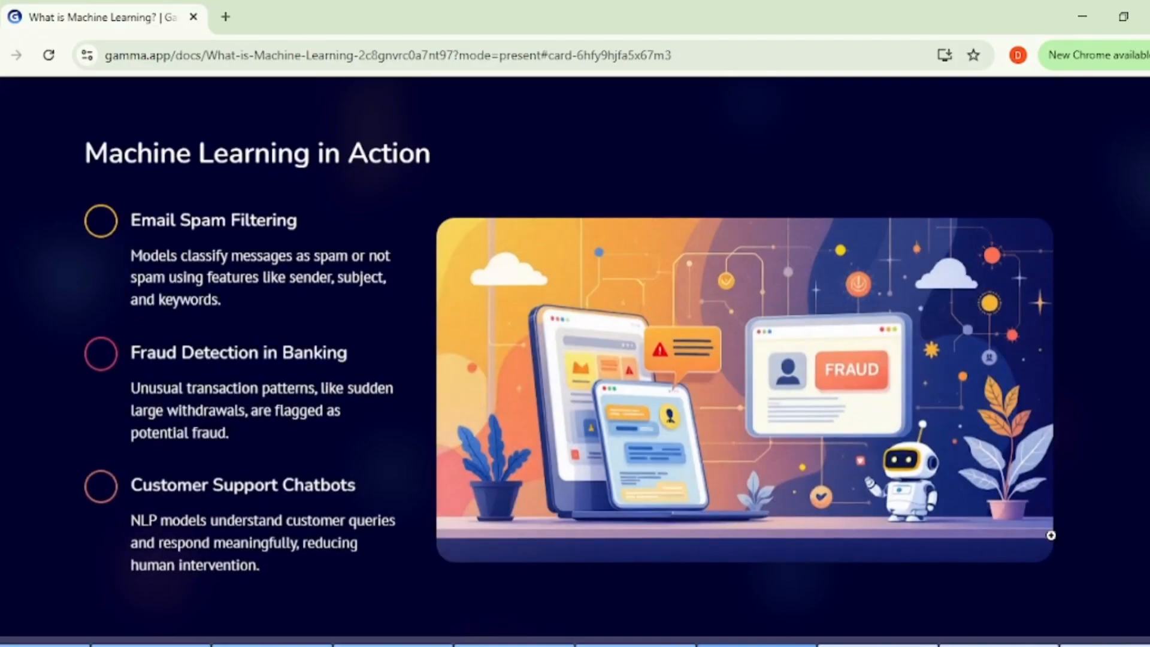
key(Right)
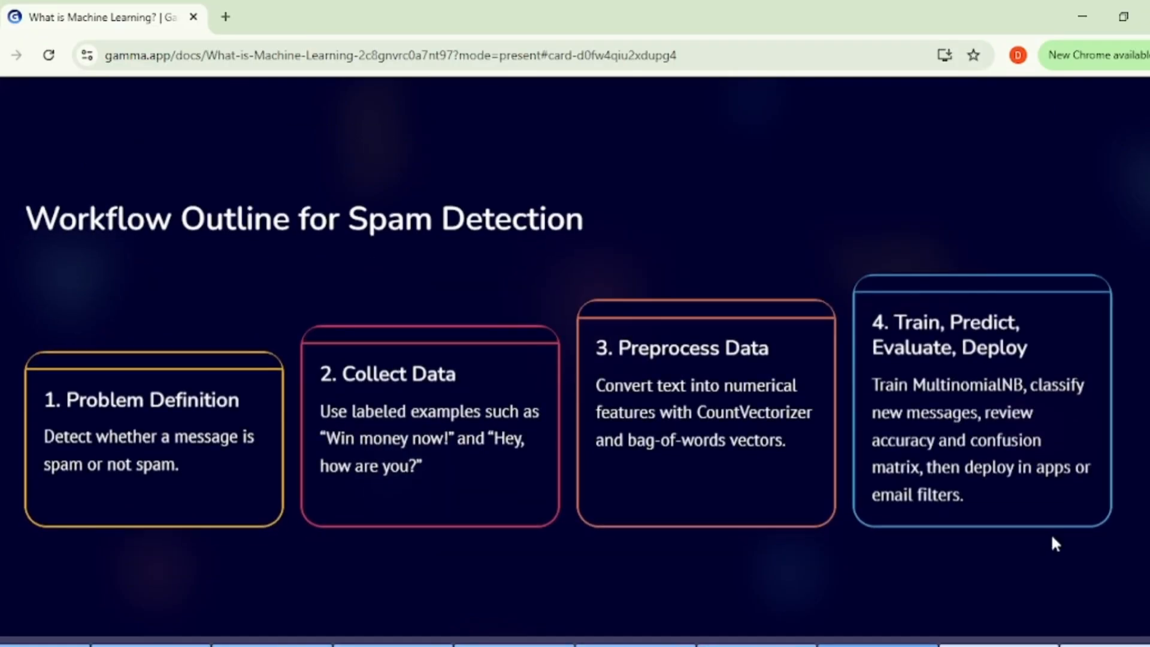
key(Right)
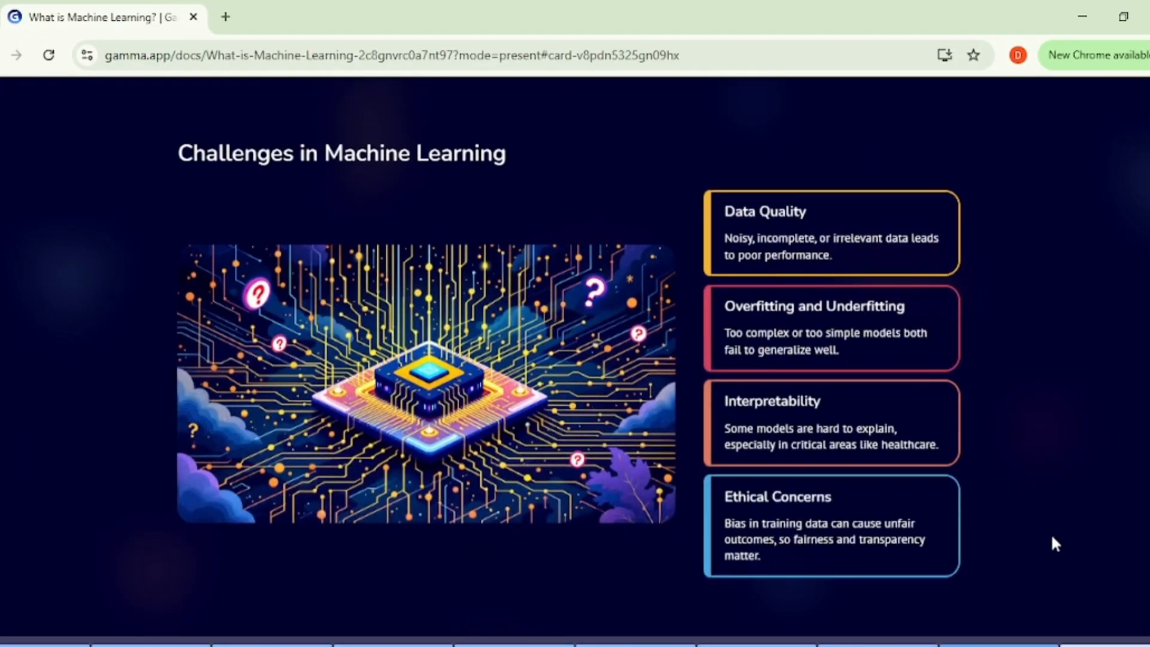
key(Right)
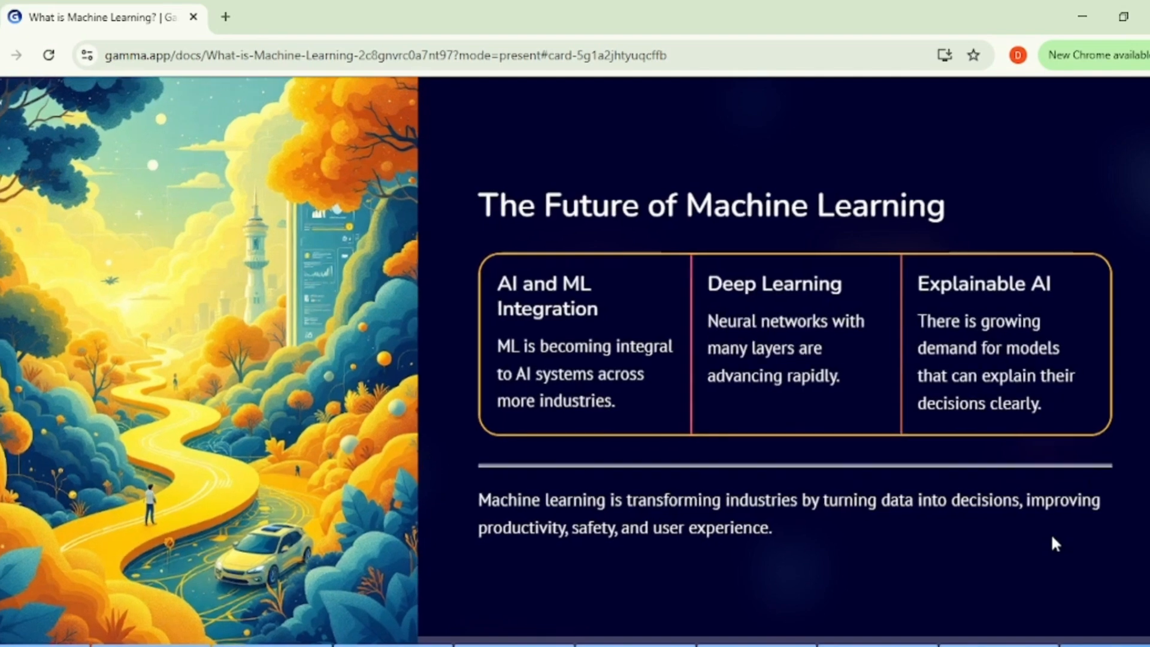
key(Escape)
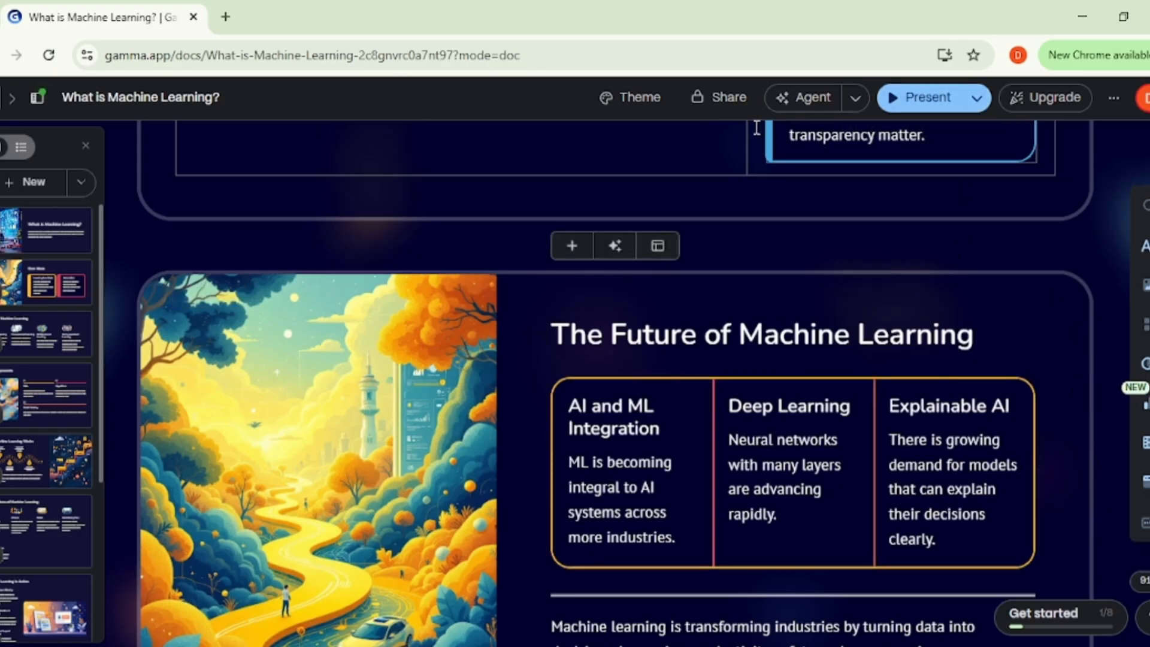
Step: Export all cards of the presentation to PowerPoint and download the exported file
click(724, 102)
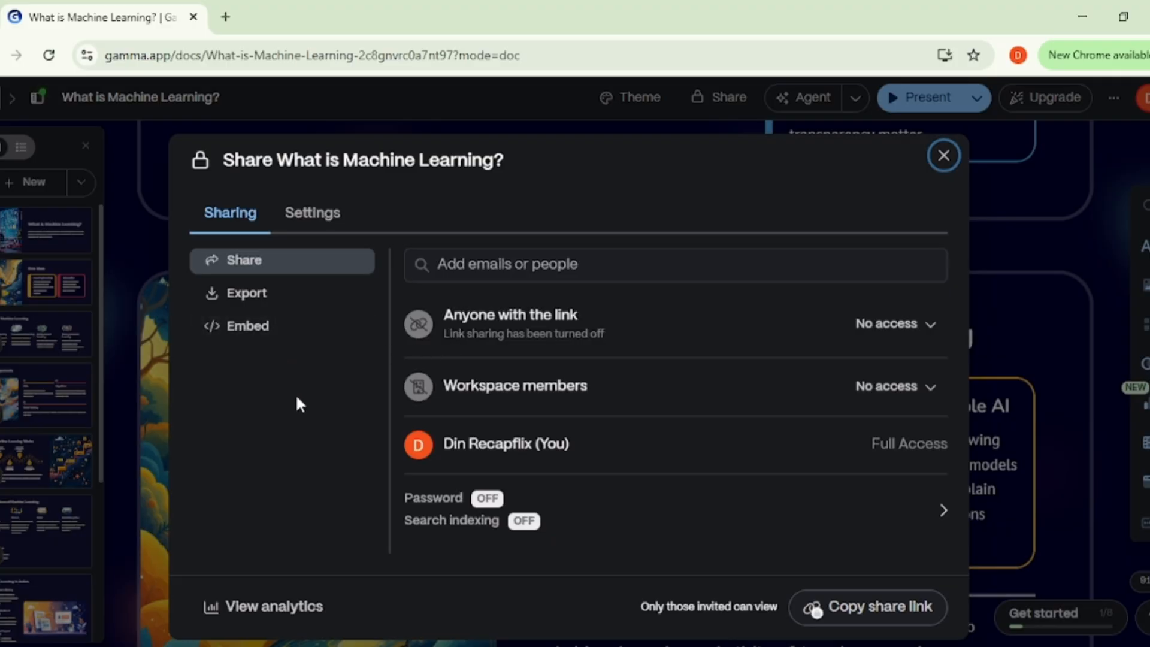
click(237, 299)
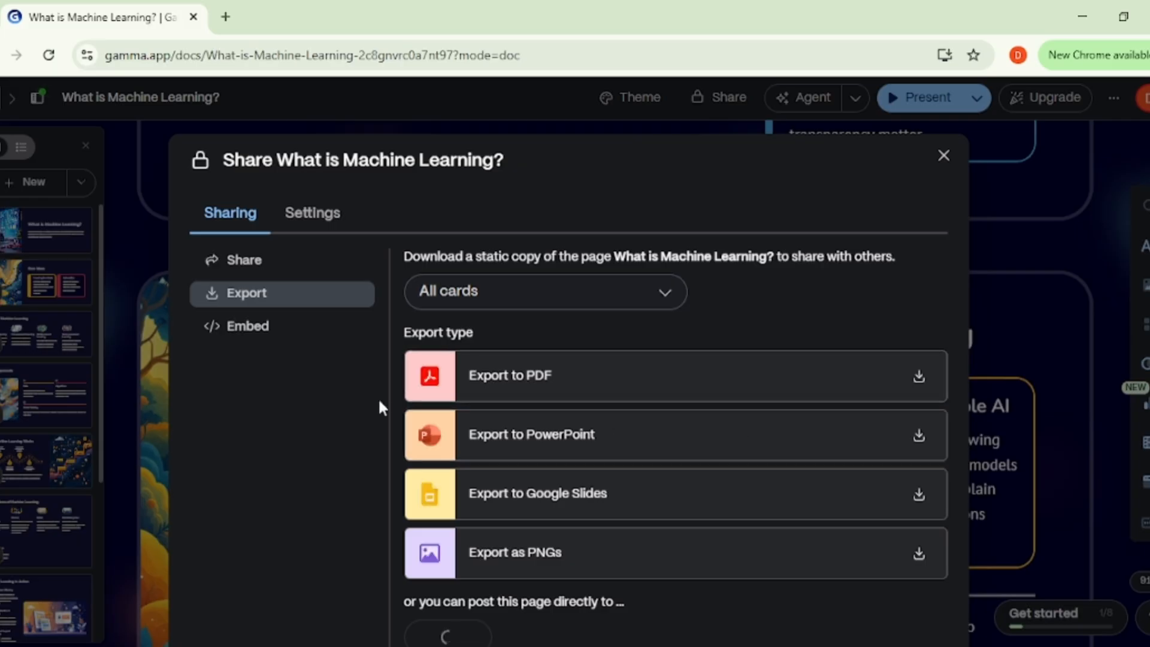
click(607, 440)
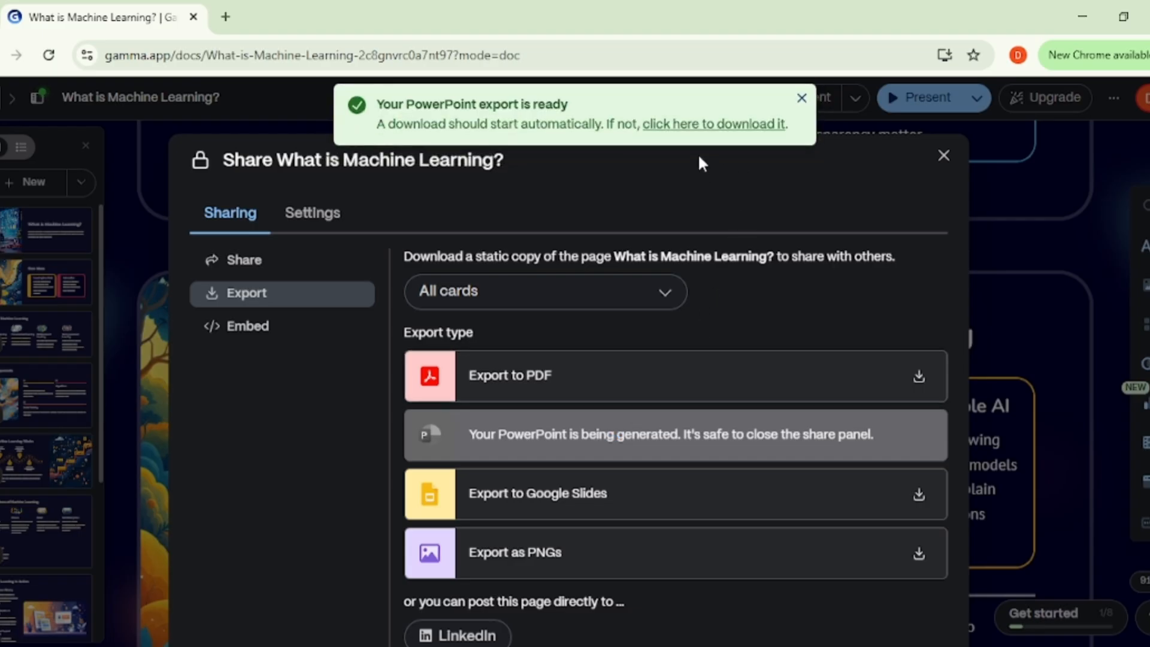
click(712, 124)
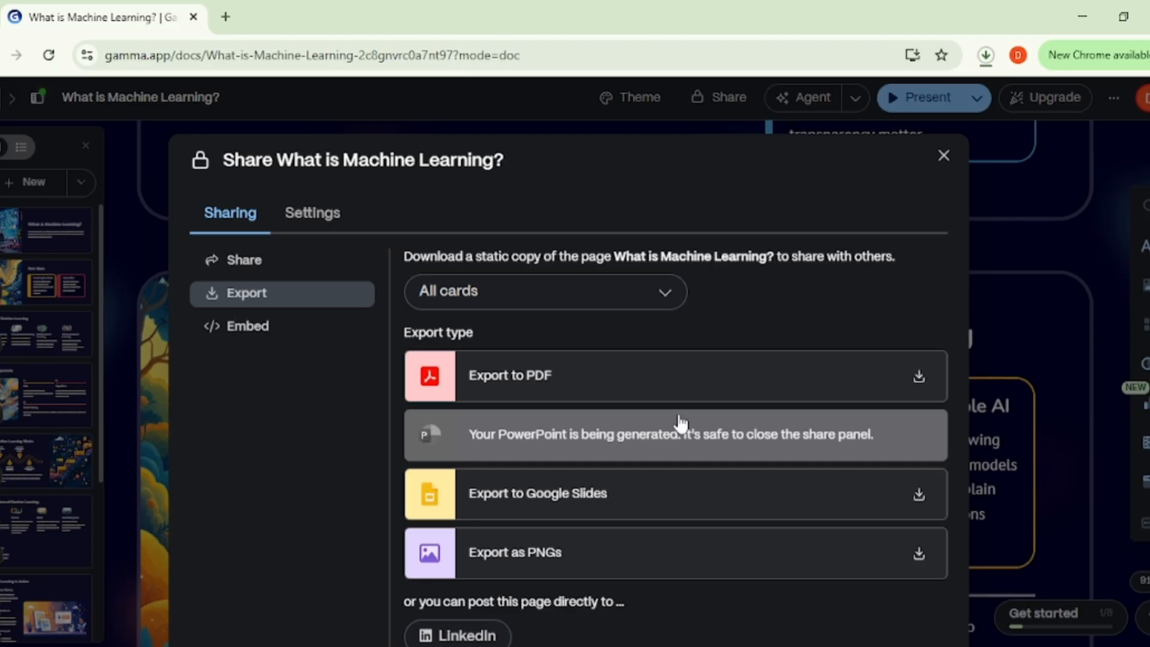
Step: Open the downloaded What-is-Machine-Learning.pptx from the recent downloads in PowerPoint
click(985, 56)
mouse_move(888, 131)
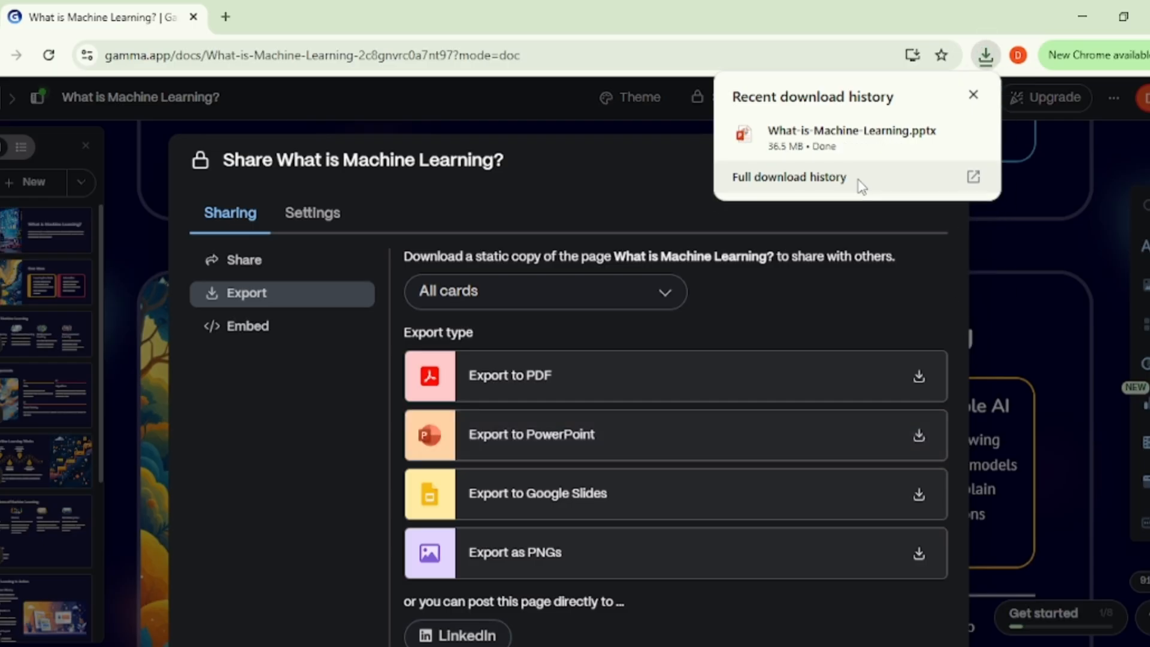
mouse_move(855, 160)
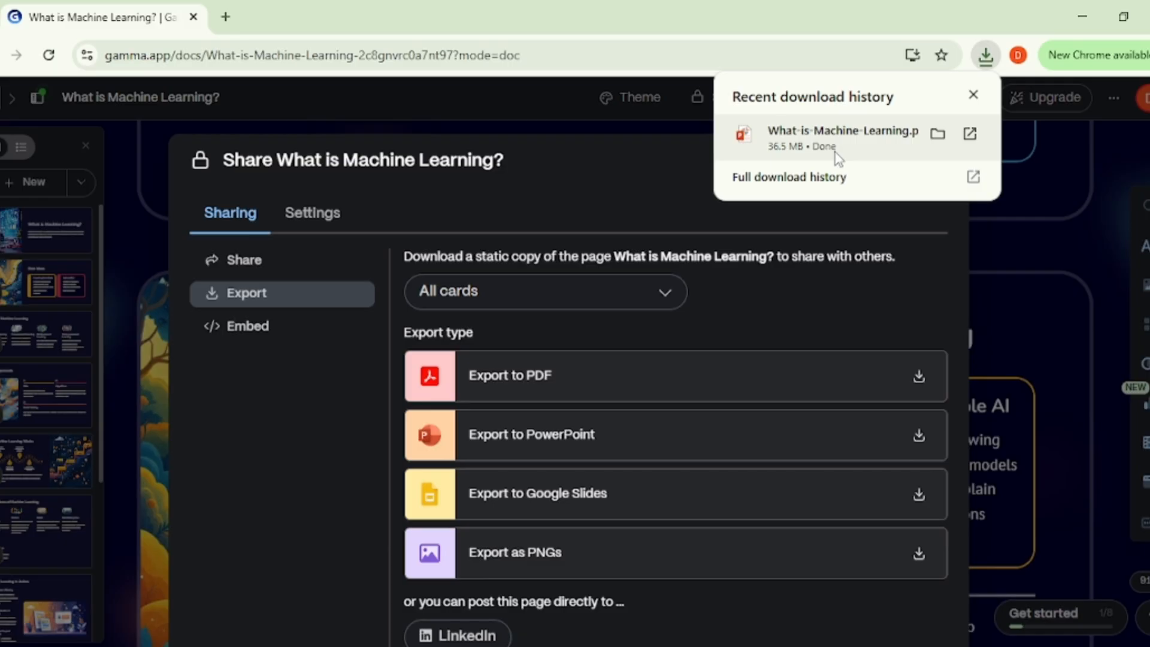
click(838, 157)
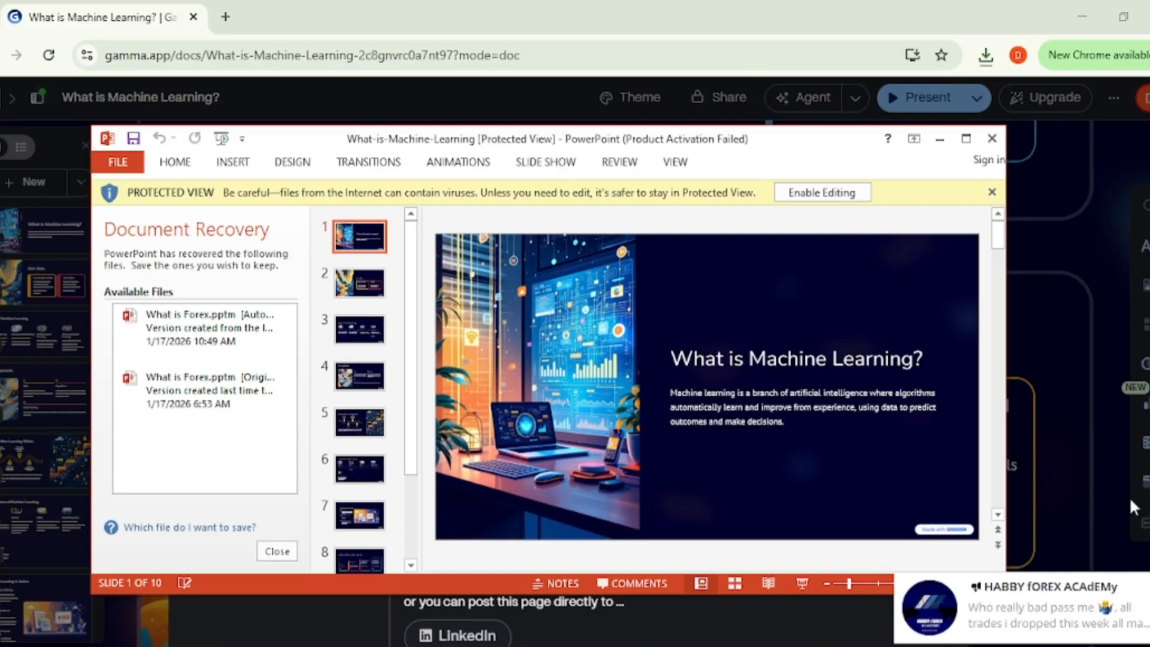
Step: Dismiss the Office activation wizard, maximize the PowerPoint window and enable editing of the protected presentation
click(1149, 587)
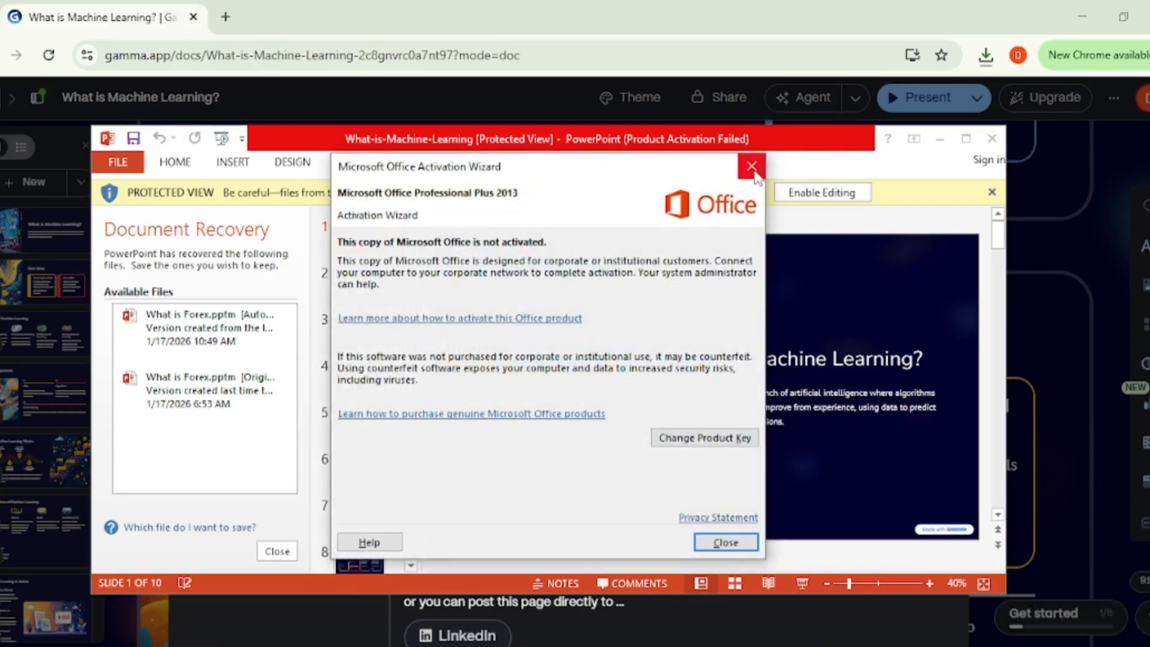
click(751, 167)
click(966, 138)
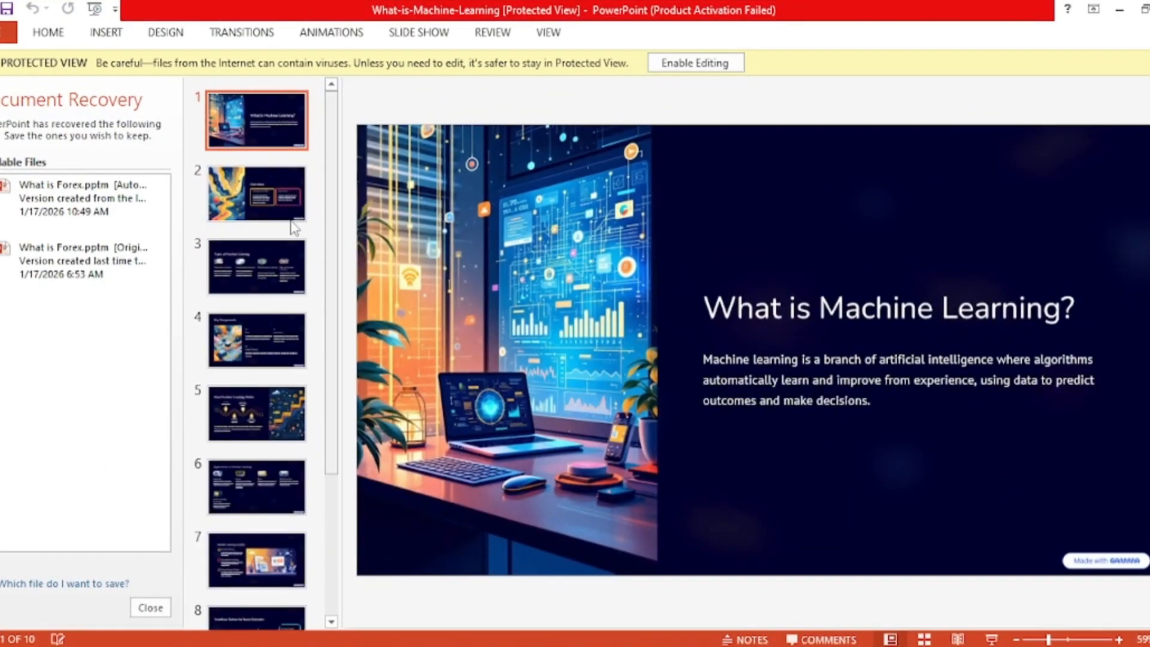
click(692, 69)
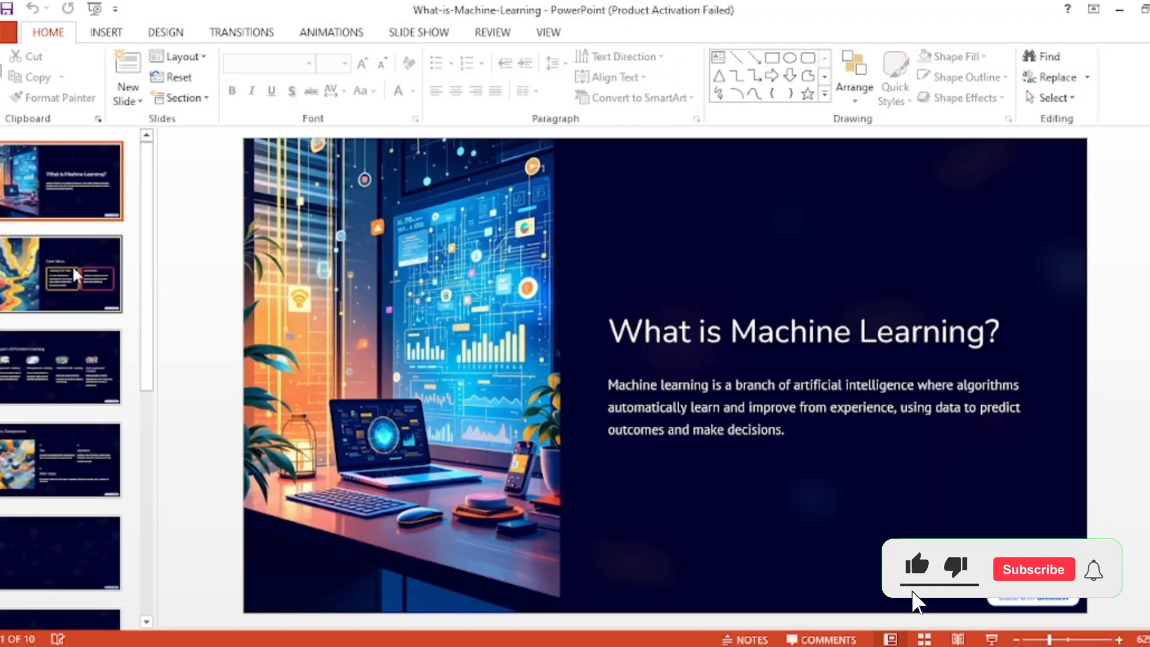
Step: Check the Core Ideas, Types of Machine Learning and Key Components slides, and start the slide show from the first slide
click(75, 277)
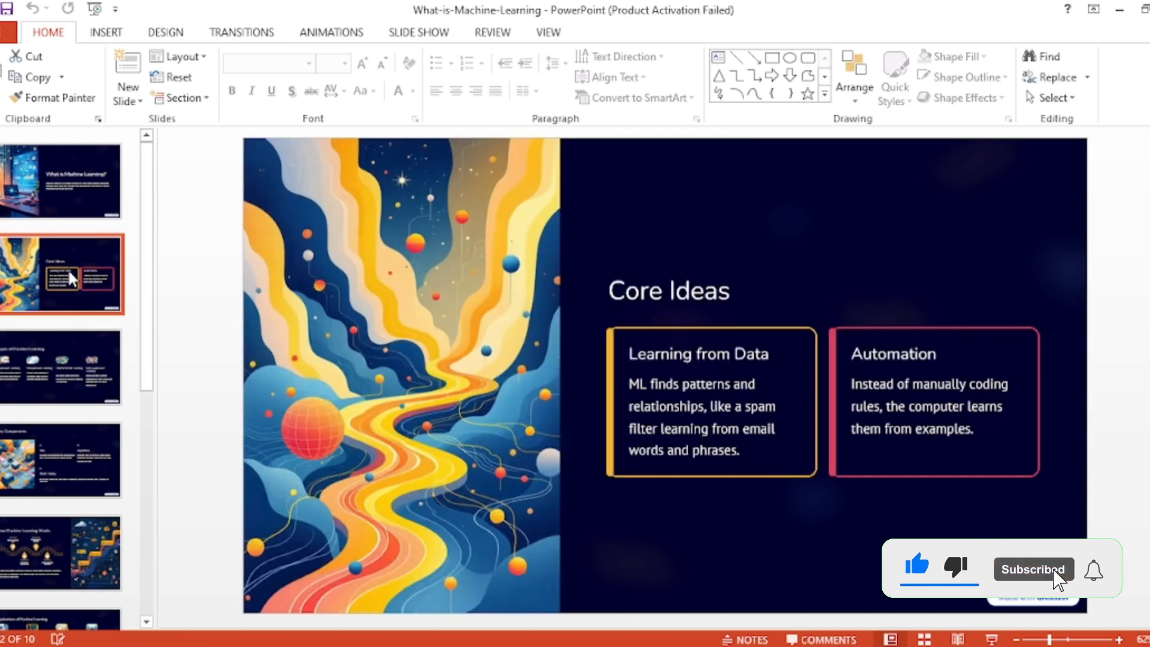
click(57, 375)
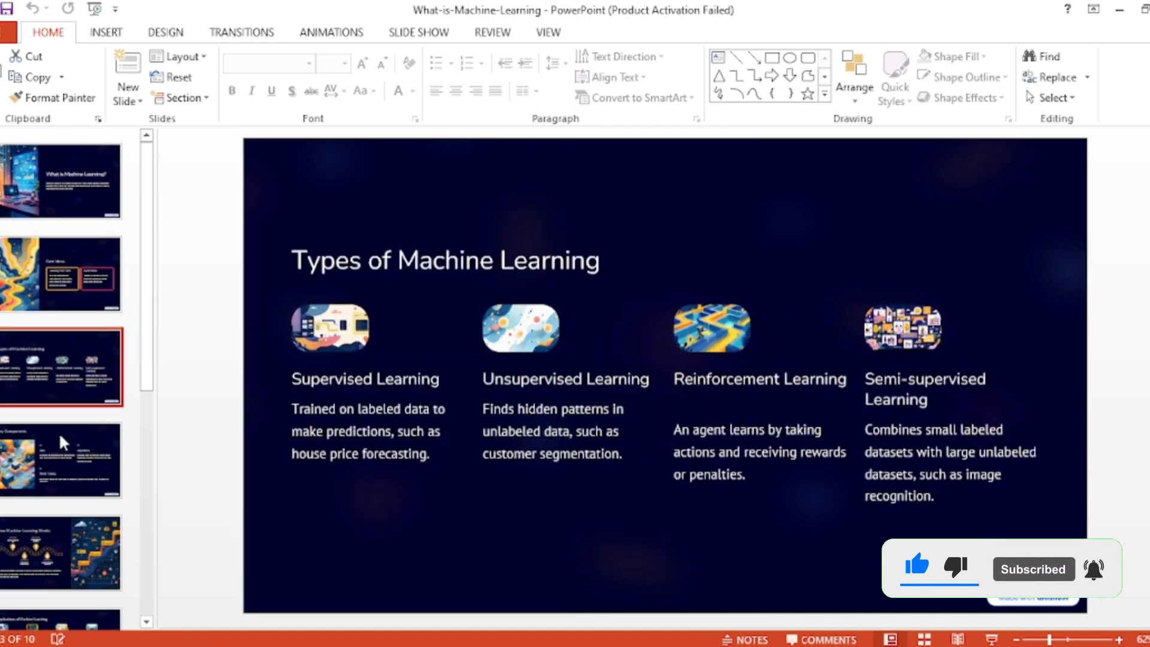
click(62, 473)
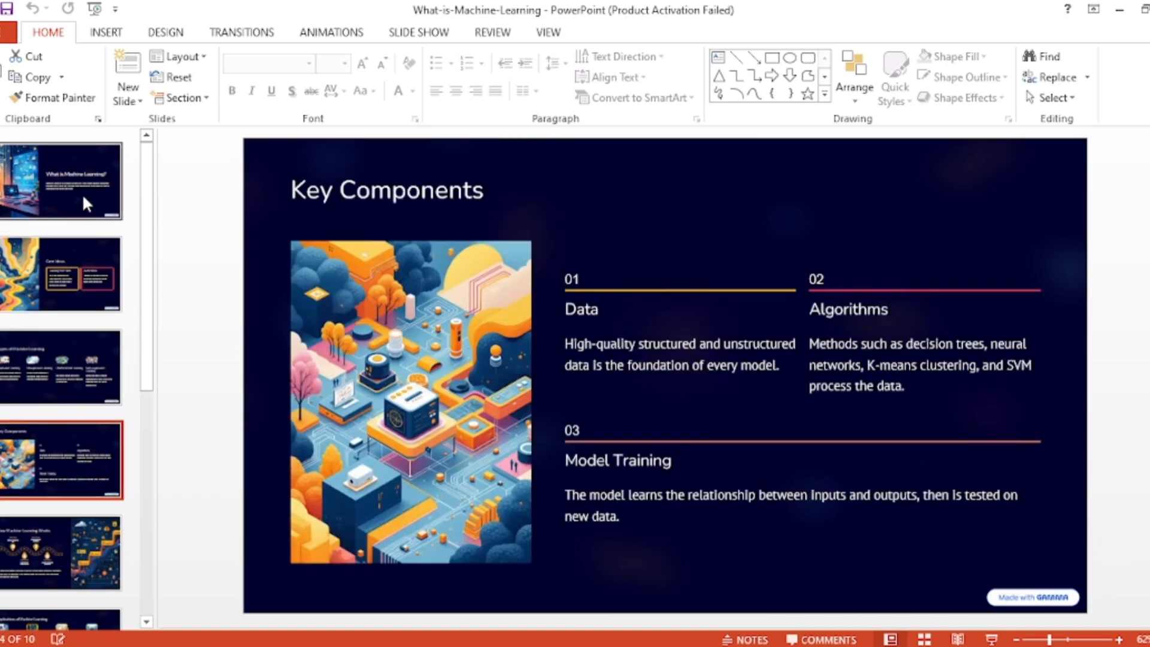
click(81, 183)
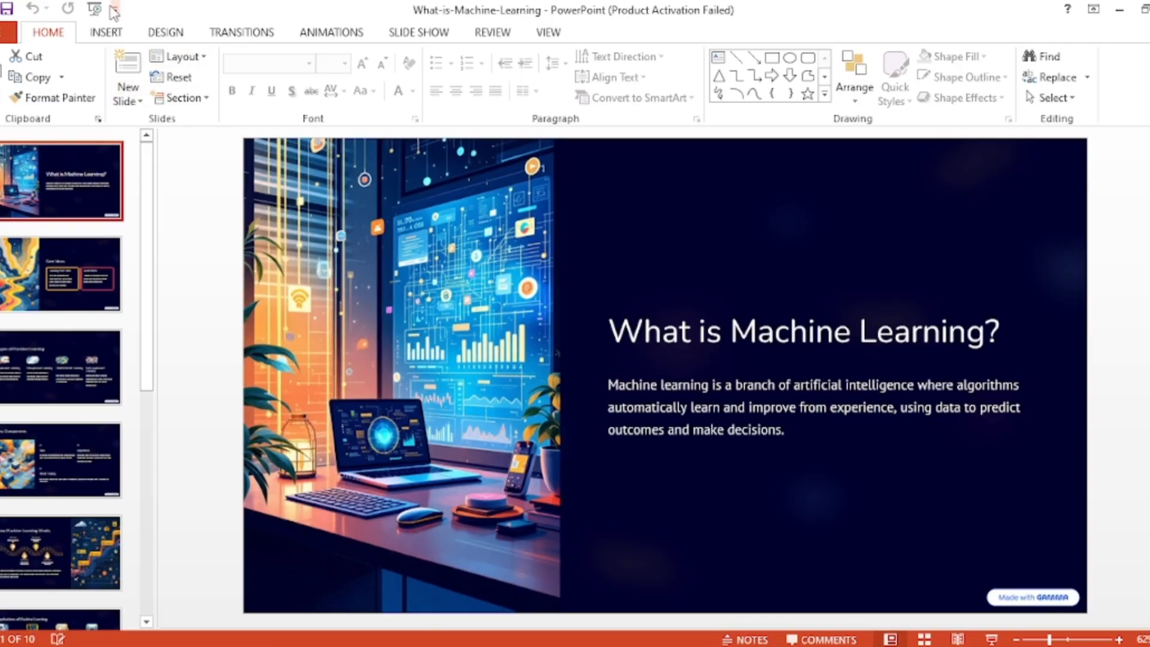
click(94, 9)
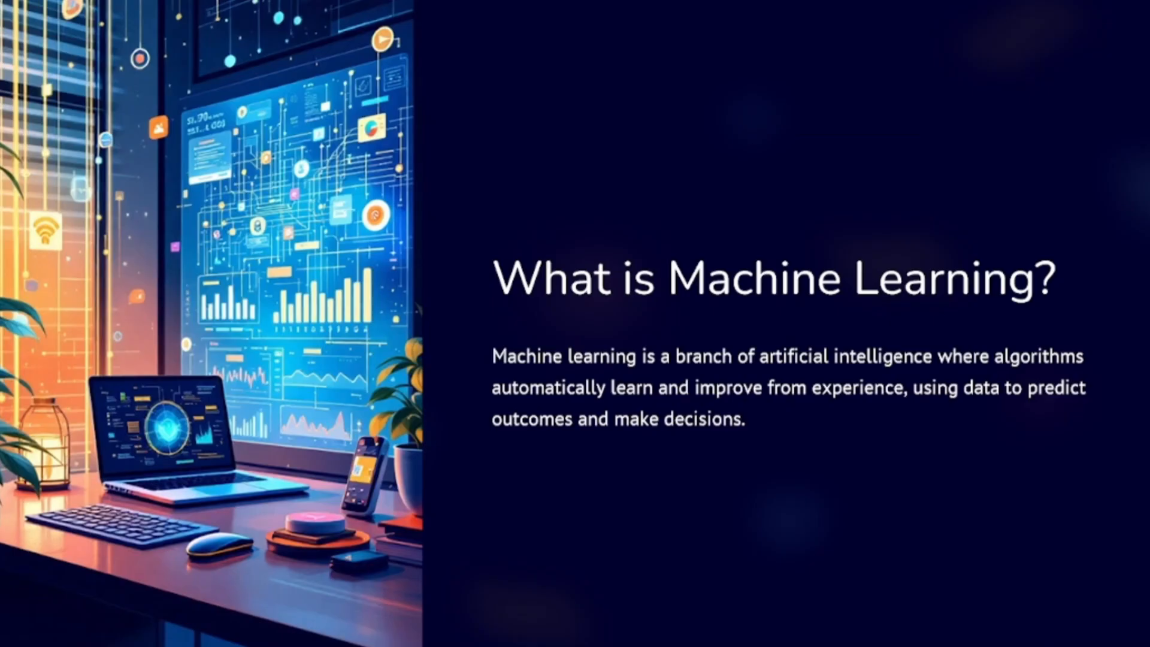